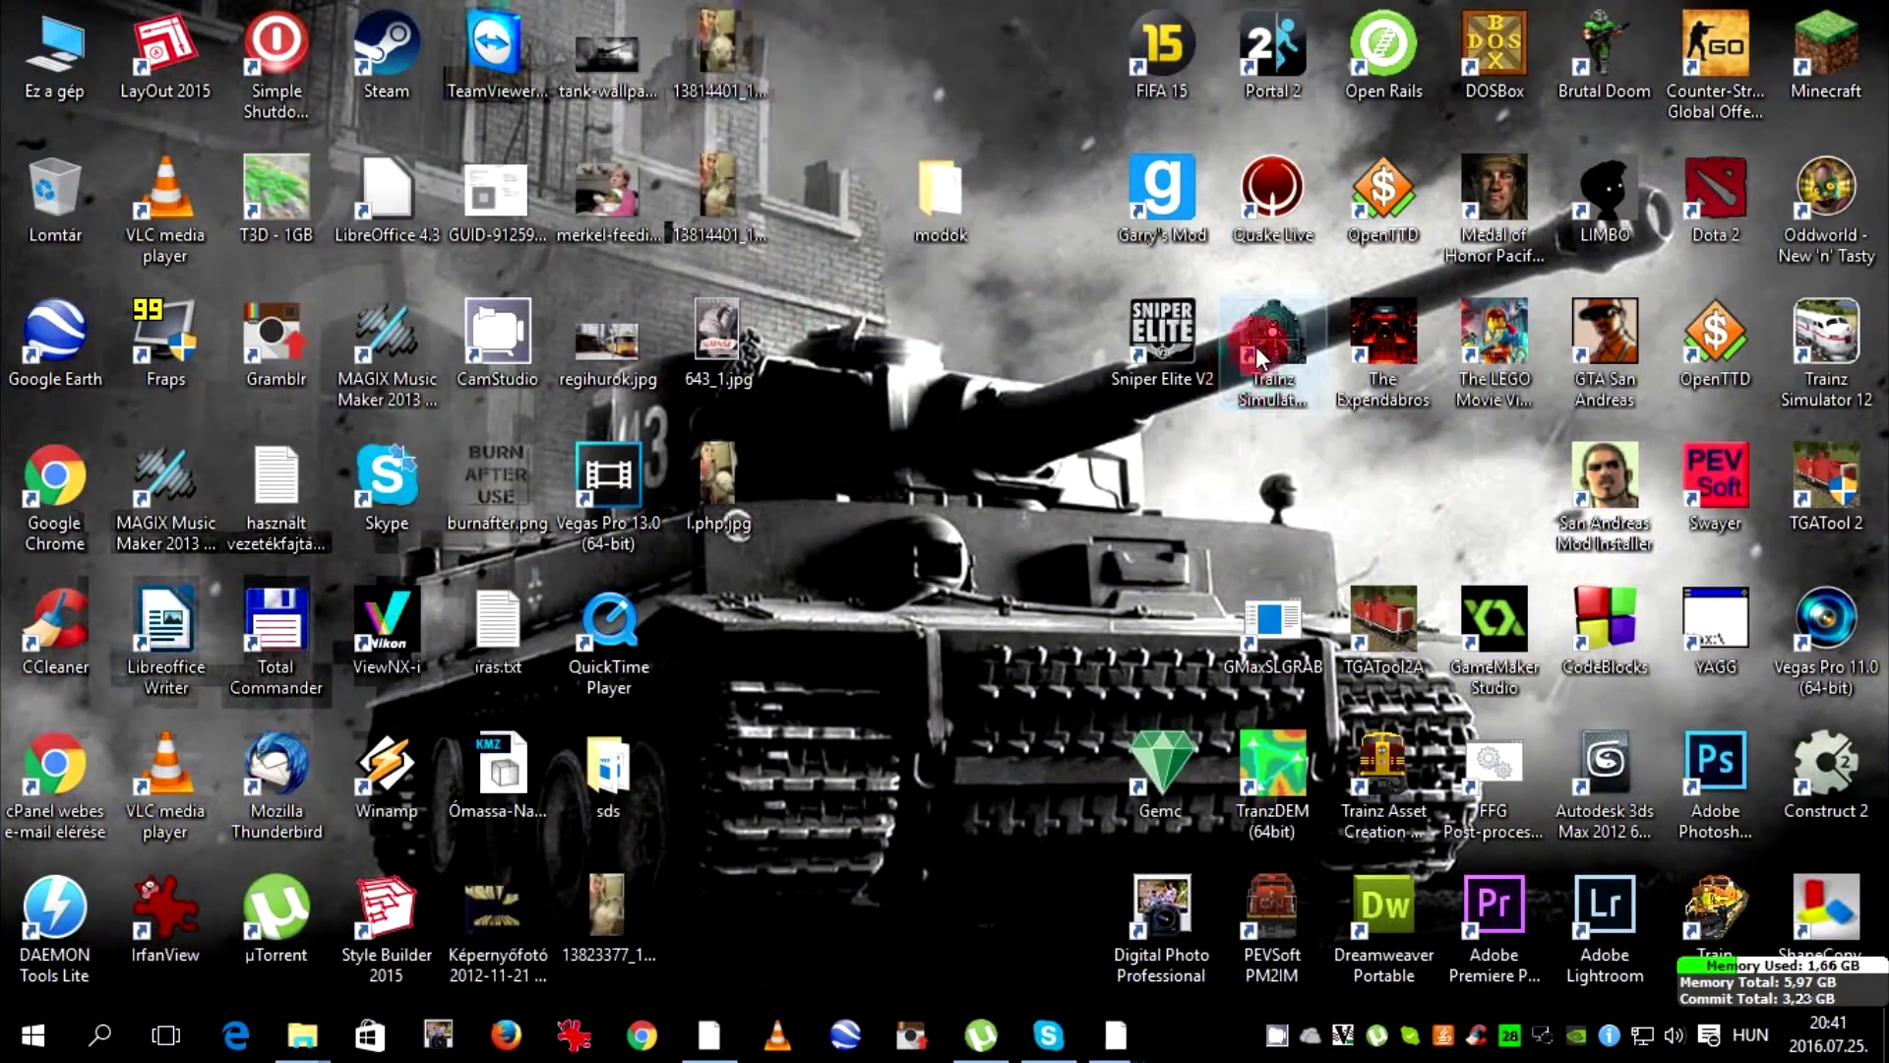
Launch Trainz Simulator 2009 and open its Content Manager from the launcher
{"action": "left_click", "coordinate": [1259, 350]}
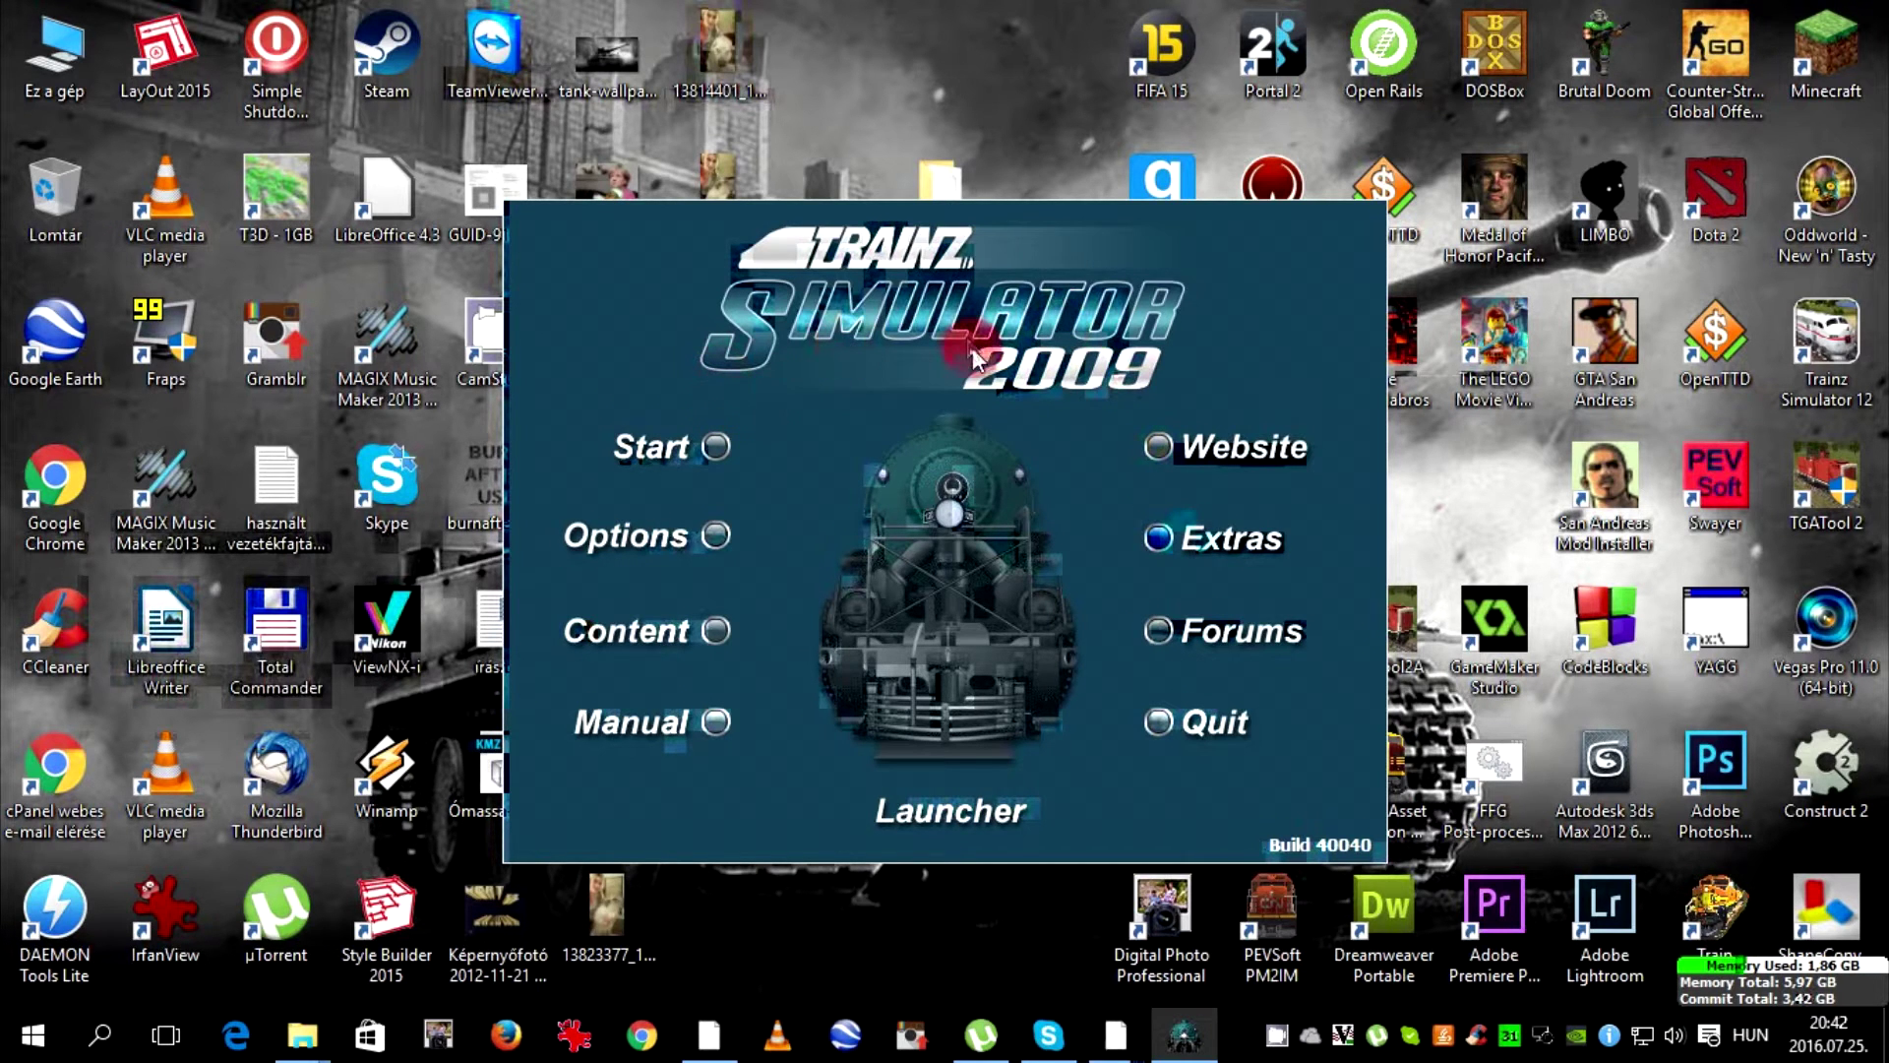
{"action": "left_click", "coordinate": [621, 642]}
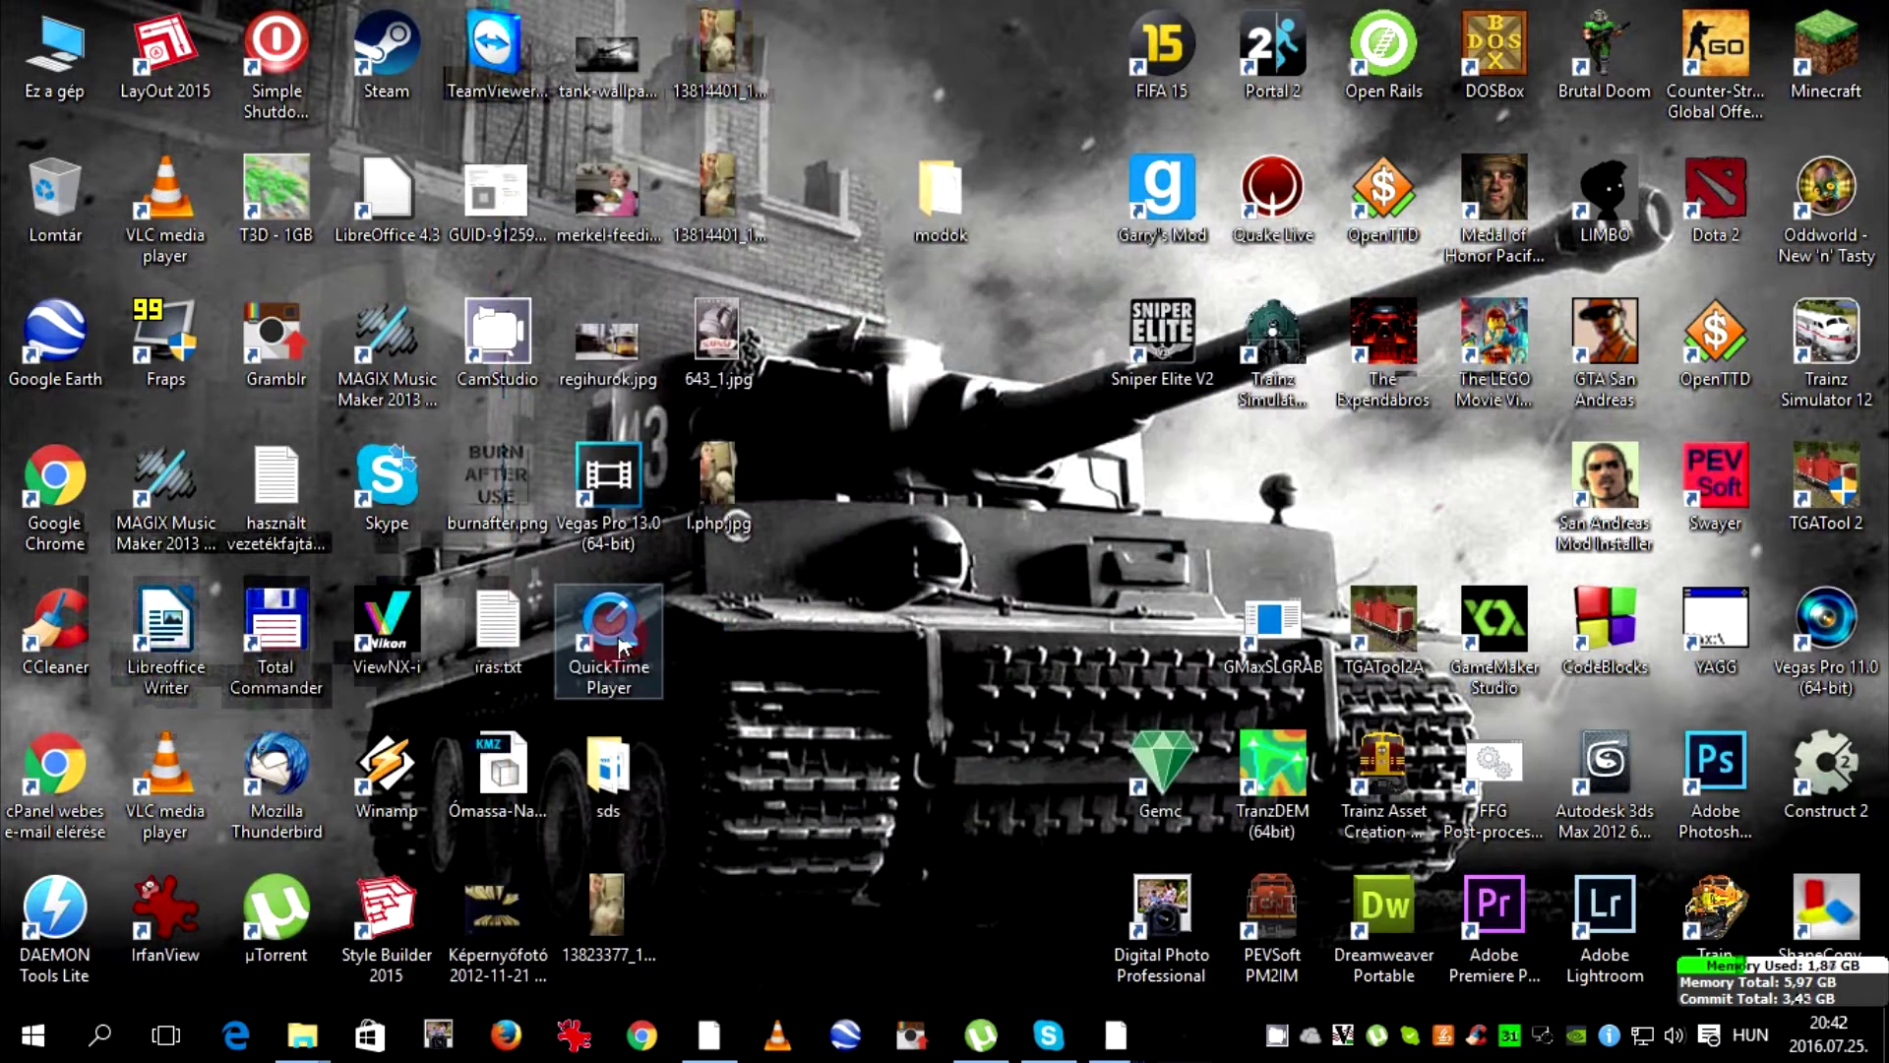
{"action": "left_click", "coordinate": [989, 644]}
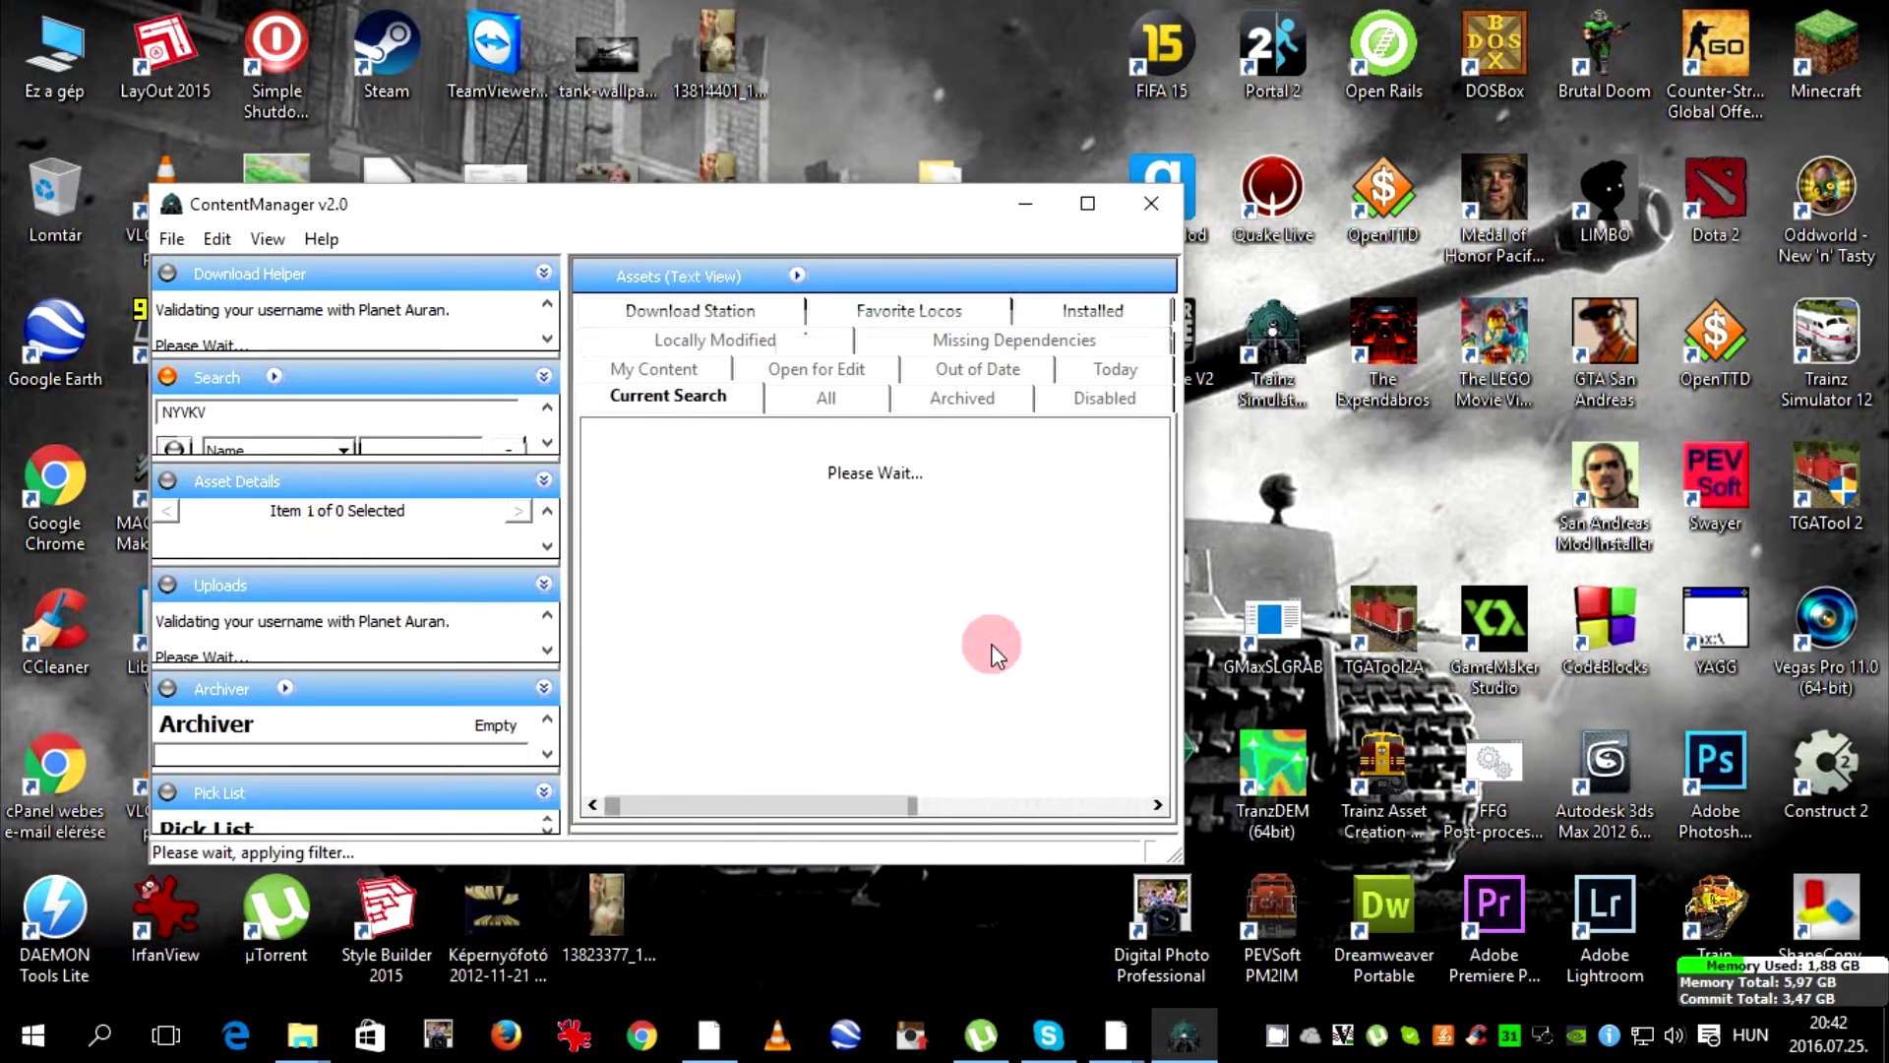
Open the modok folder on the desktop and inspect the contents of h-start_intercity_pack.zip
{"action": "left_click", "coordinate": [1025, 200]}
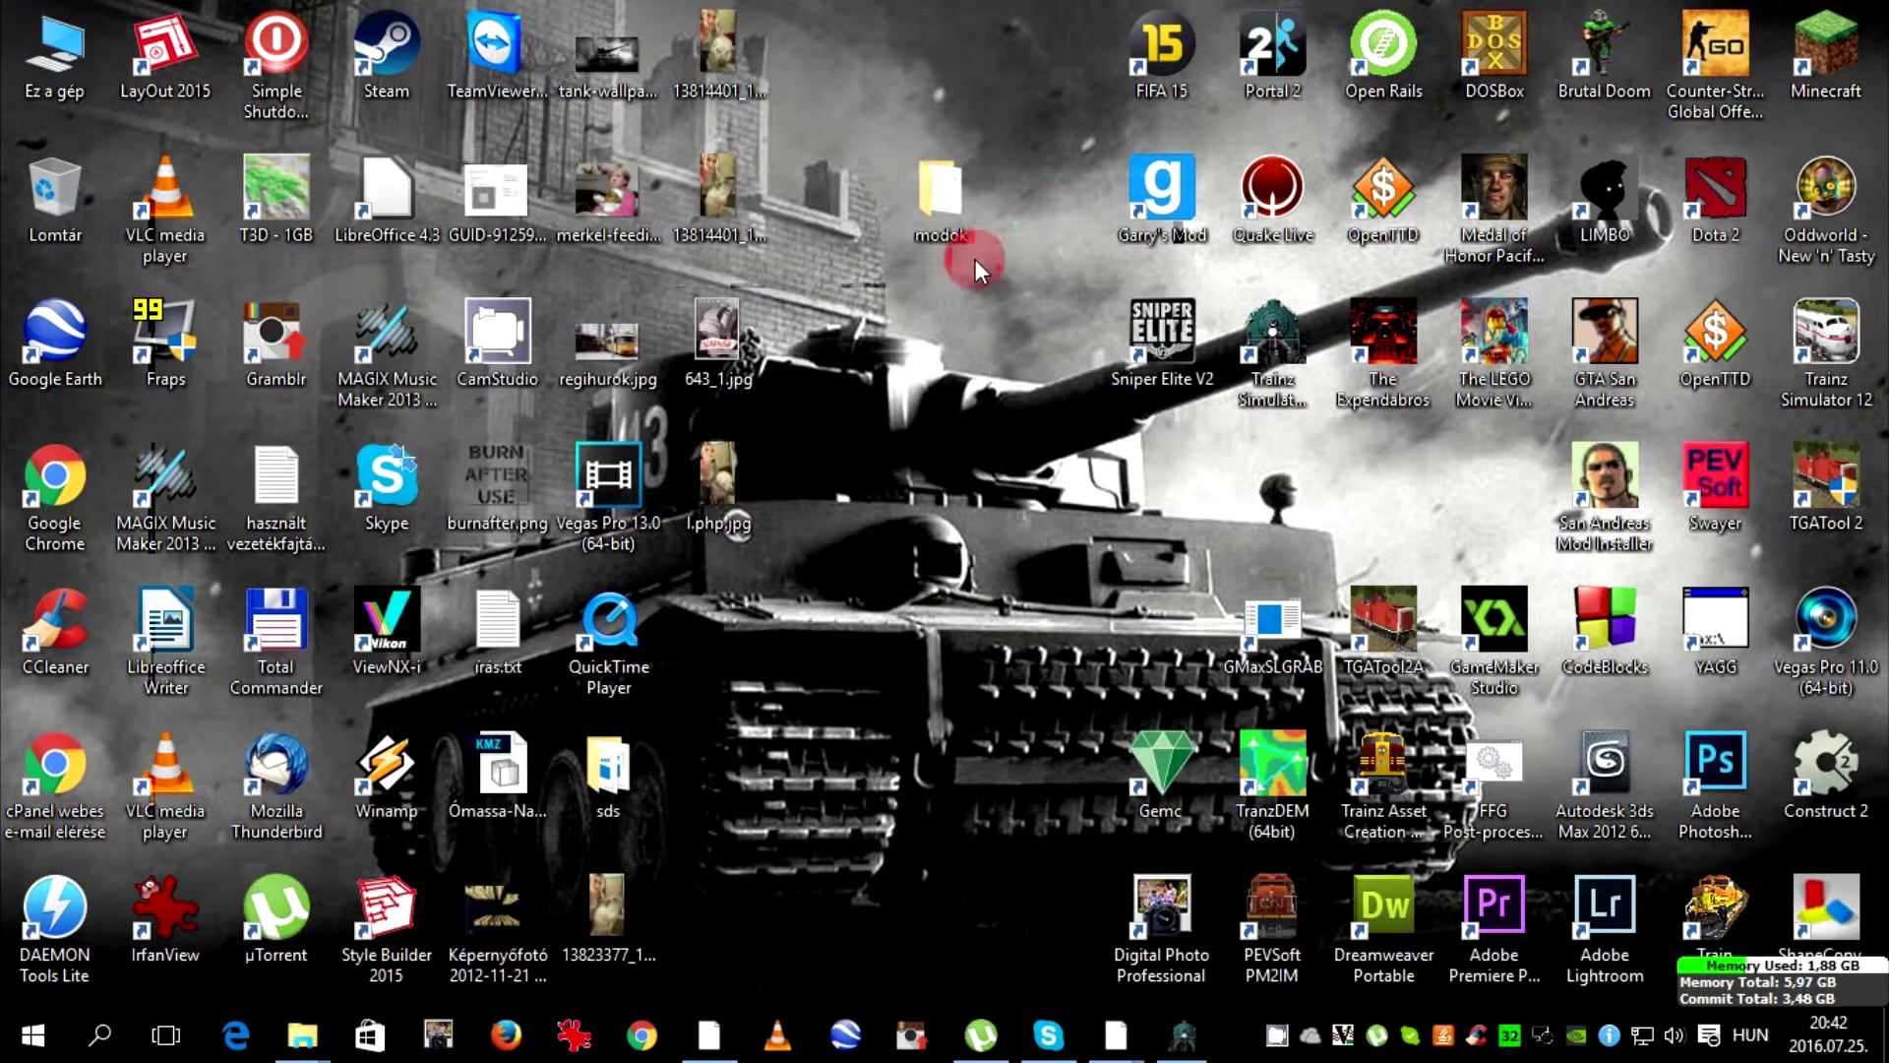
{"action": "left_click", "coordinate": [946, 215]}
{"action": "double_click", "coordinate": [918, 187]}
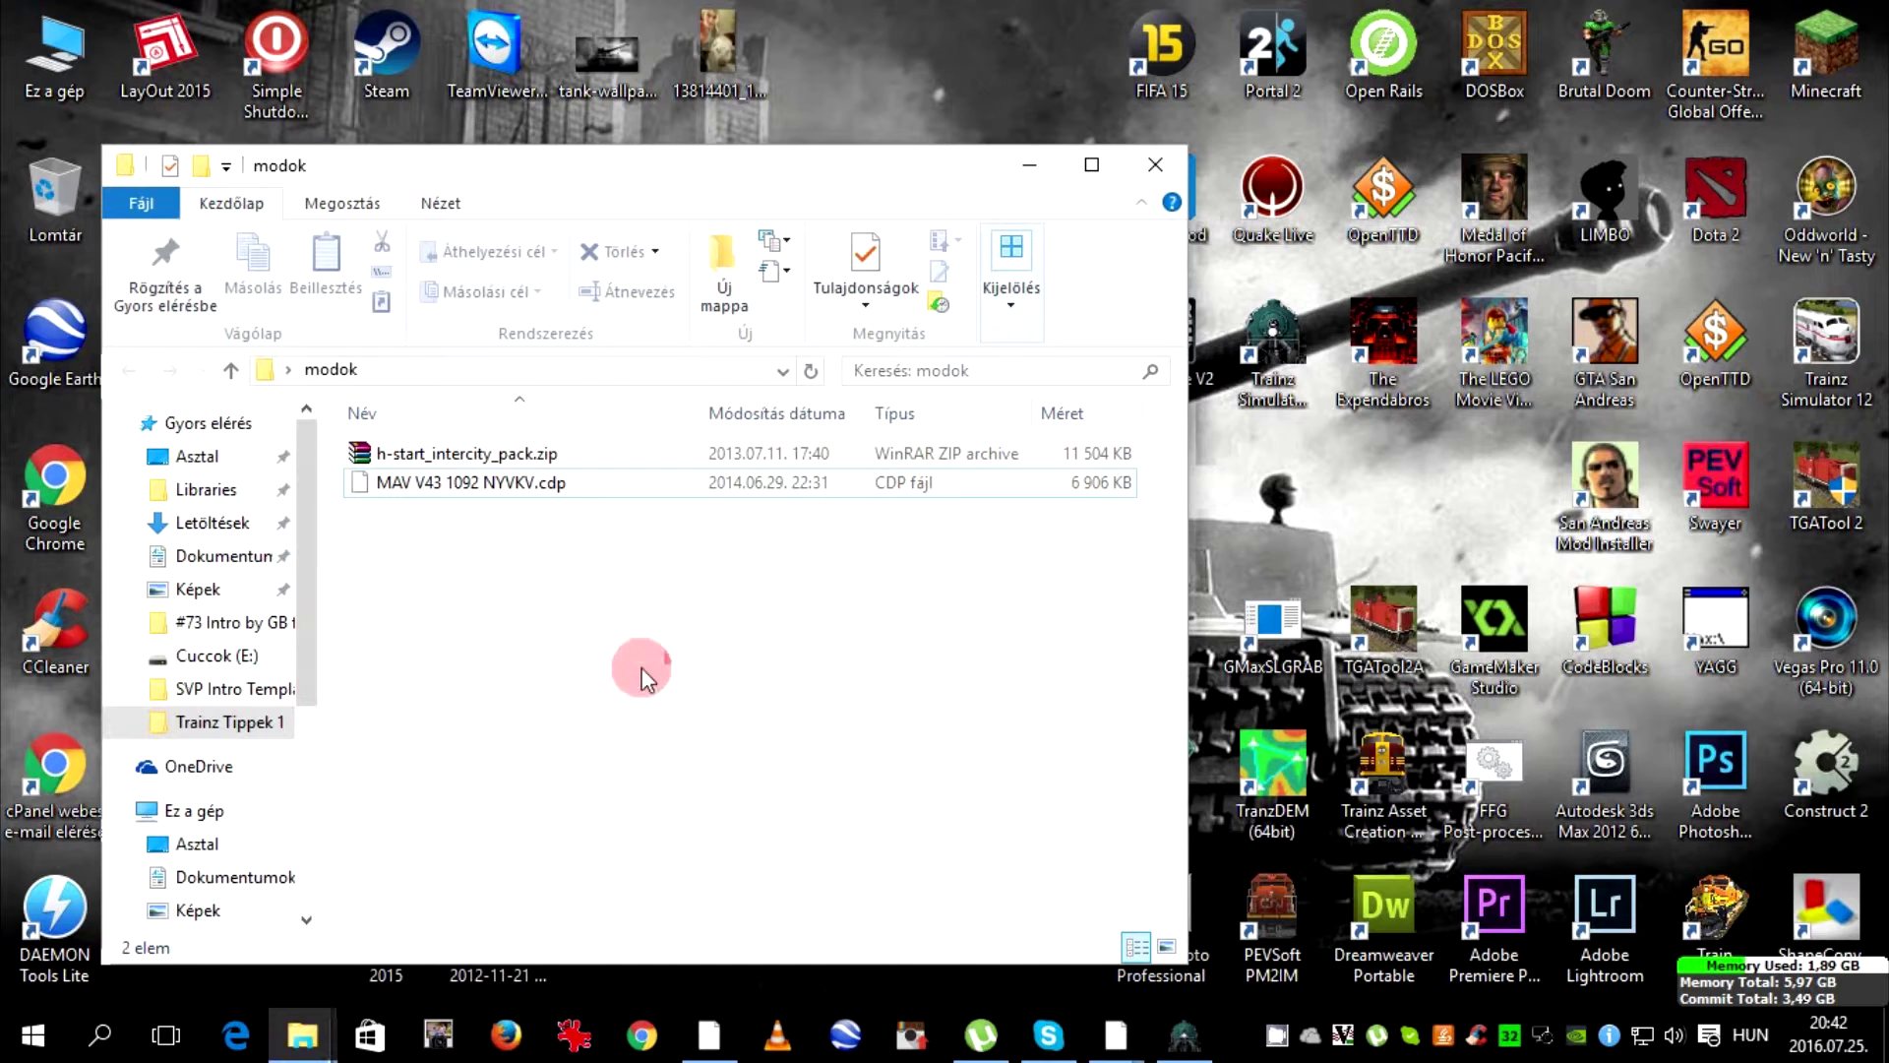
{"action": "left_click", "coordinate": [435, 459]}
{"action": "double_click", "coordinate": [444, 463]}
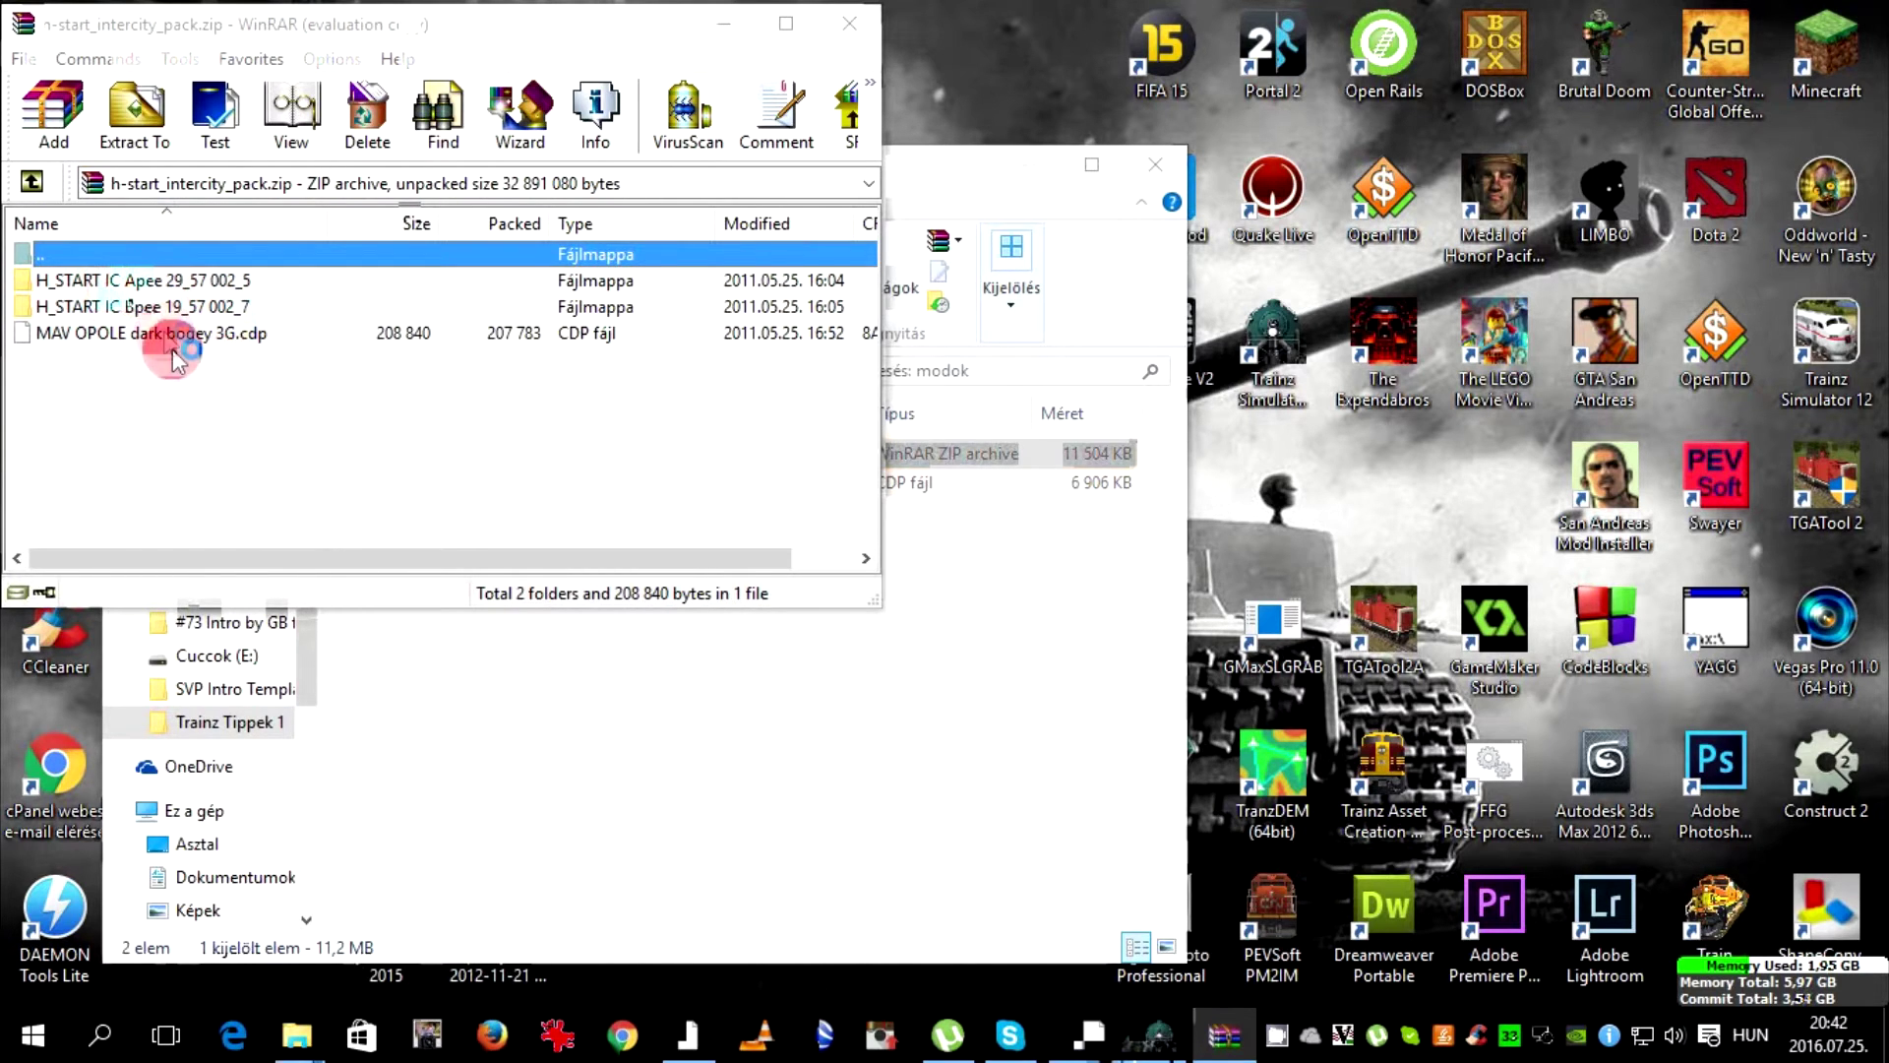
{"action": "left_click", "coordinate": [850, 24]}
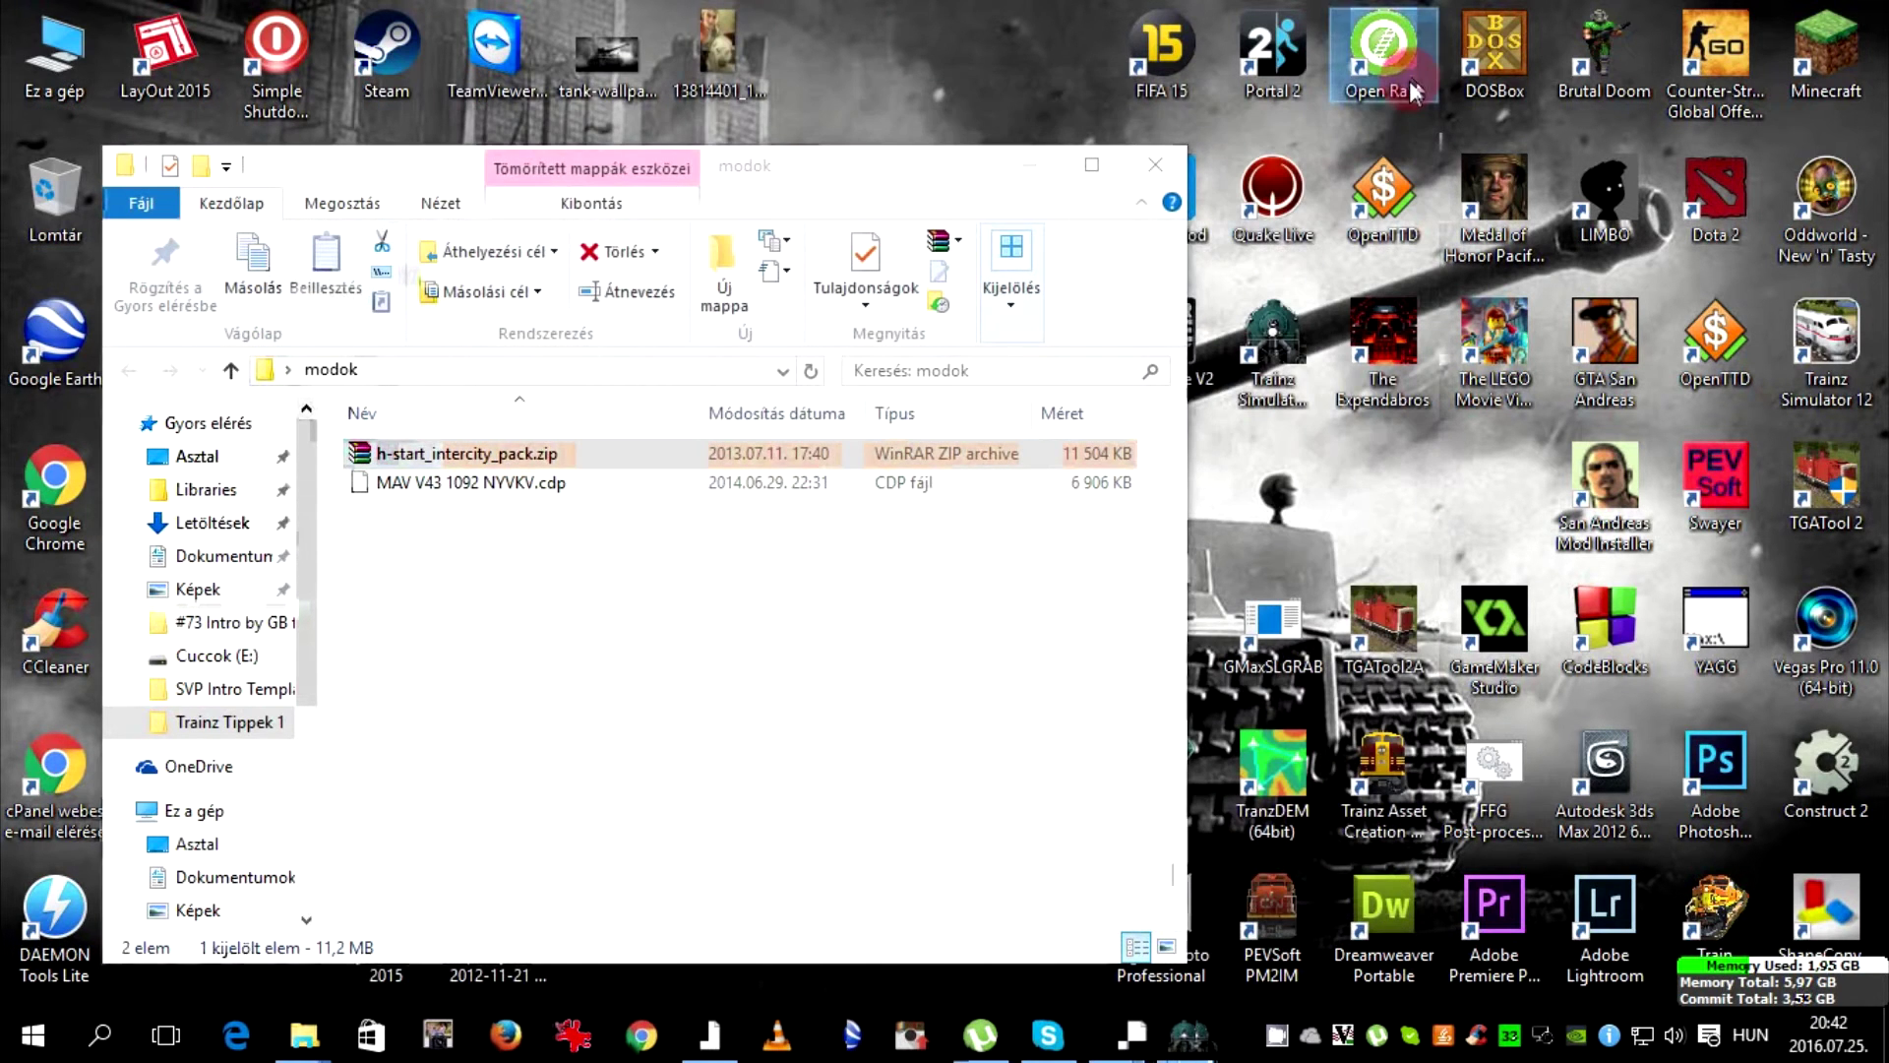
Point out the MAV V43 1092 NYVKV.cdp file in the modok folder and leave it unselected
{"action": "left_click", "coordinate": [544, 484]}
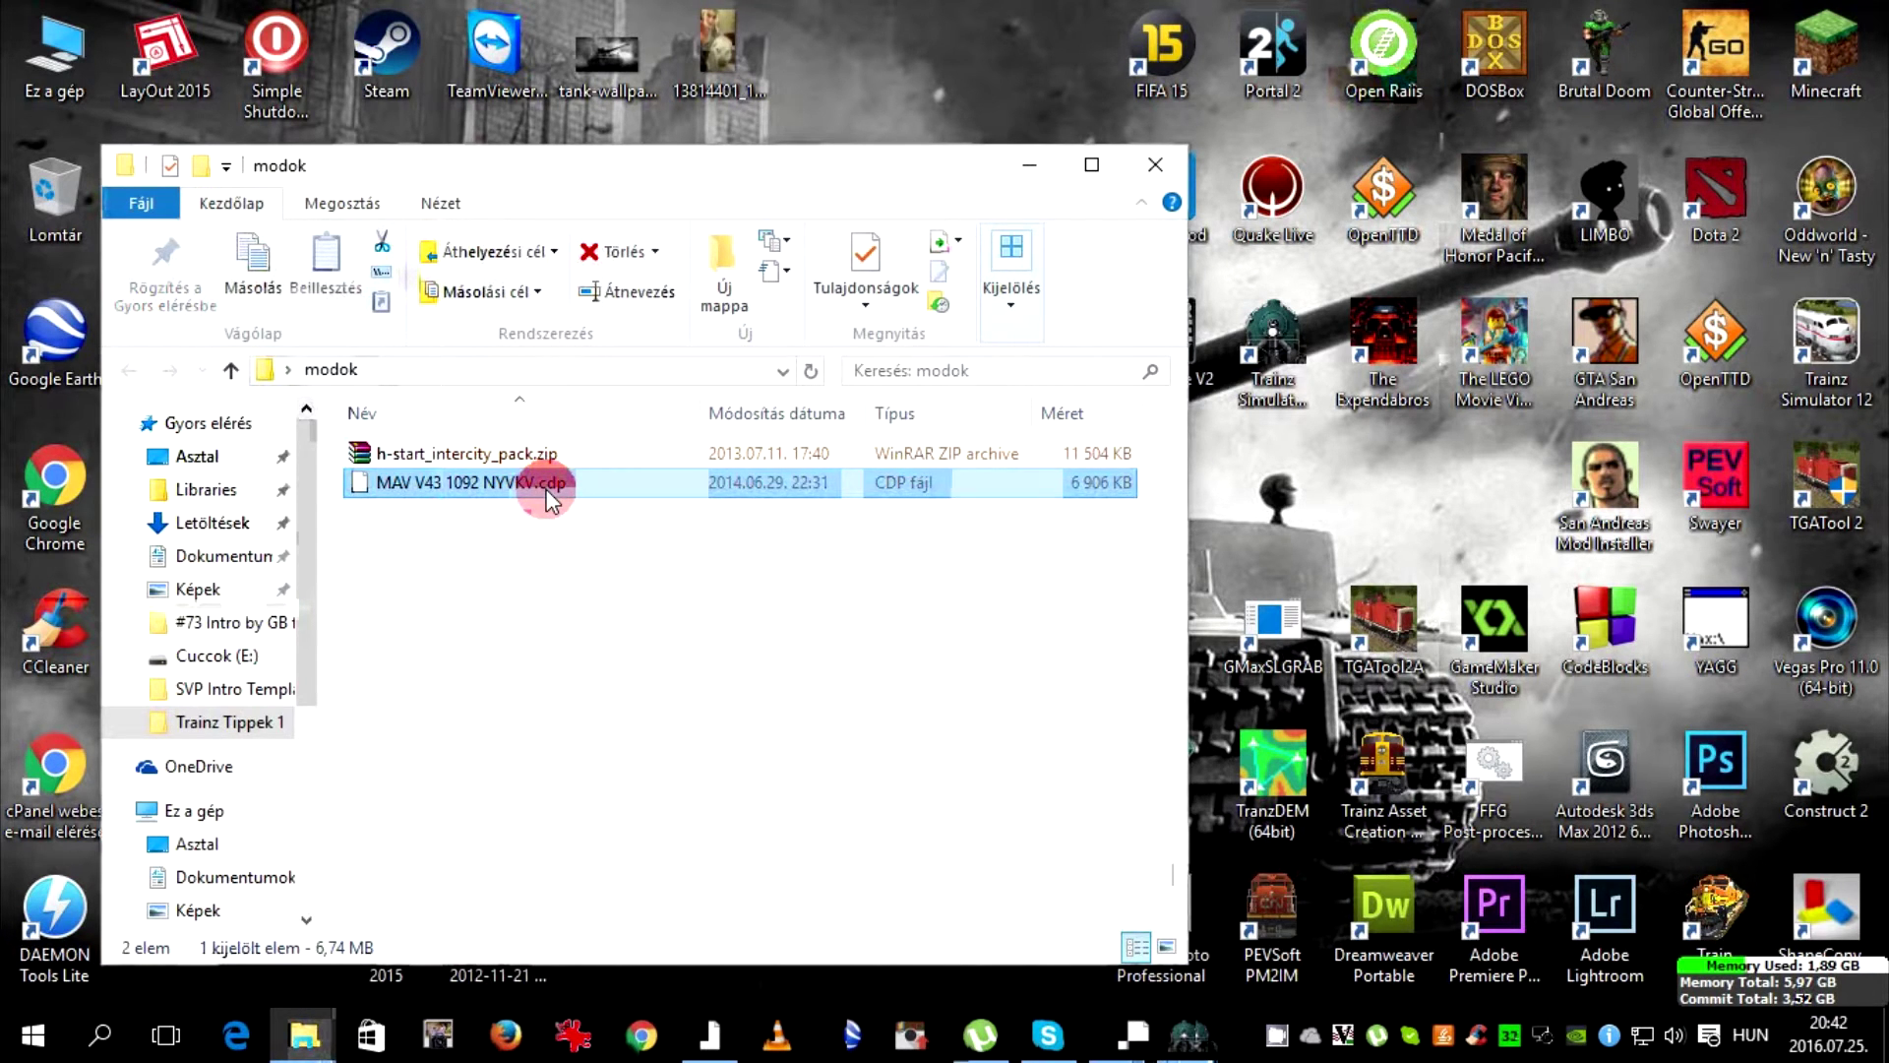
{"action": "left_click", "coordinate": [541, 520]}
{"action": "left_click", "coordinate": [518, 485]}
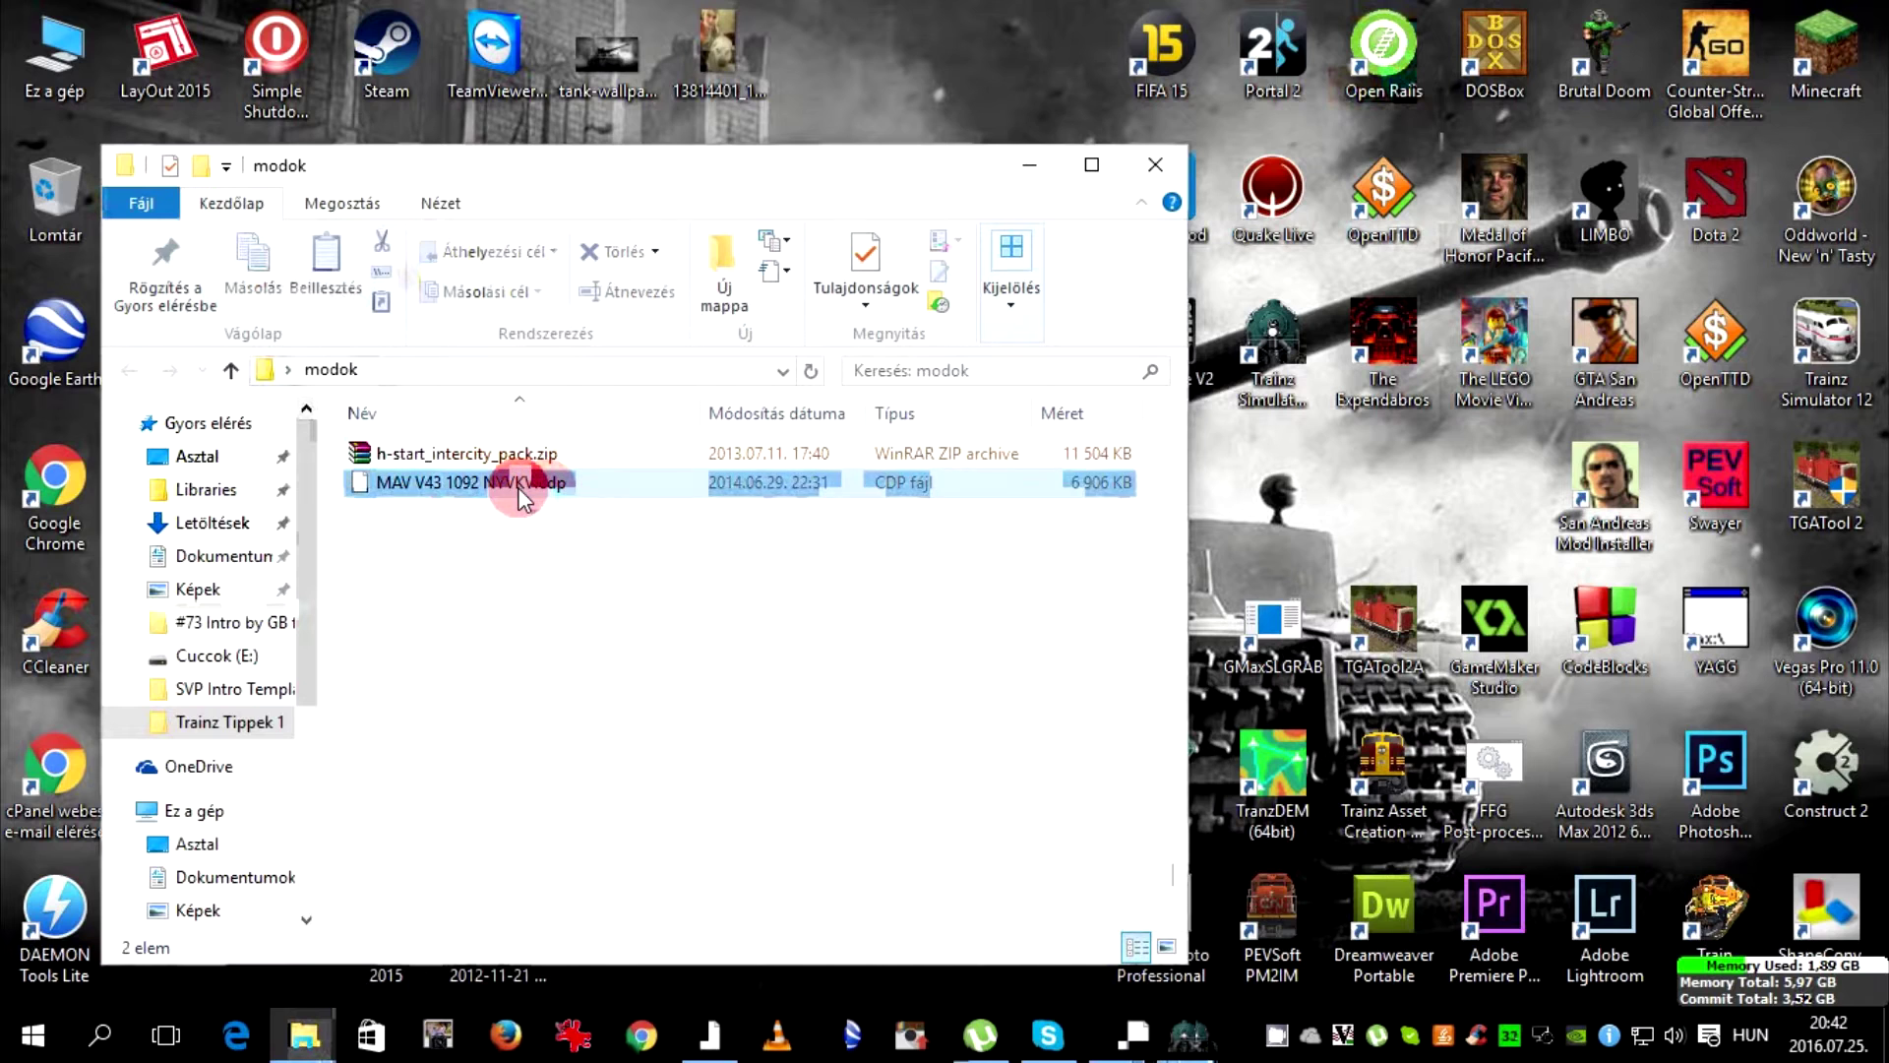
{"action": "left_click", "coordinate": [522, 579]}
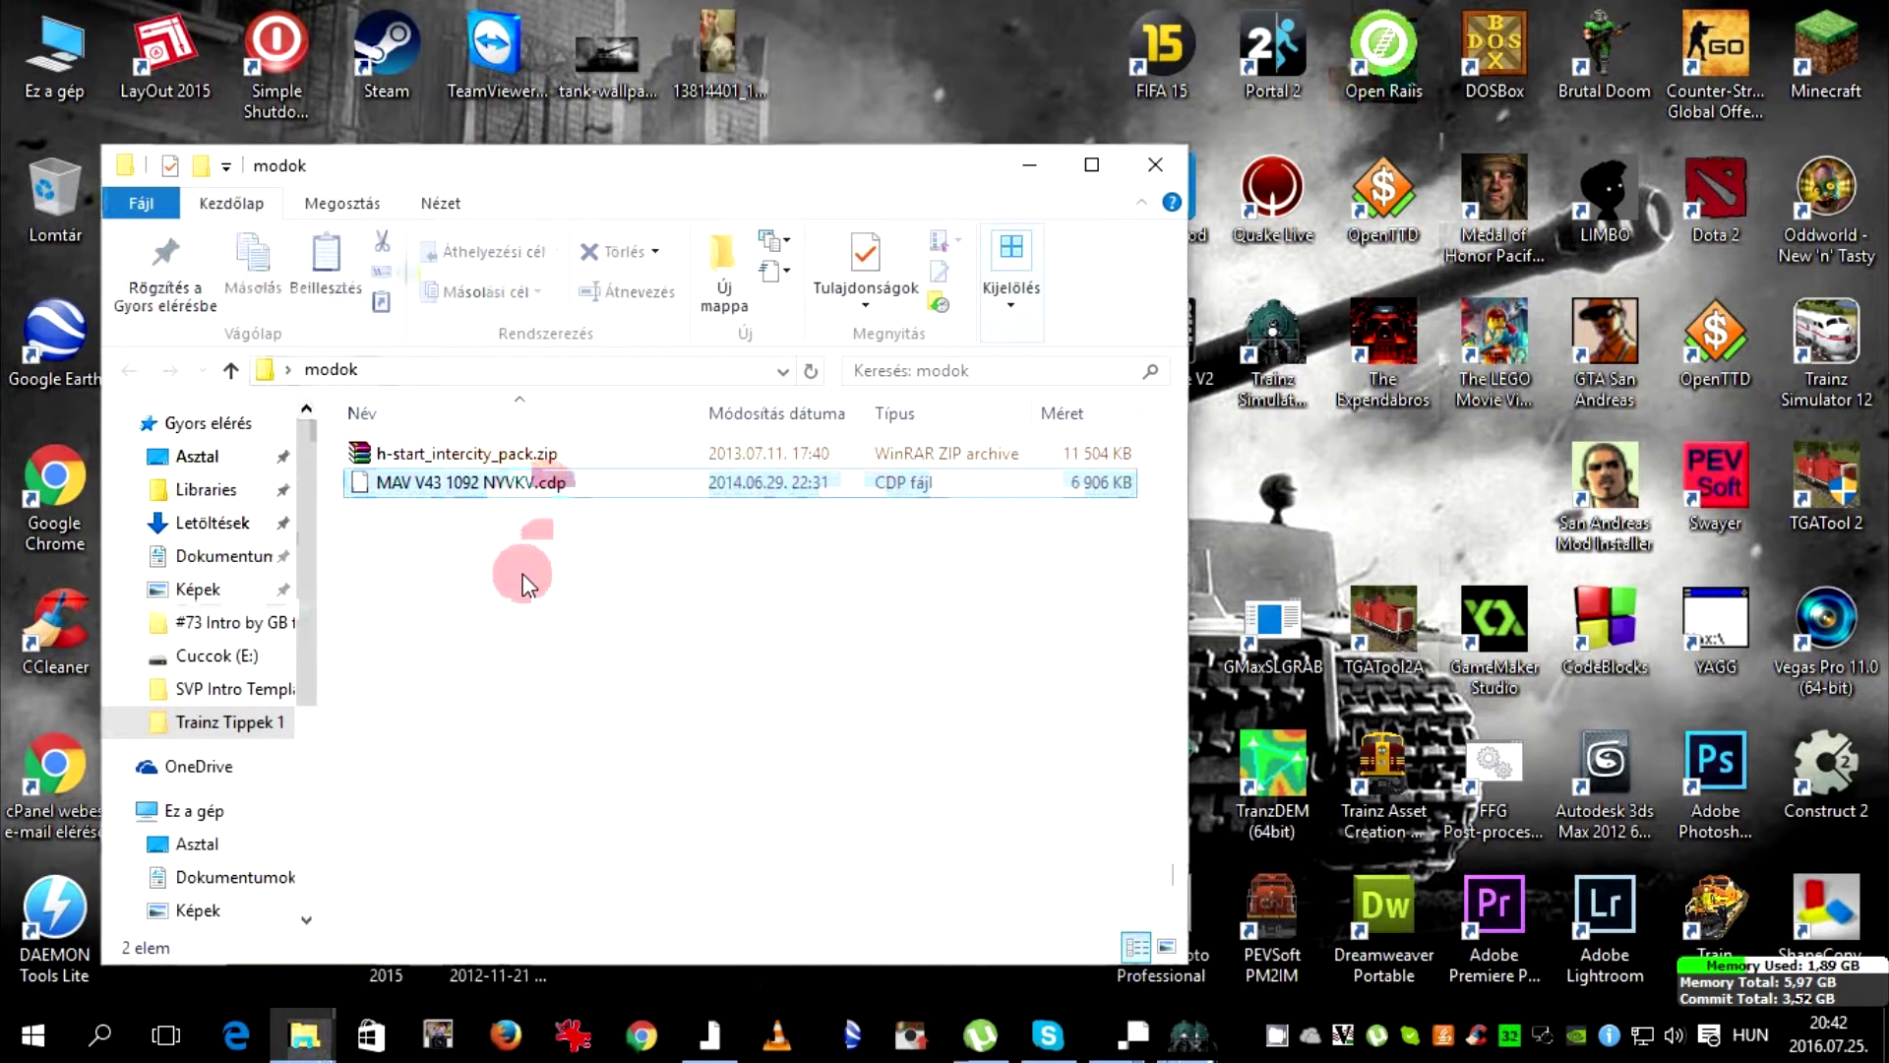
{"action": "left_click", "coordinate": [518, 482]}
{"action": "left_click", "coordinate": [513, 513]}
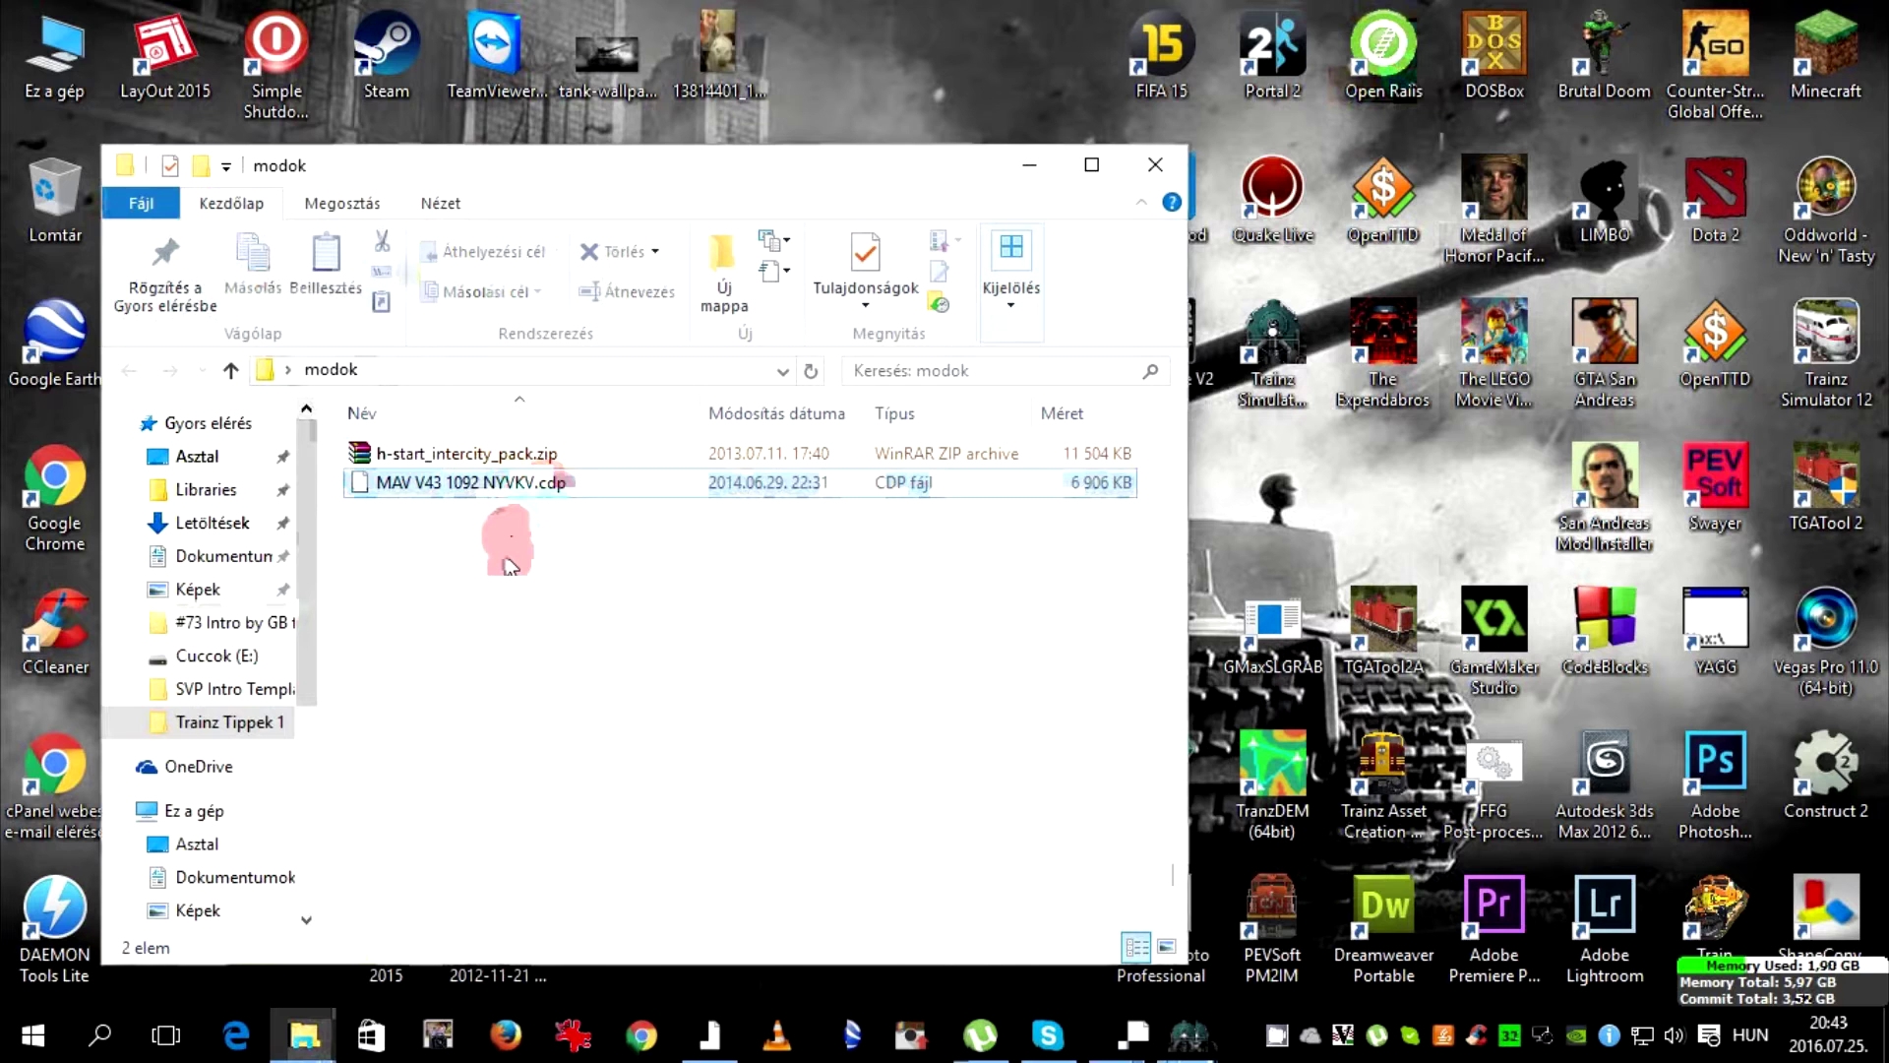
Switch back to ContentManager, maximize it and examine the Download Helper's queue along with its Start and Clear controls
{"action": "left_click", "coordinate": [1188, 1033]}
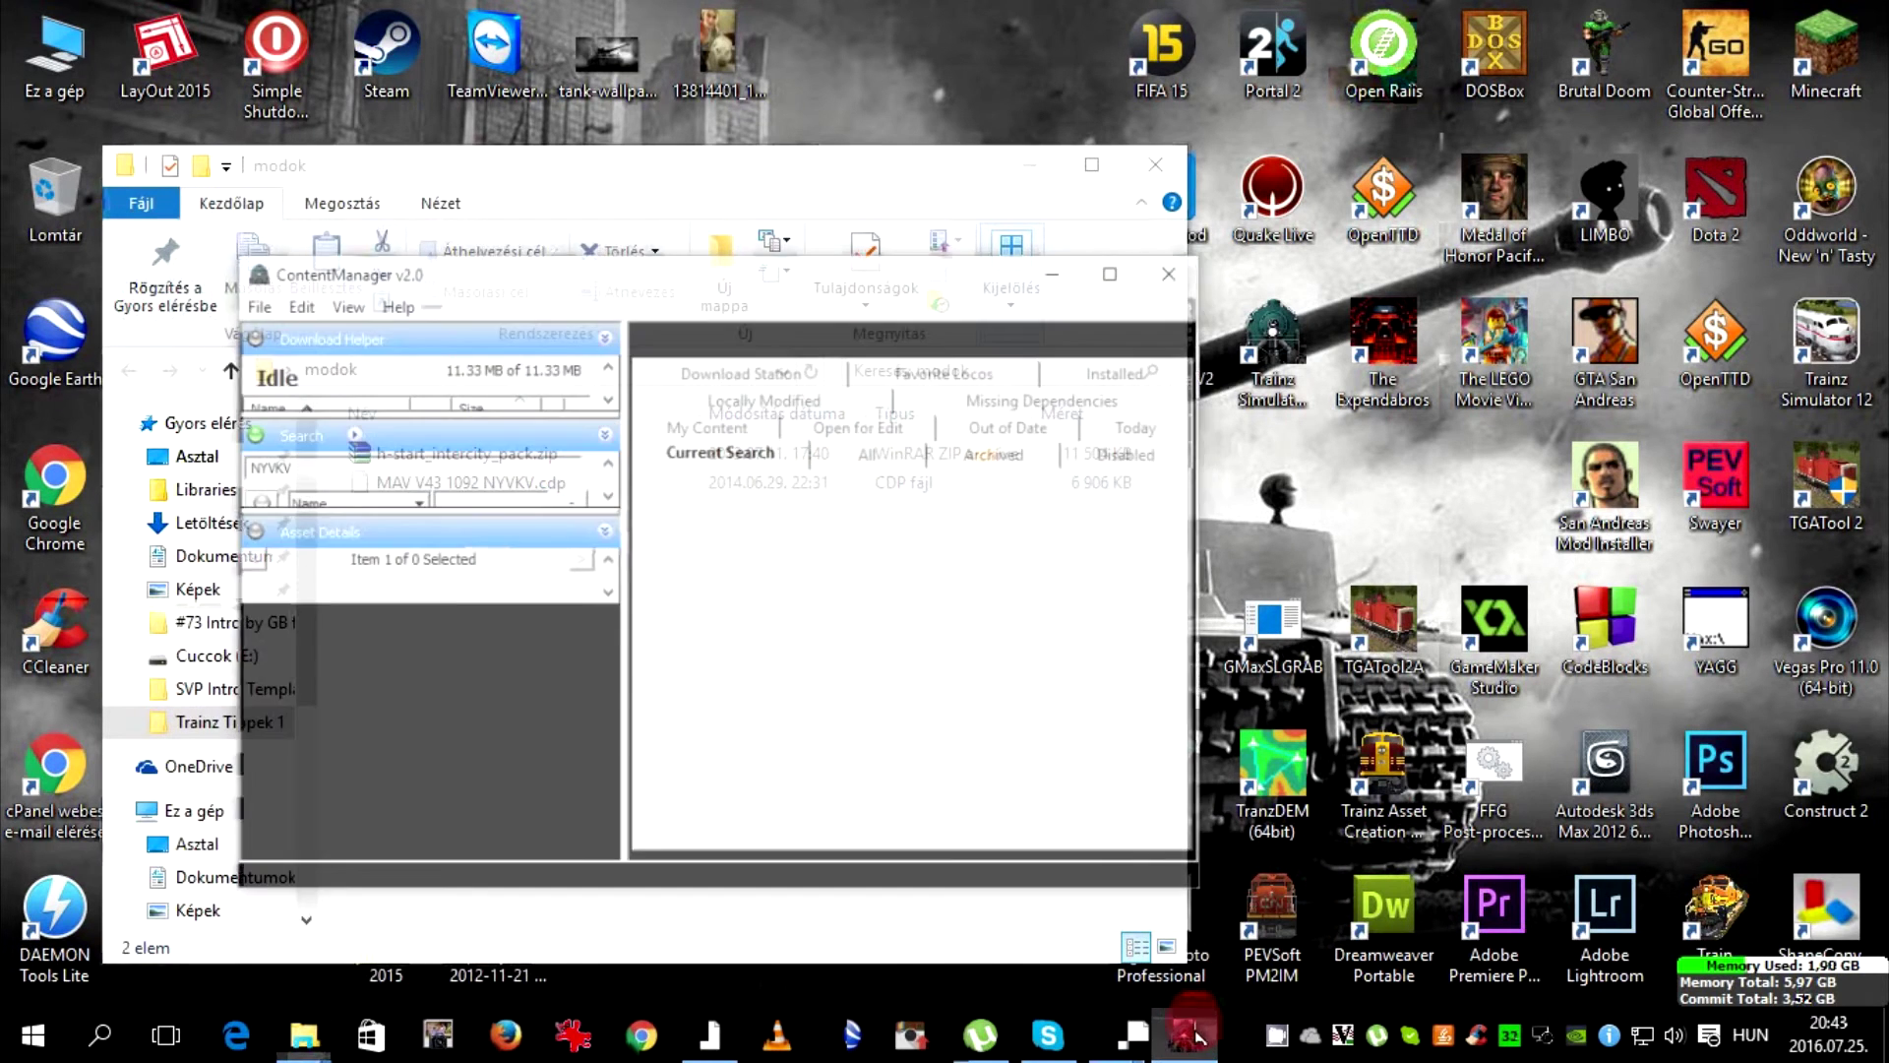
{"action": "left_click", "coordinate": [1087, 203]}
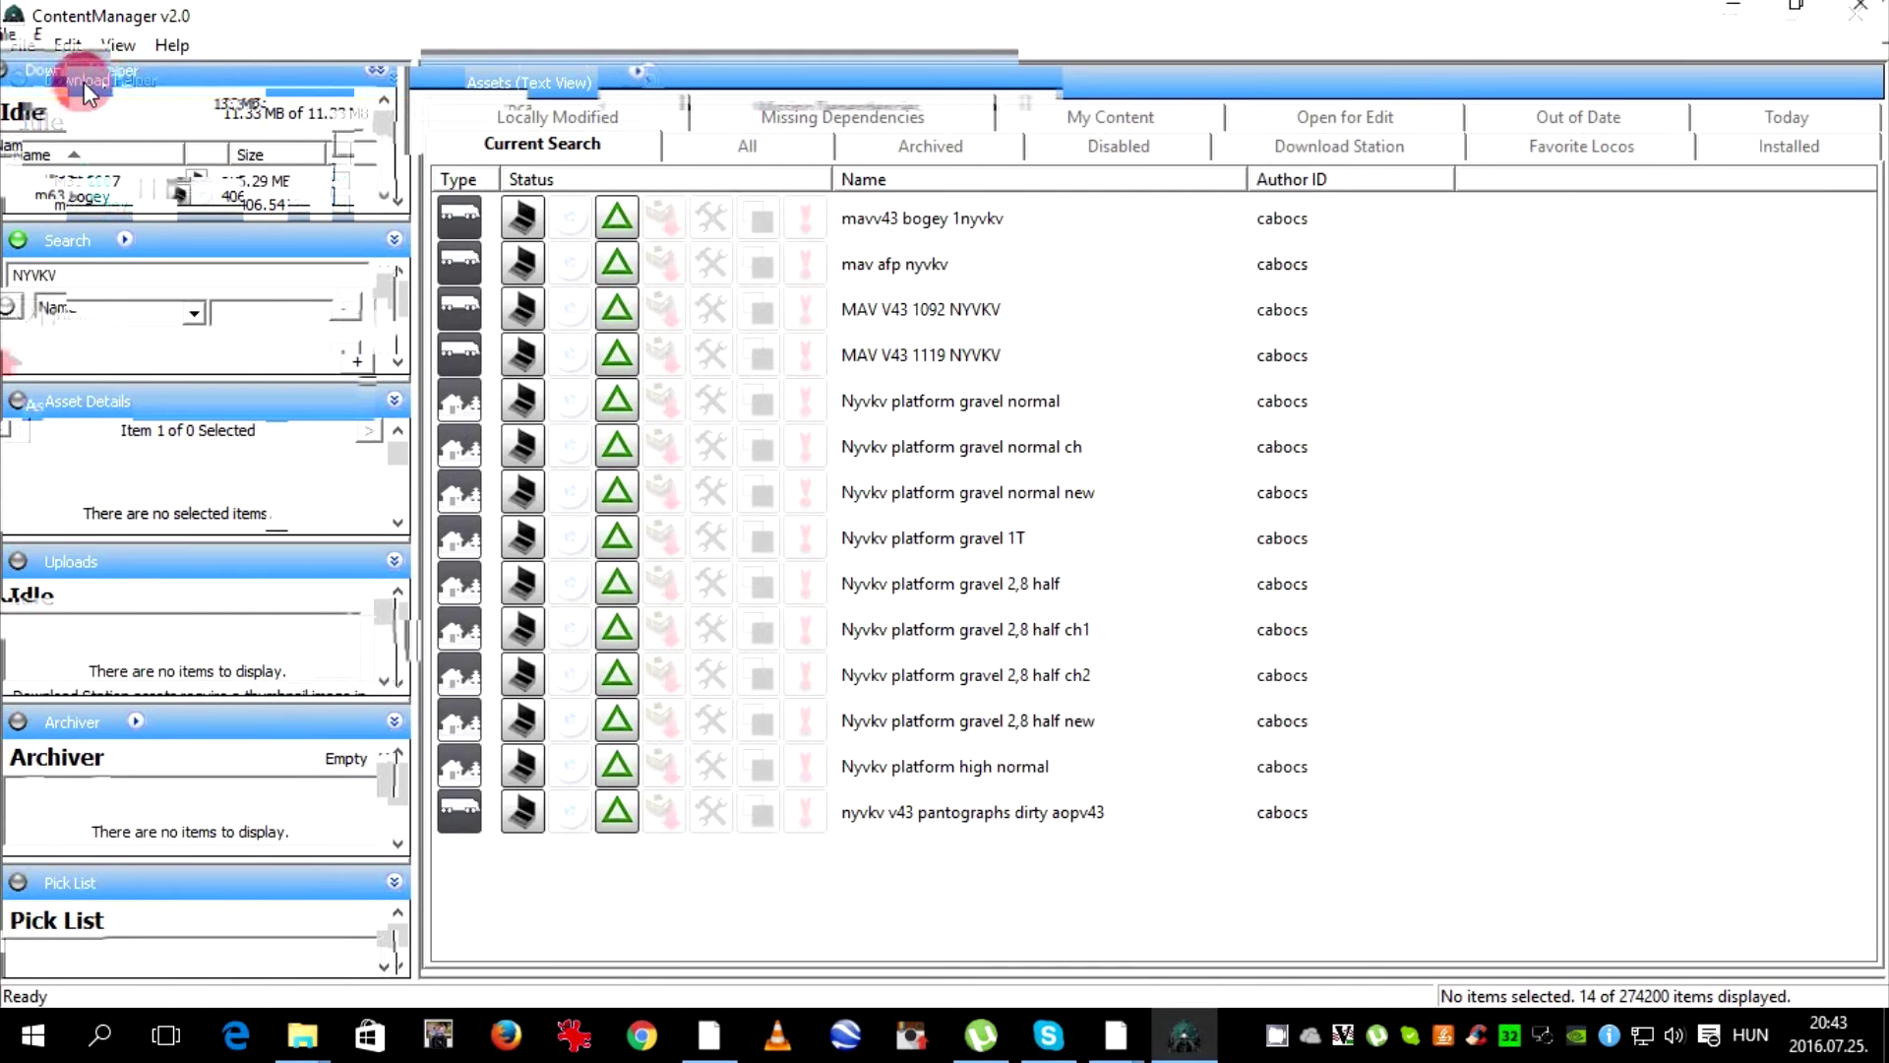
{"action": "left_click", "coordinate": [397, 203]}
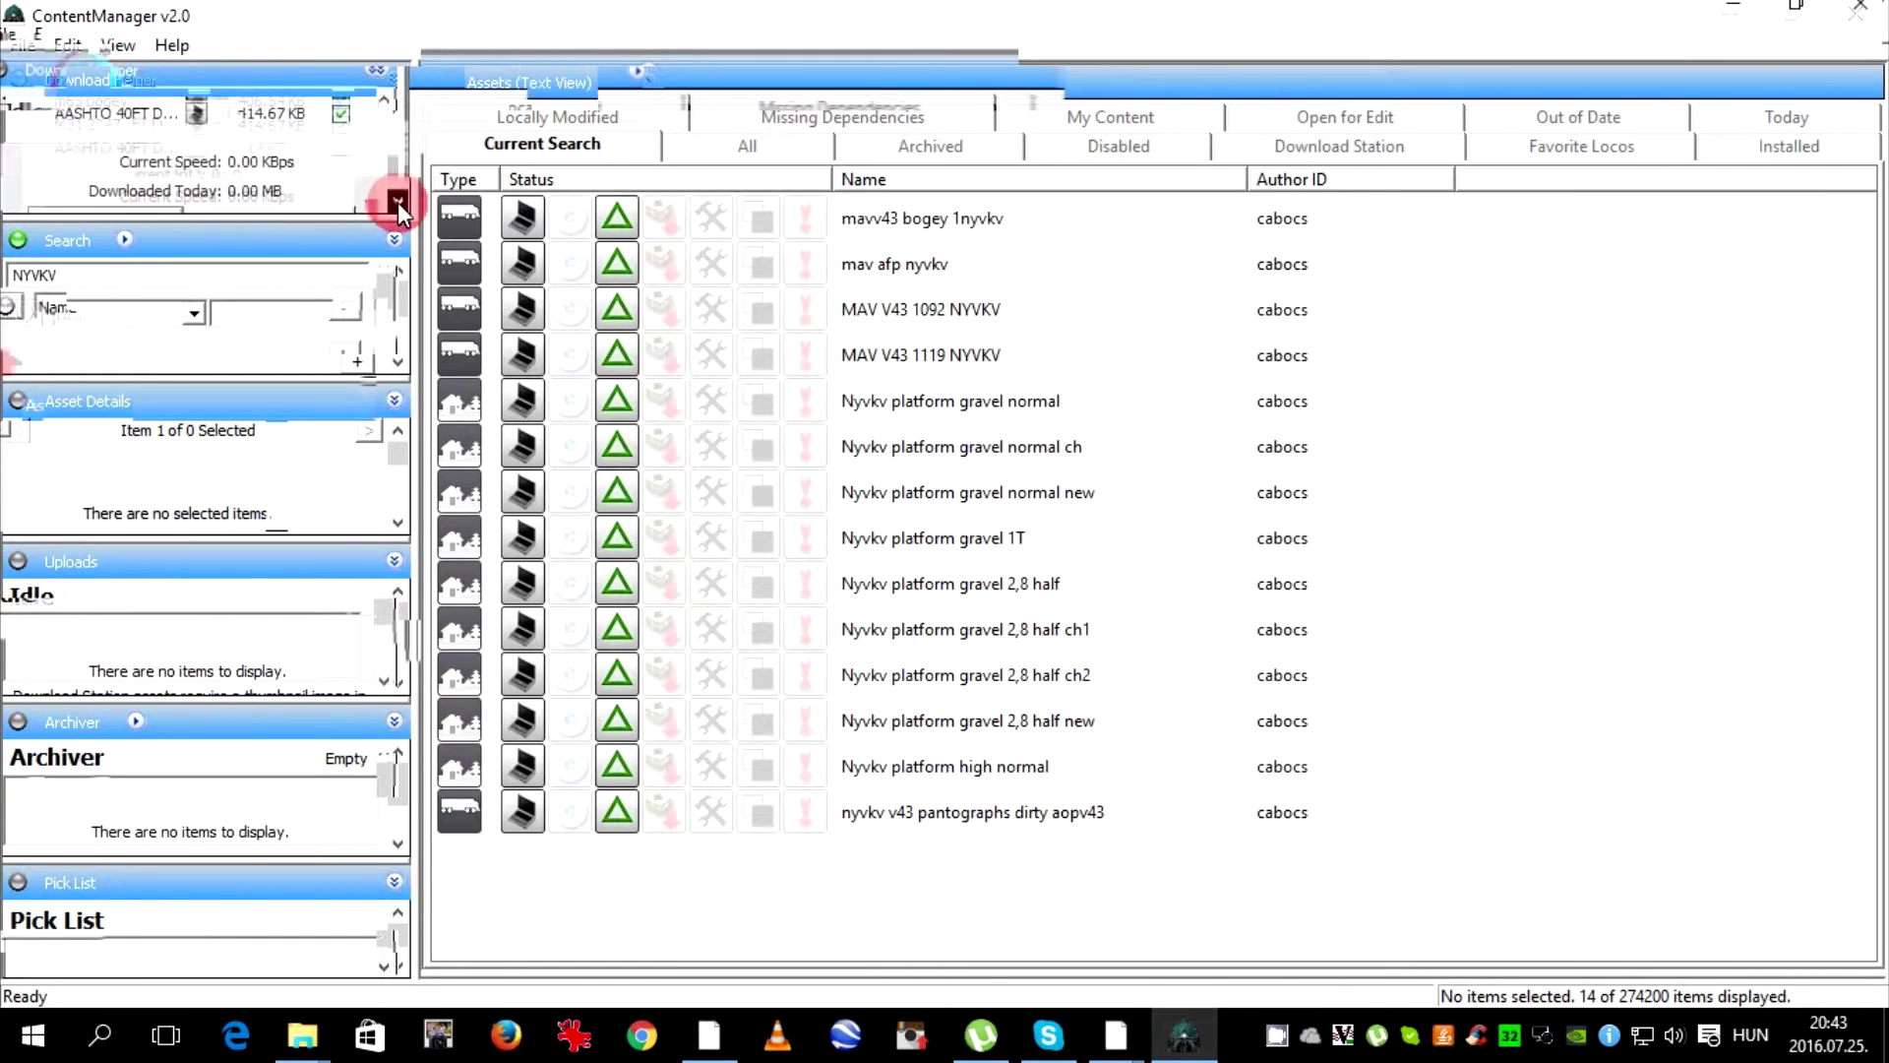
{"action": "left_click_drag", "start_coordinate": [397, 203], "coordinate": [396, 113]}
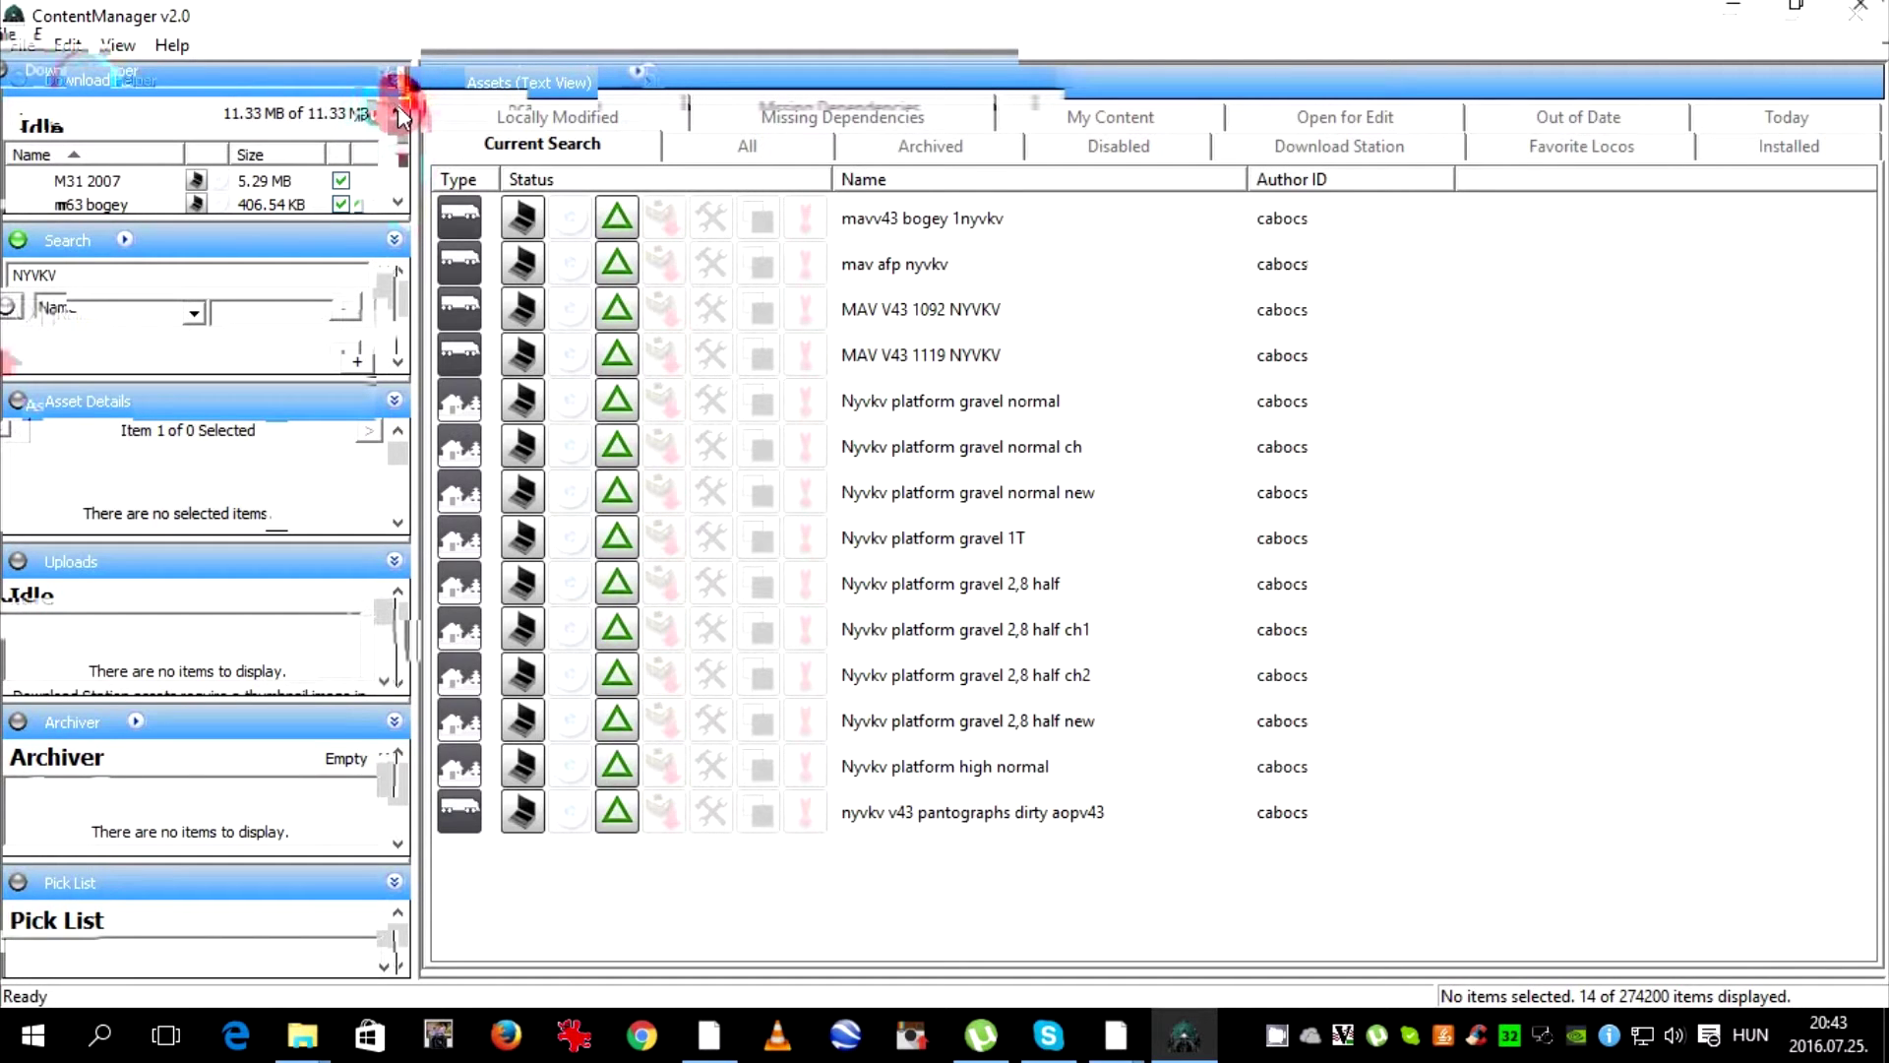
{"action": "mouse_move", "coordinate": [398, 142]}
{"action": "left_mouse_down"}
{"action": "mouse_move", "coordinate": [402, 170]}
{"action": "mouse_move", "coordinate": [397, 106]}
{"action": "left_mouse_up"}
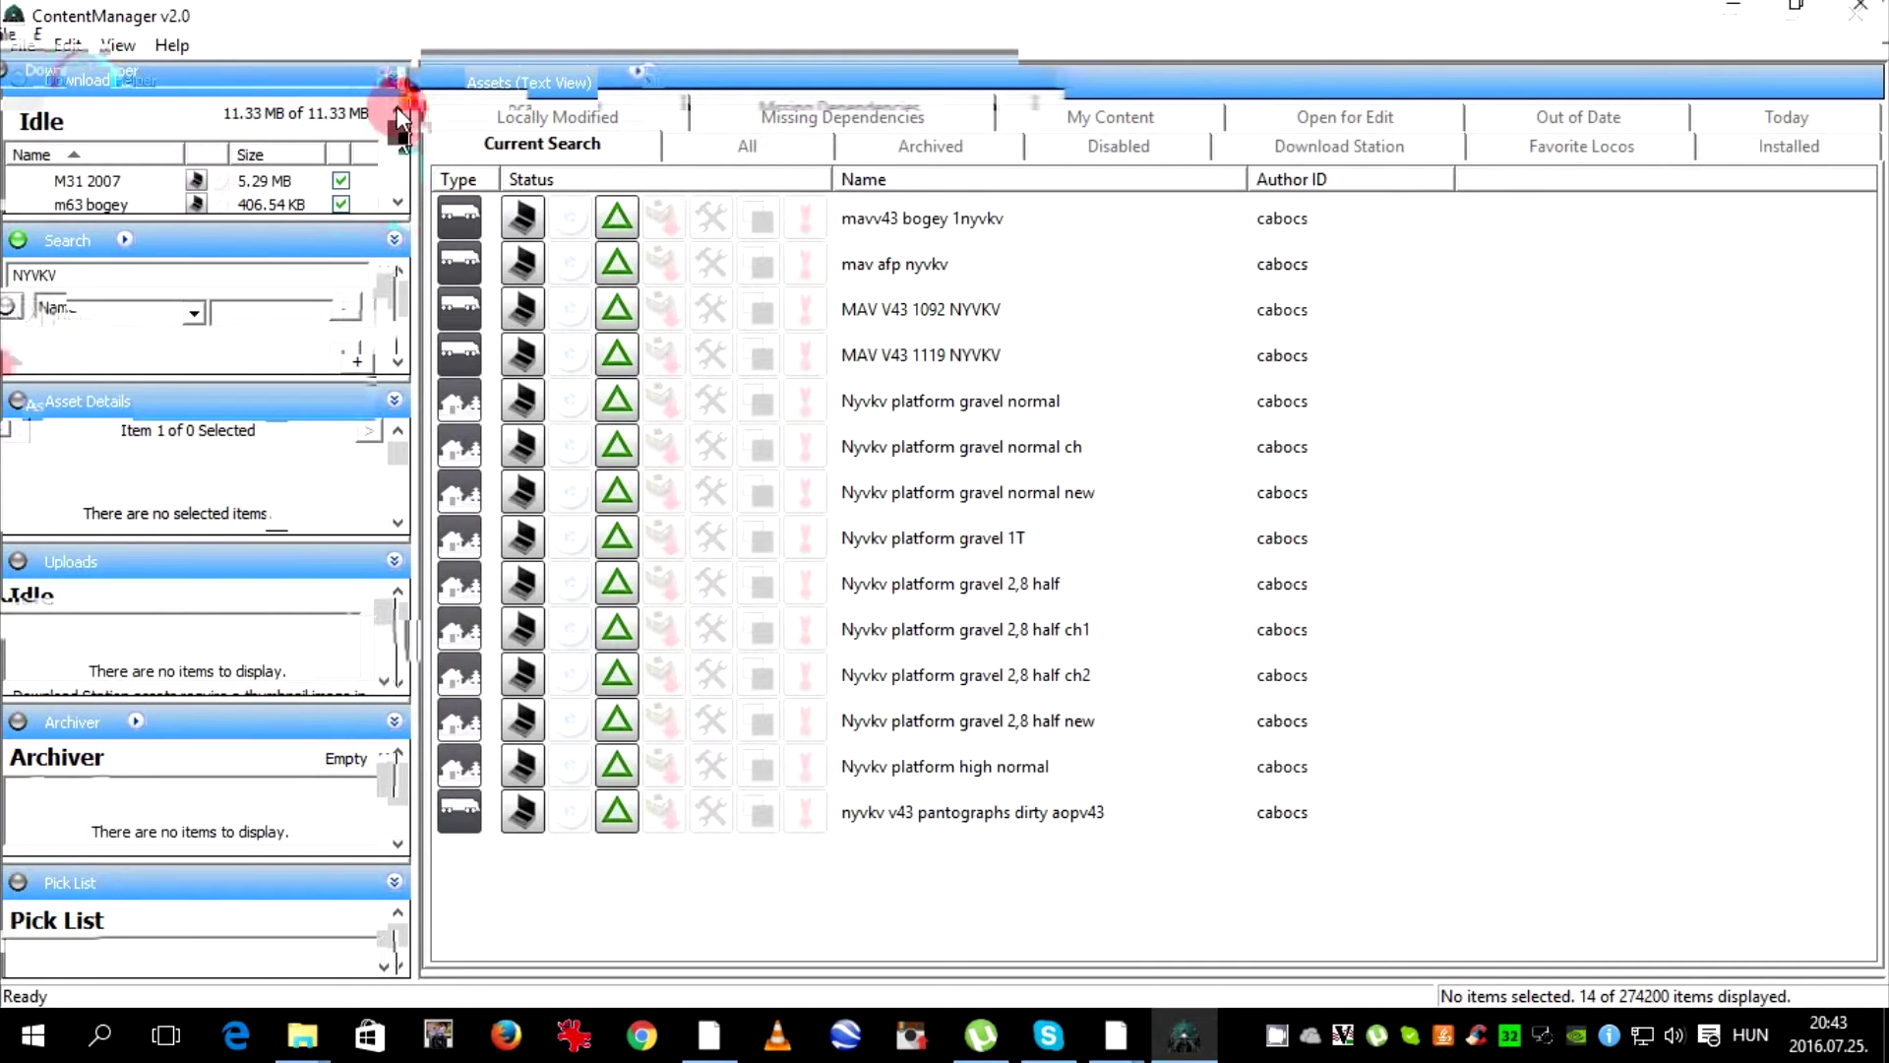
{"action": "left_click", "coordinate": [398, 203]}
{"action": "left_click", "coordinate": [398, 203]}
{"action": "left_click", "coordinate": [399, 203]}
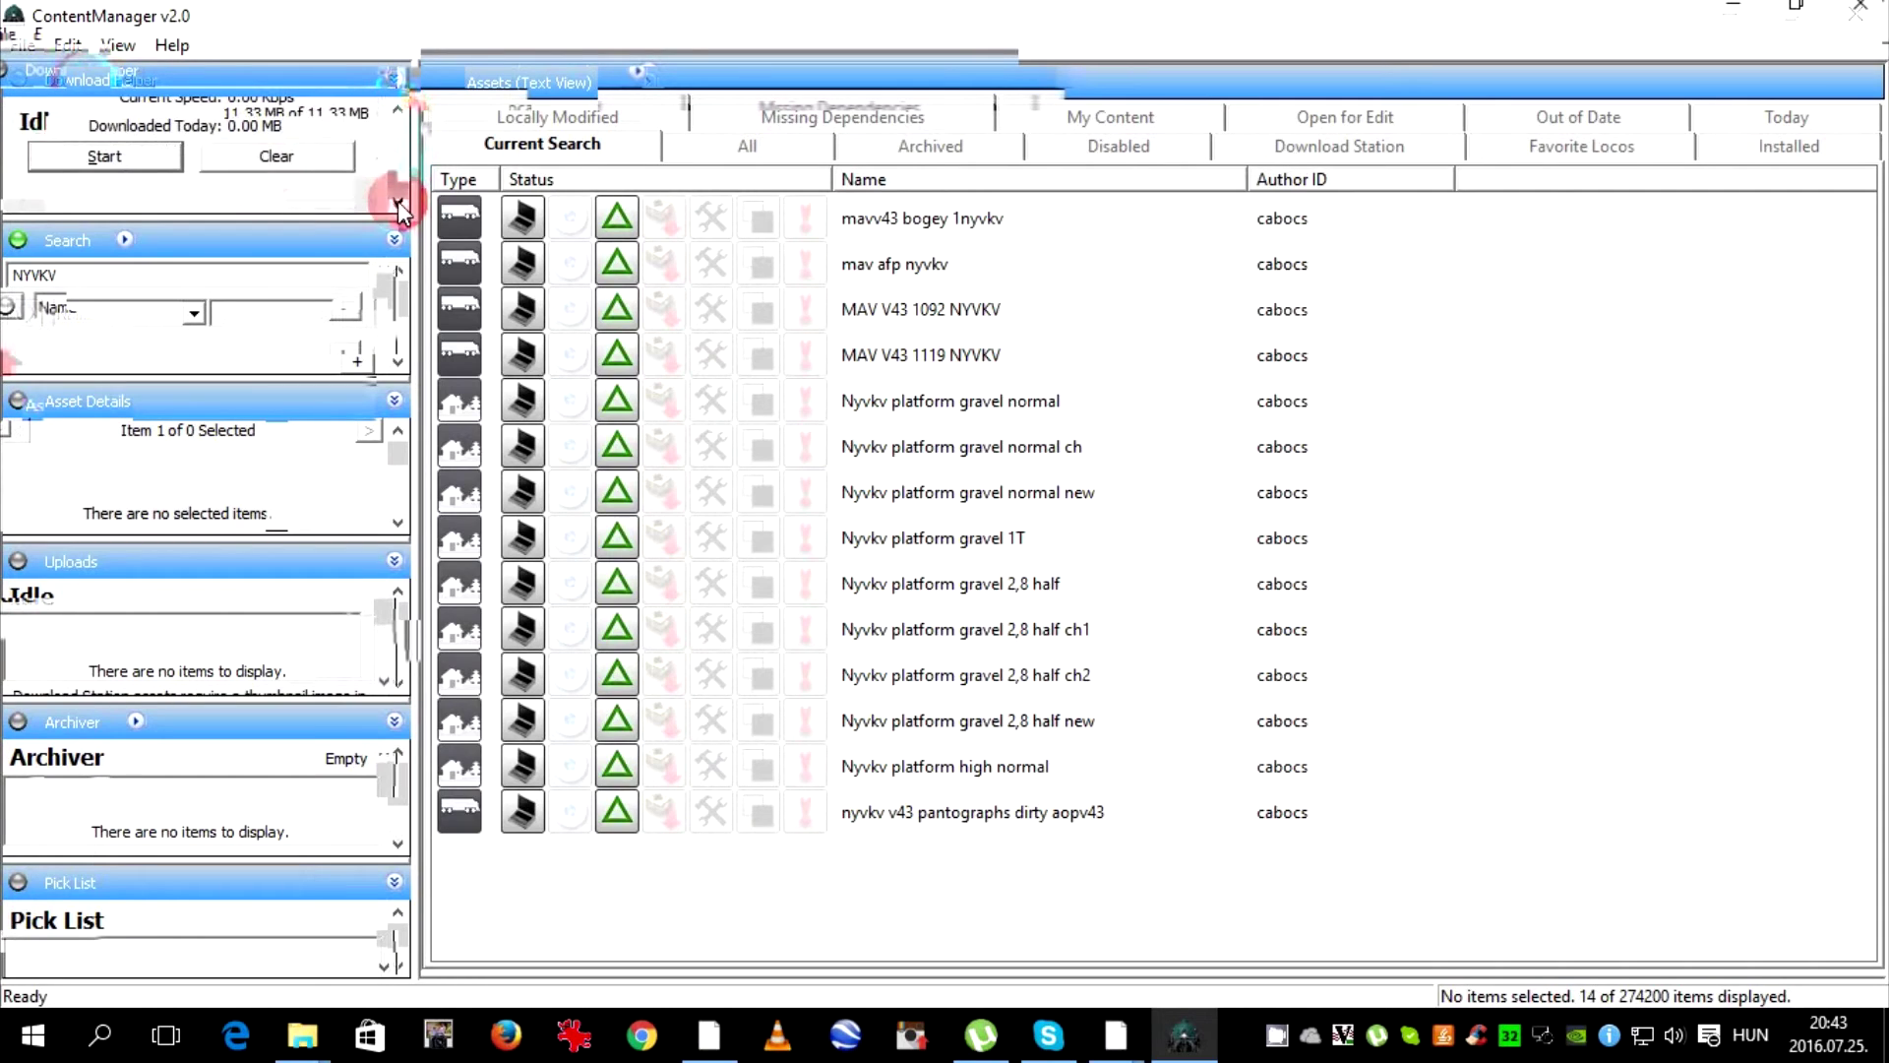
{"action": "left_click", "coordinate": [106, 159]}
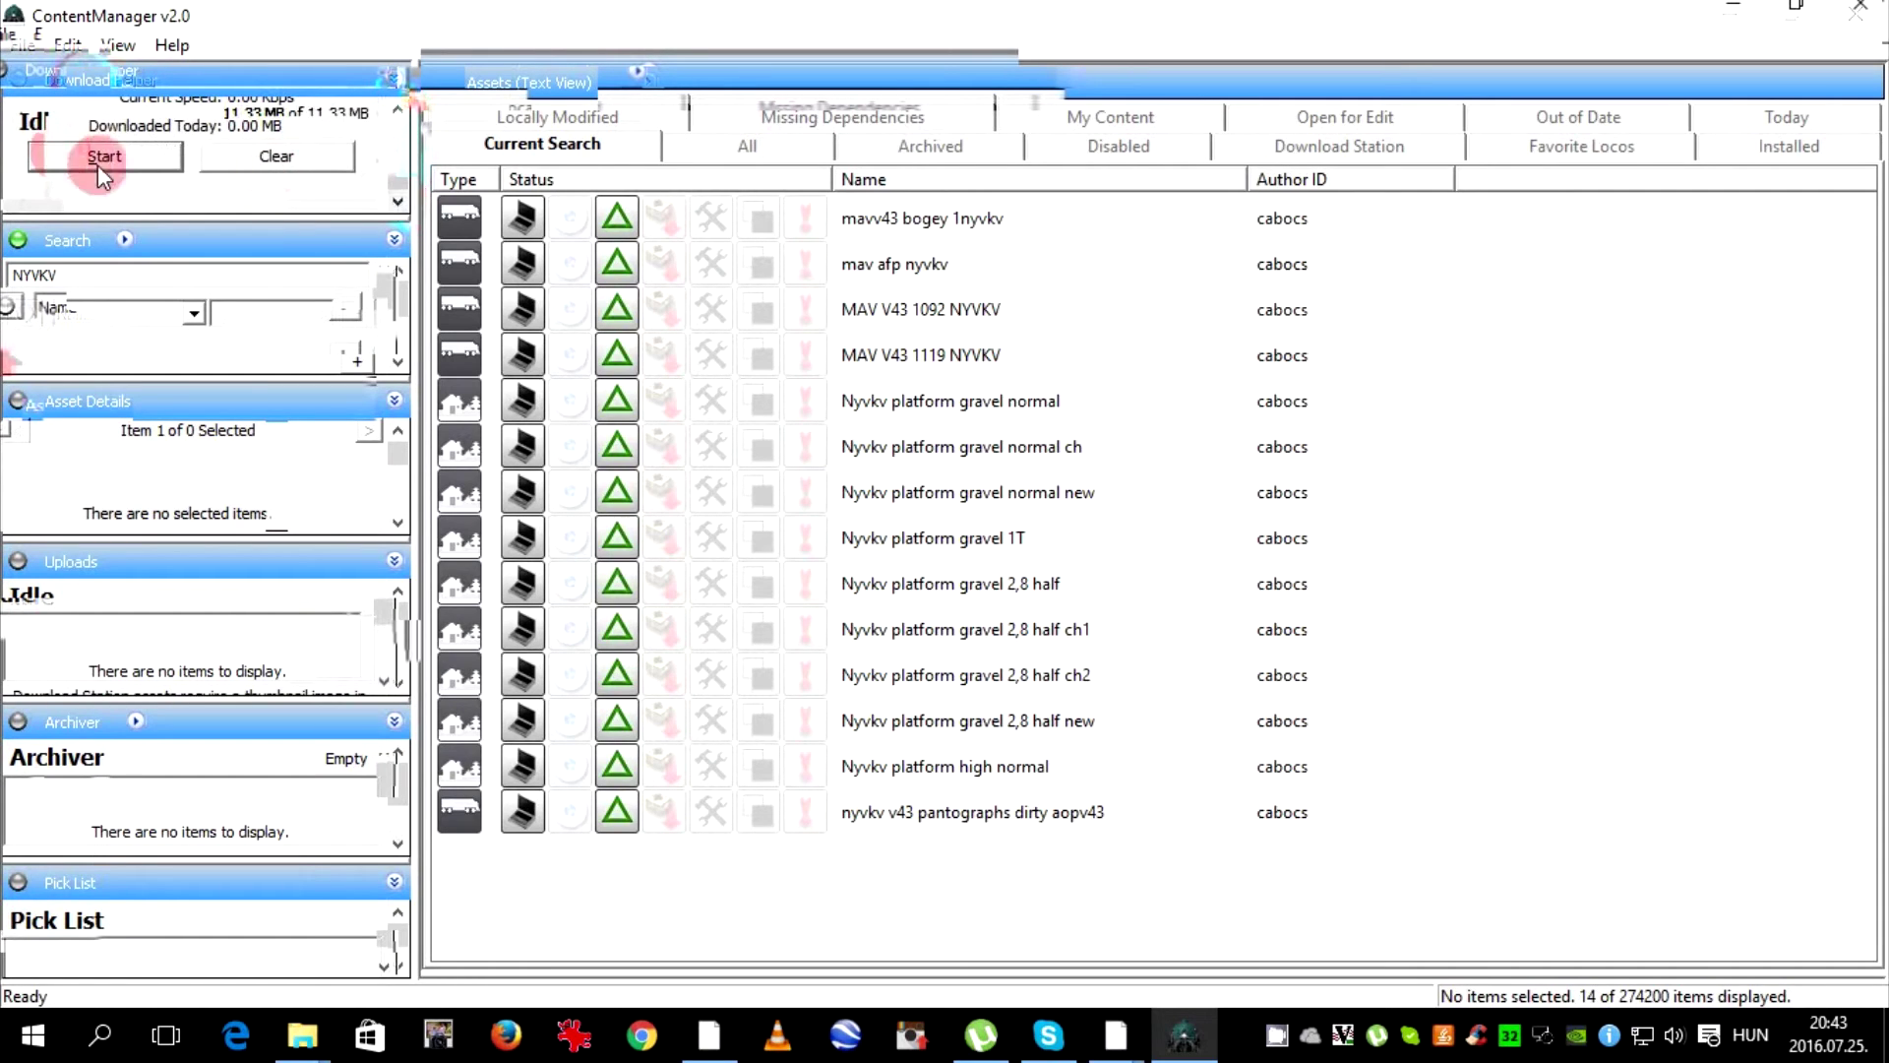
{"action": "left_click", "coordinate": [398, 107]}
{"action": "left_click", "coordinate": [398, 107]}
{"action": "left_click", "coordinate": [398, 106]}
Clear the NYVKV search text and run the empty search to list all assets
{"action": "double_click", "coordinate": [187, 275]}
{"action": "key", "text": "BackSpace"}
{"action": "key", "text": "Return"}
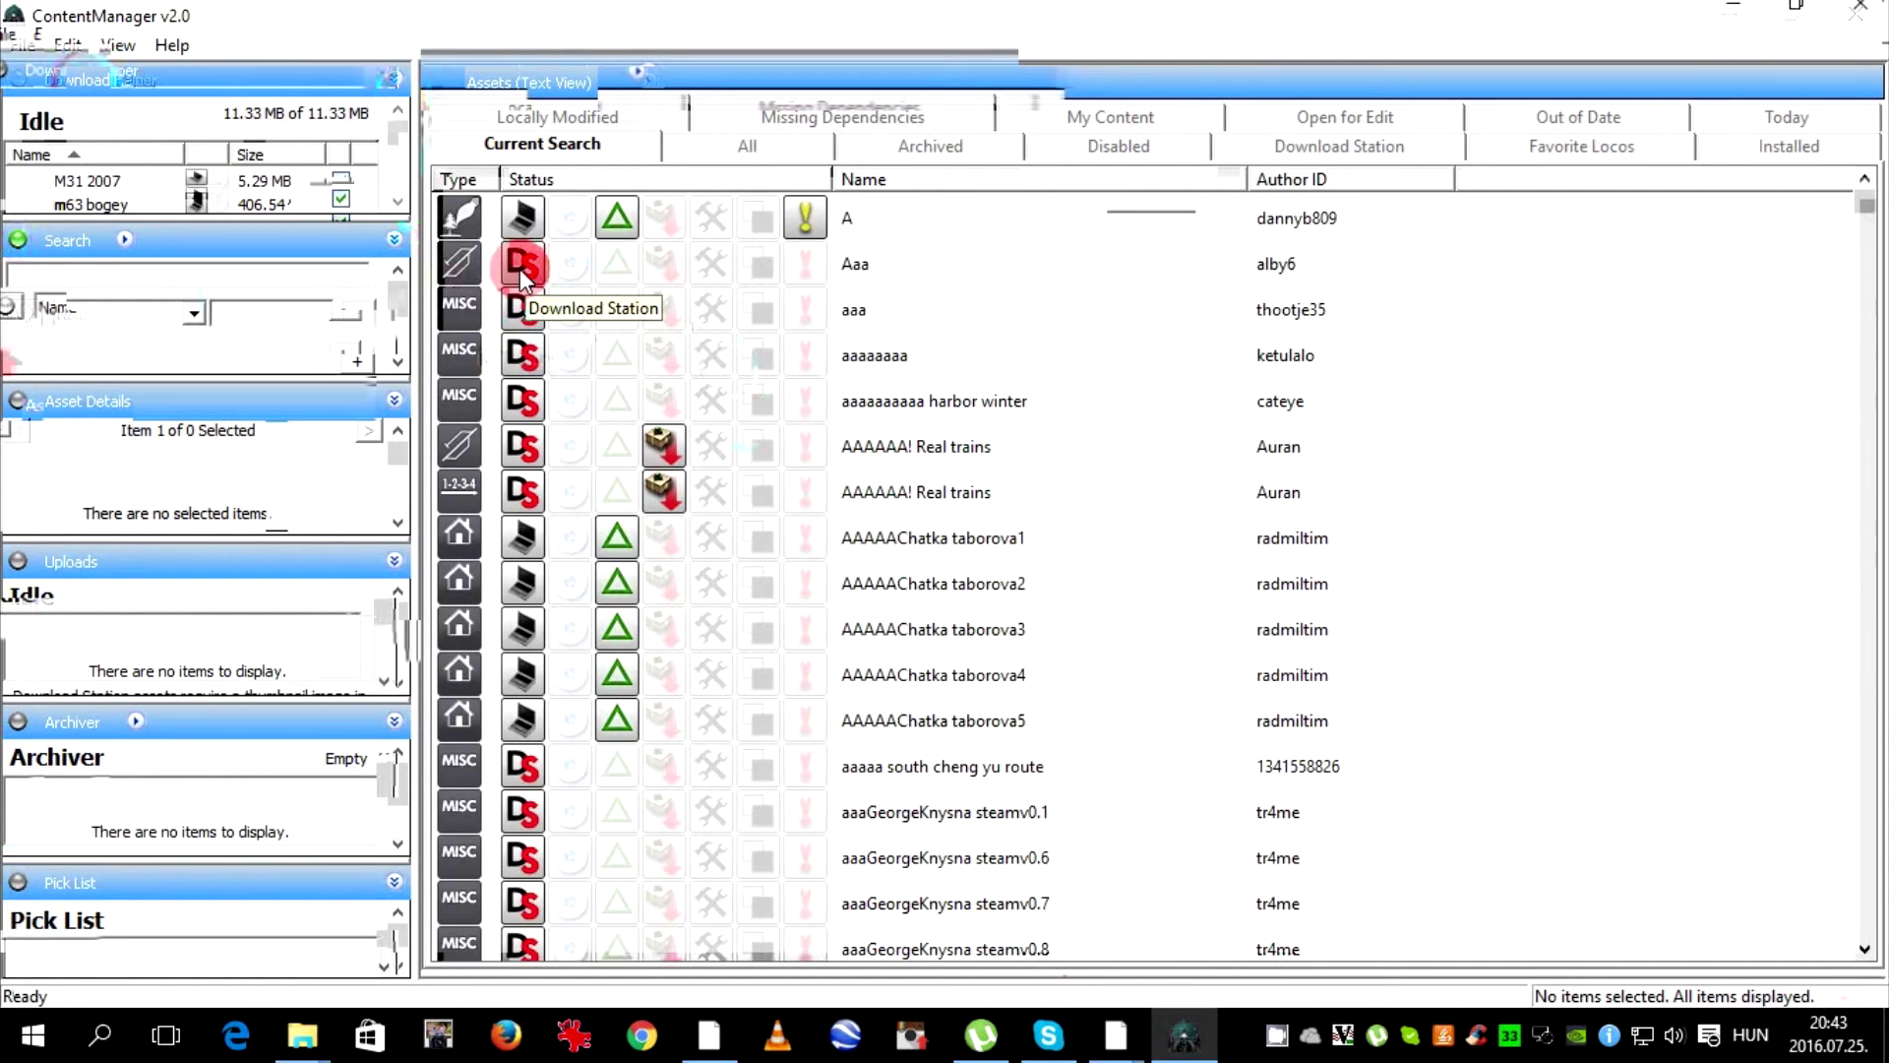
Show the Download option for the Aaa asset and check the Download Helper's queue and controls
{"action": "right_click", "coordinate": [804, 261]}
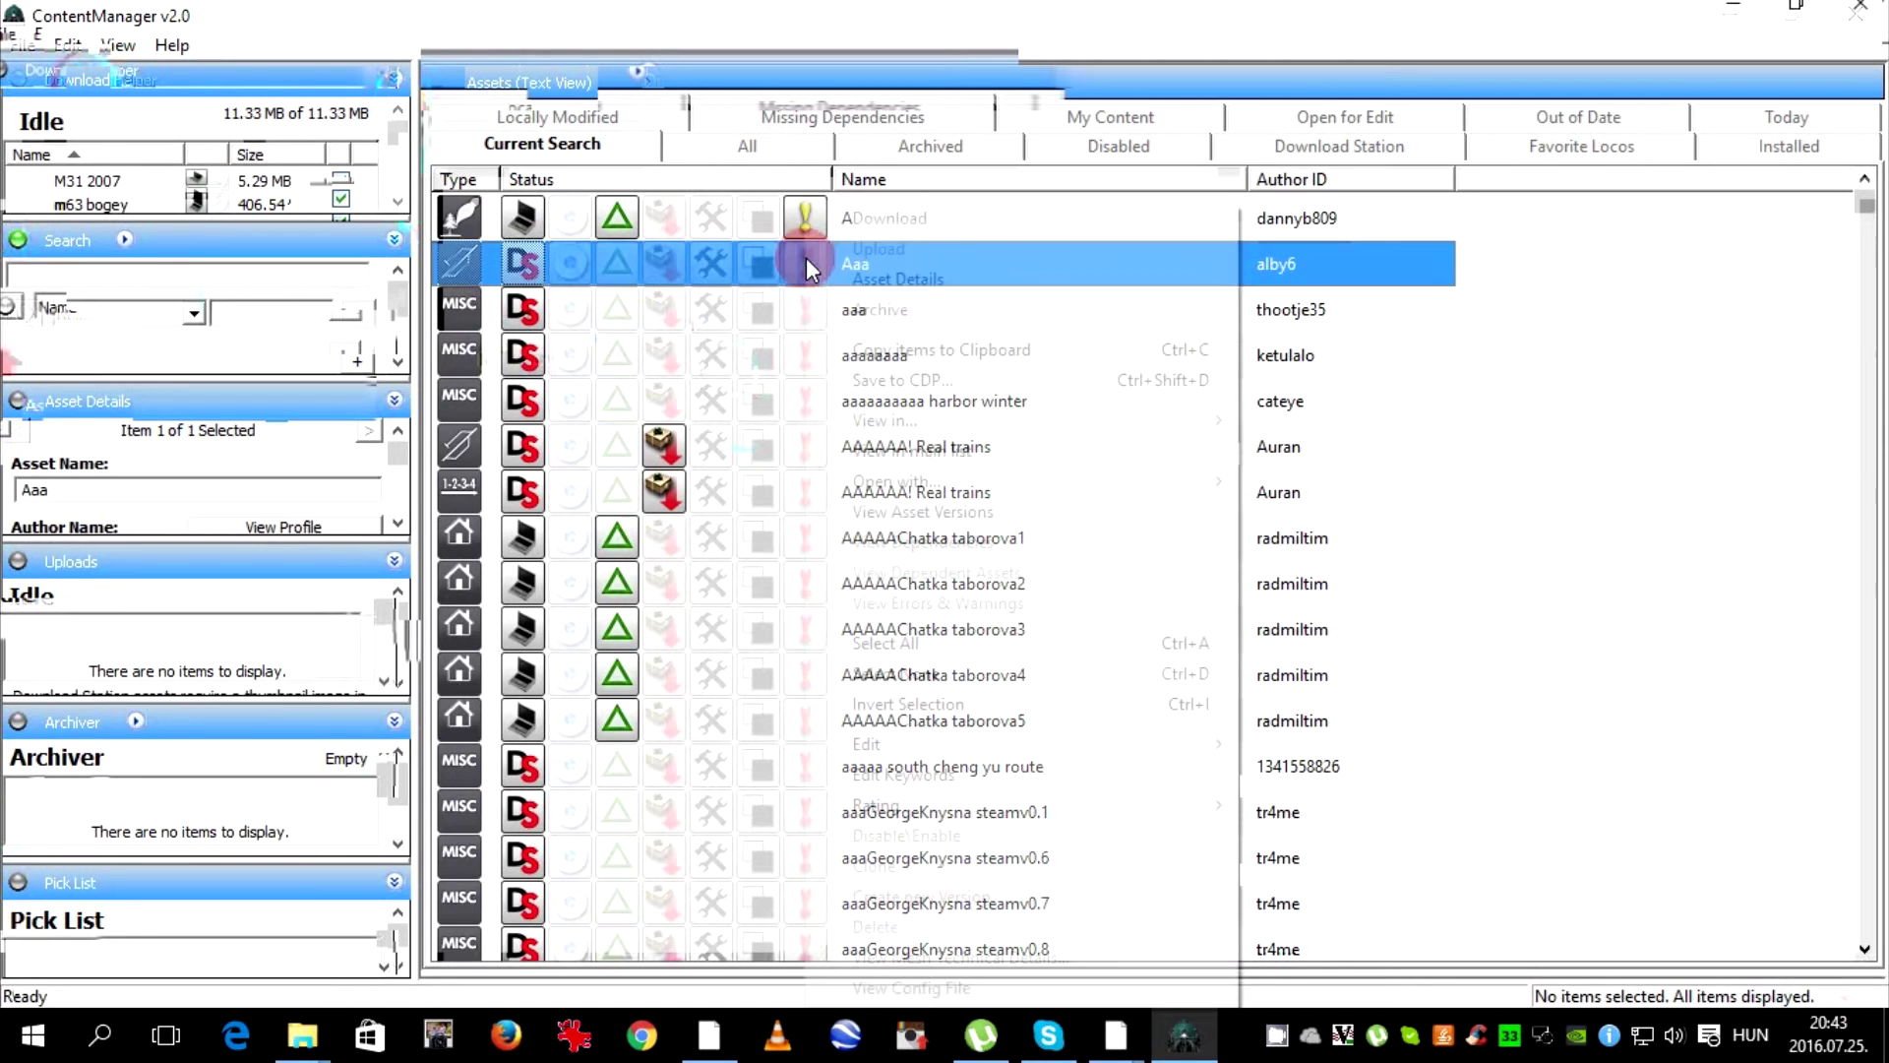
{"action": "left_click", "coordinate": [959, 219]}
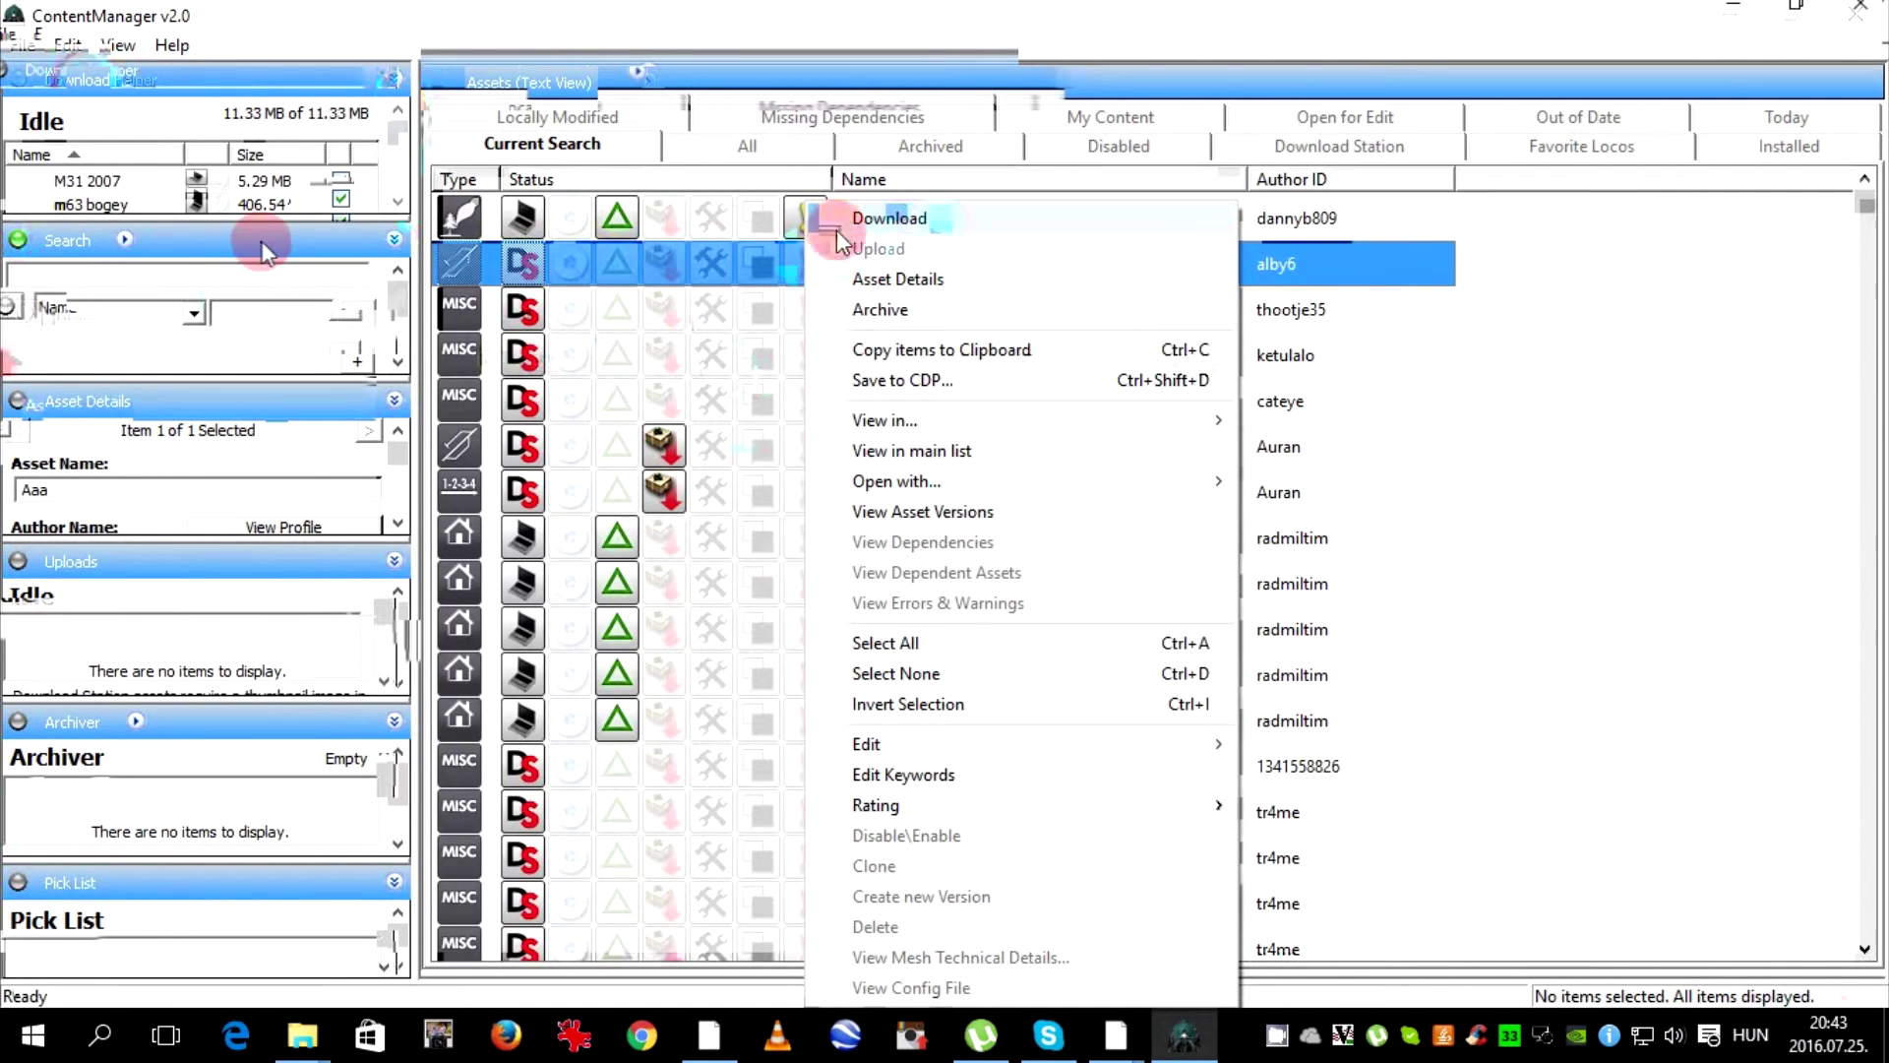
{"action": "left_click", "coordinate": [397, 202]}
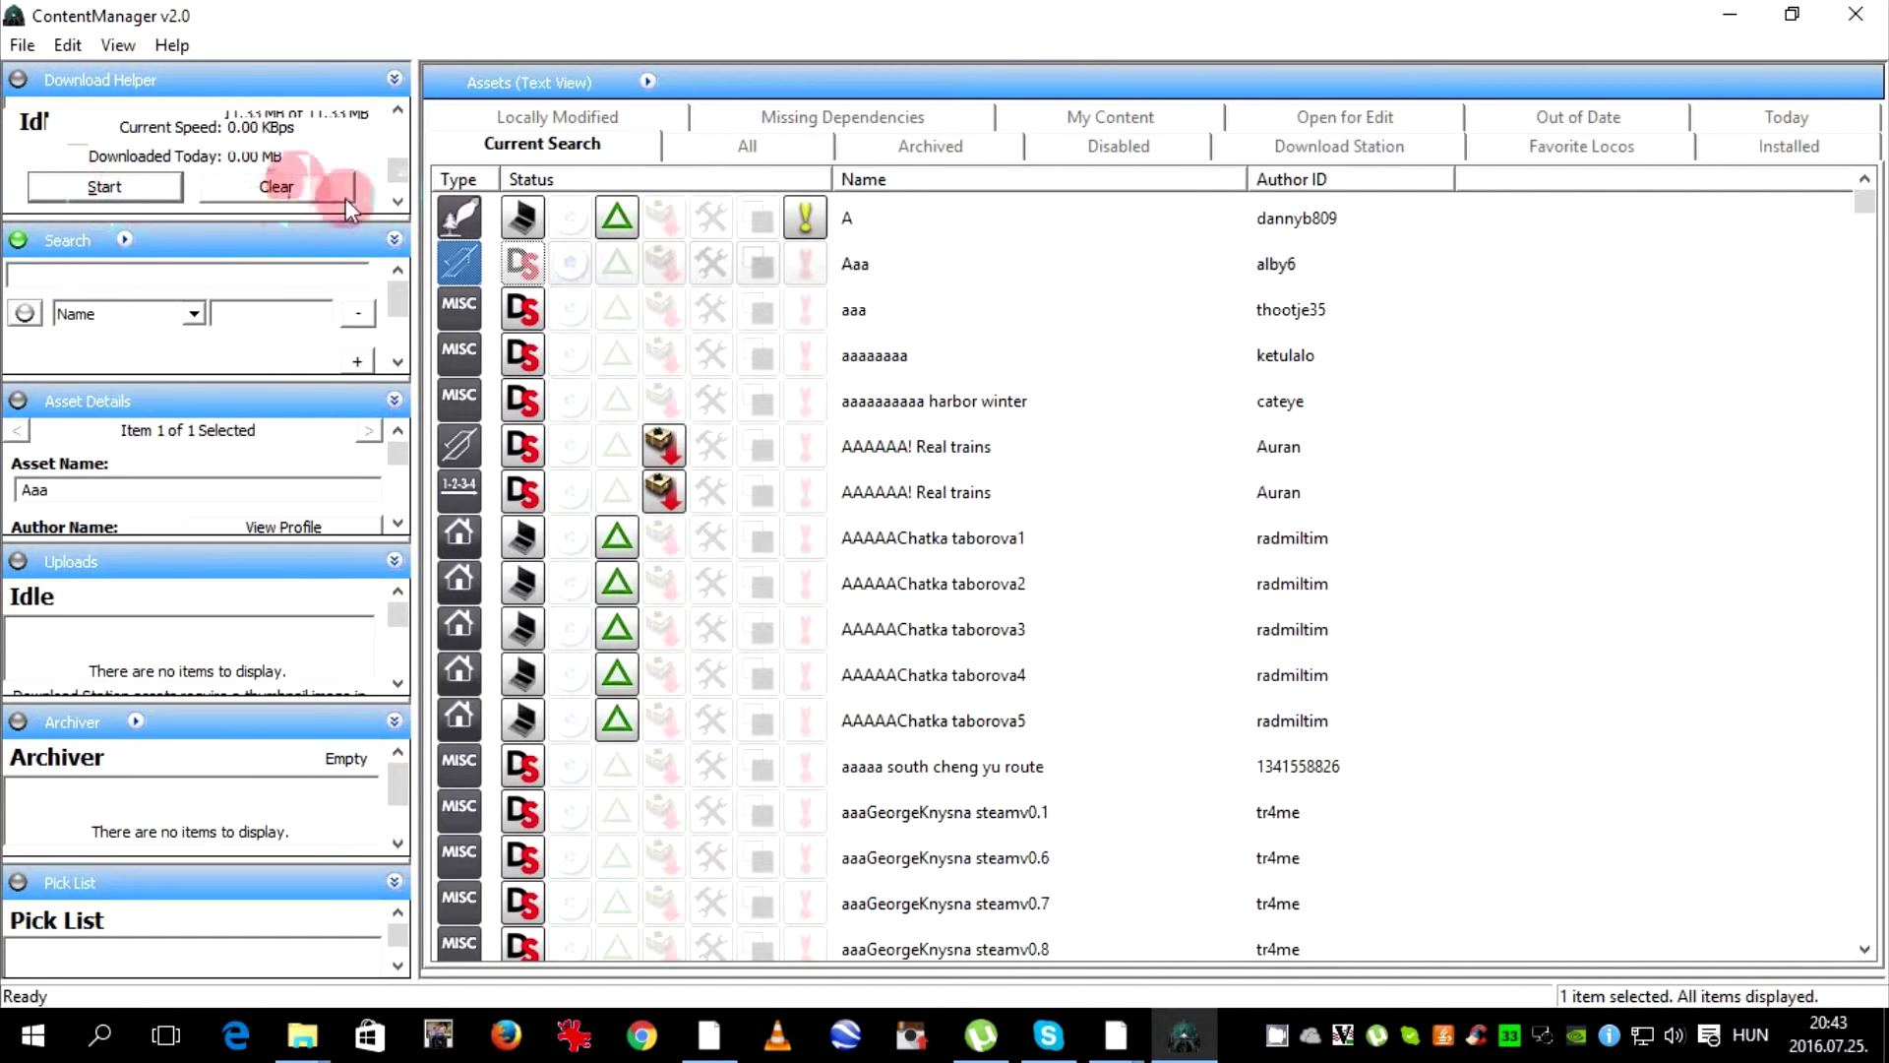
{"action": "left_click", "coordinate": [403, 140]}
{"action": "mouse_move", "coordinate": [404, 141]}
{"action": "left_mouse_down"}
{"action": "mouse_move", "coordinate": [389, 156]}
{"action": "mouse_move", "coordinate": [402, 108]}
{"action": "mouse_move", "coordinate": [403, 140]}
{"action": "left_mouse_up"}
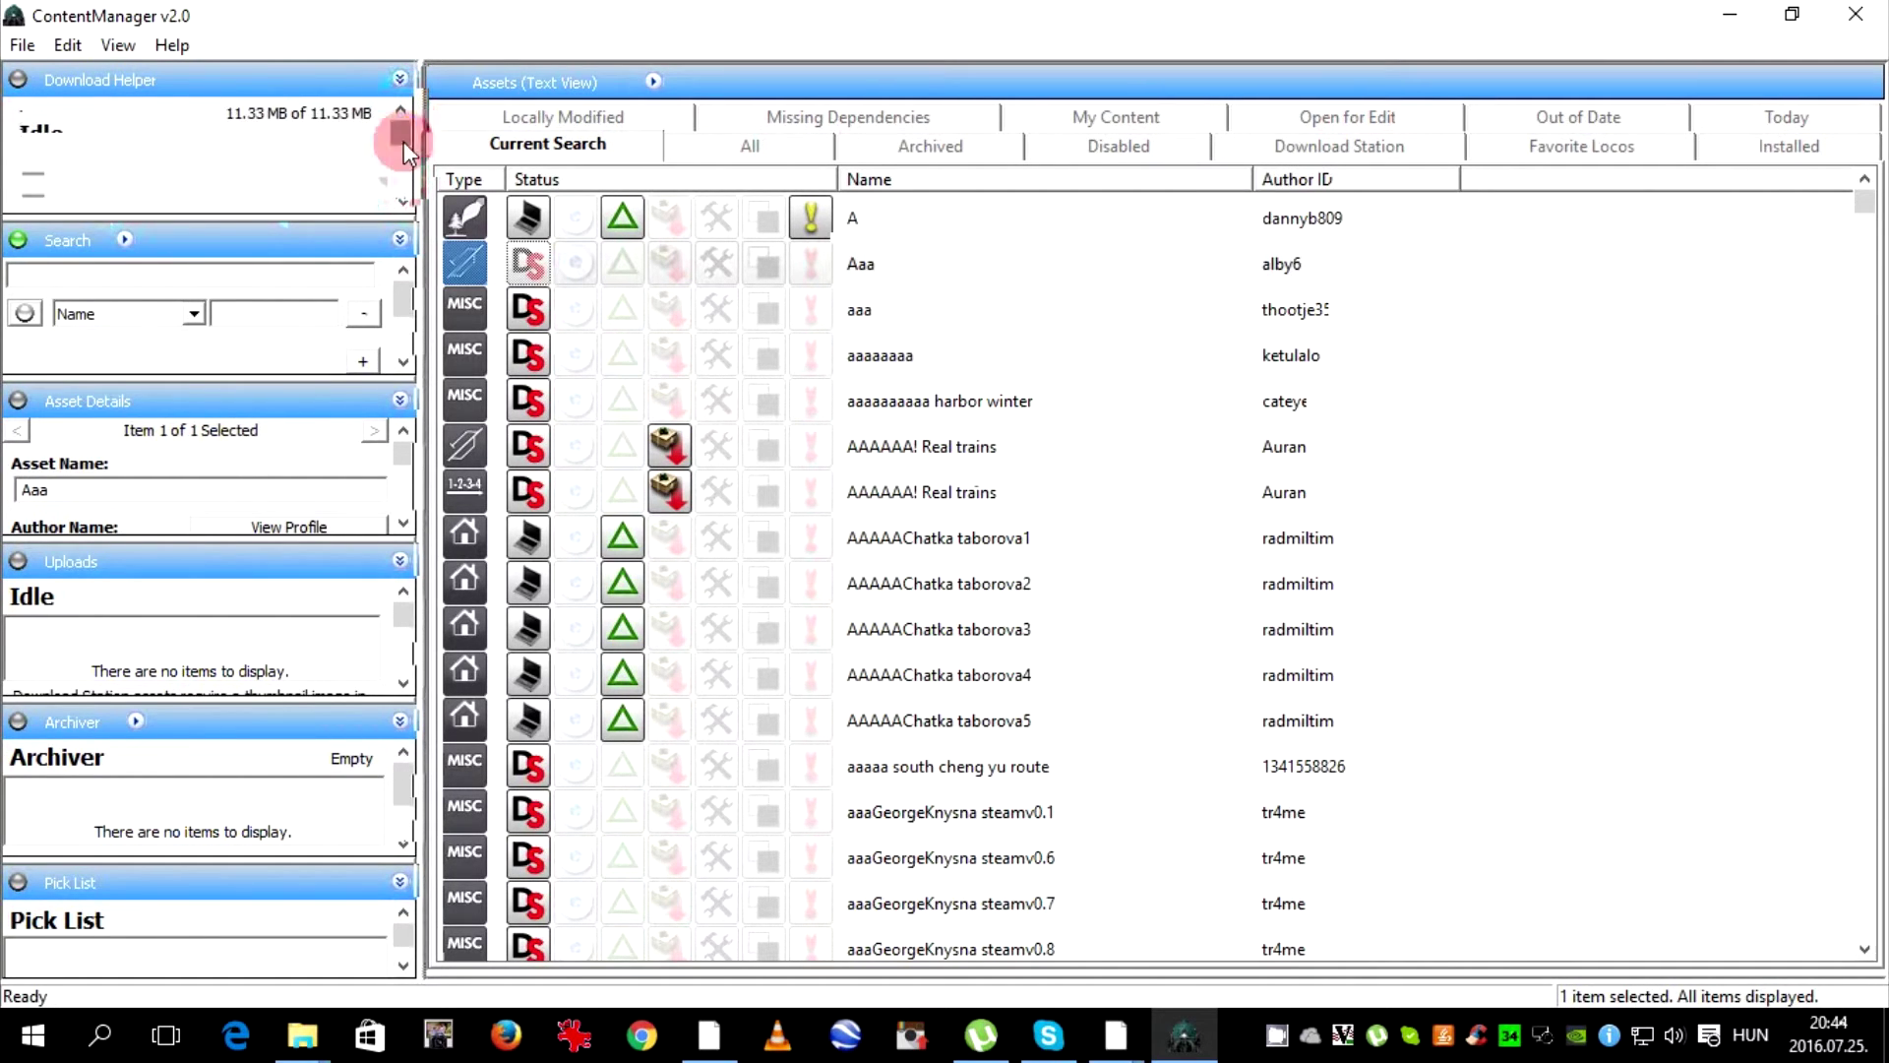
Review the available search filter criteria, keep Name selected, and place the cursor in the search text field
{"action": "left_click", "coordinate": [193, 314]}
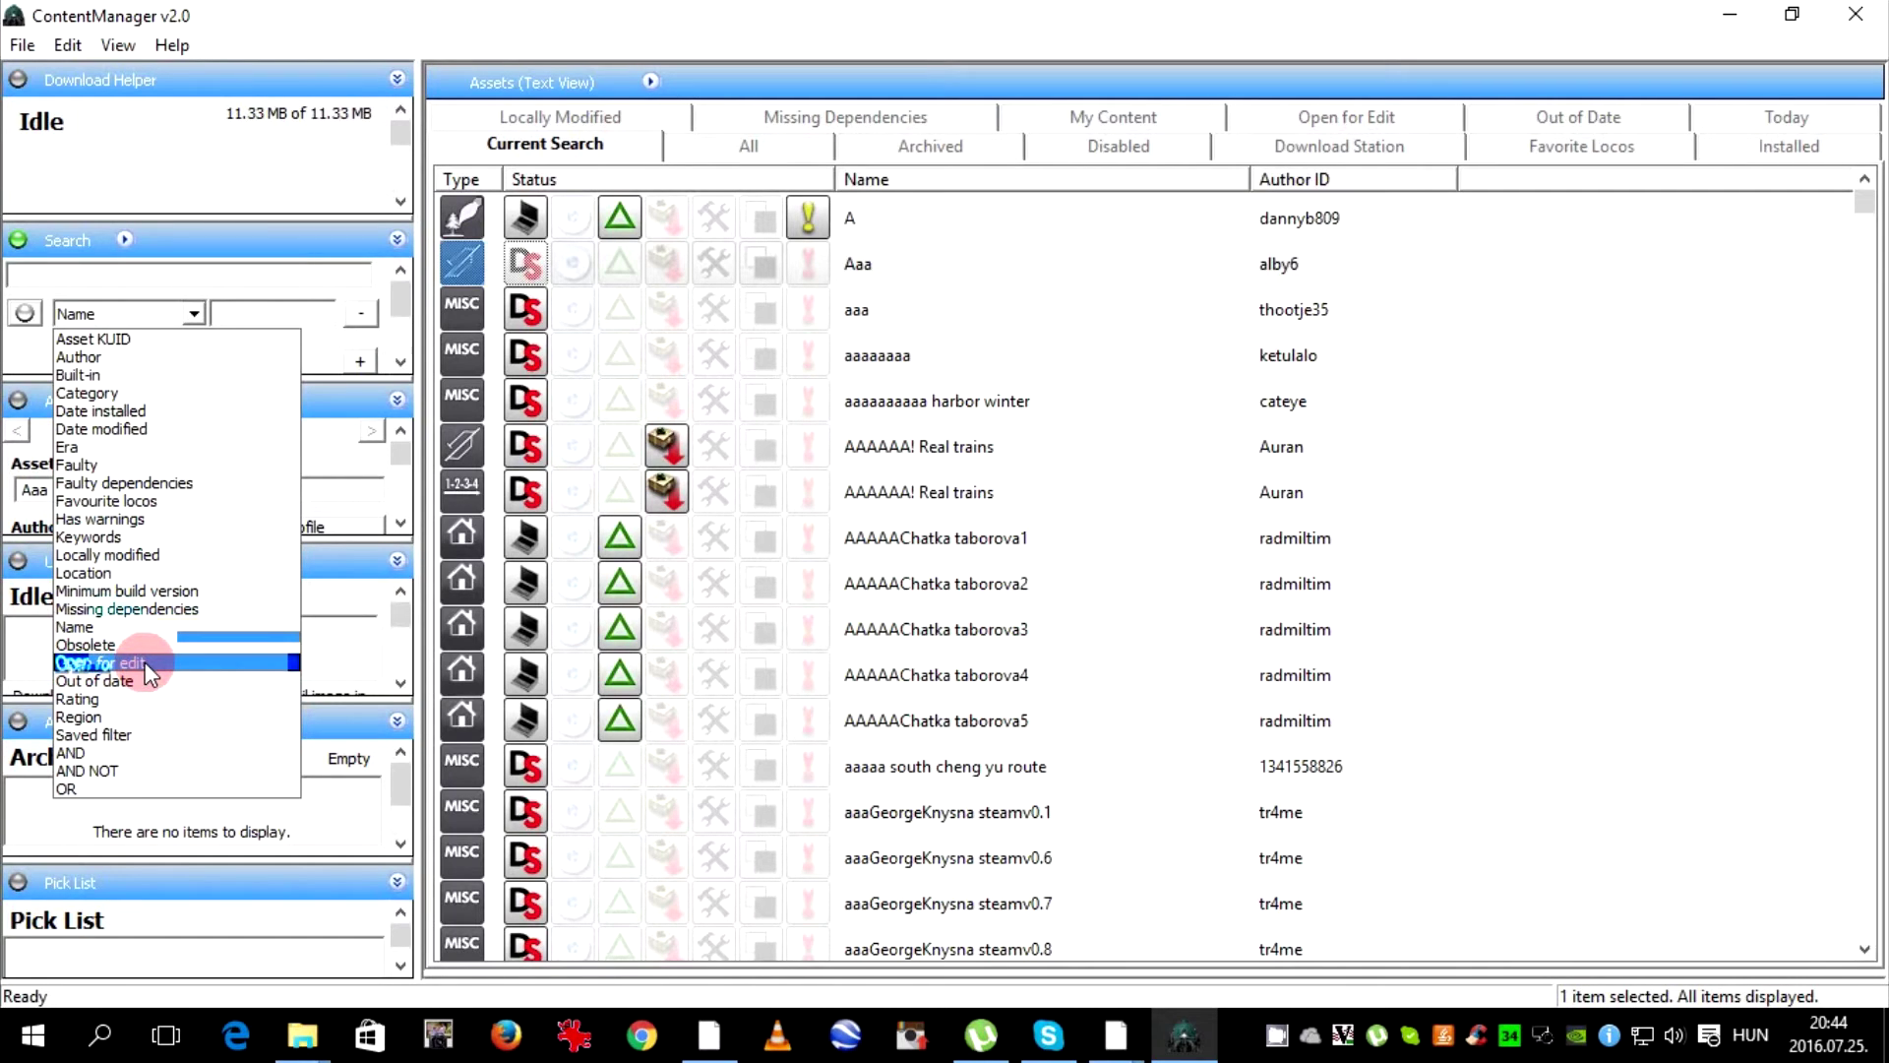
{"action": "left_click", "coordinate": [192, 313]}
{"action": "left_click", "coordinate": [157, 263]}
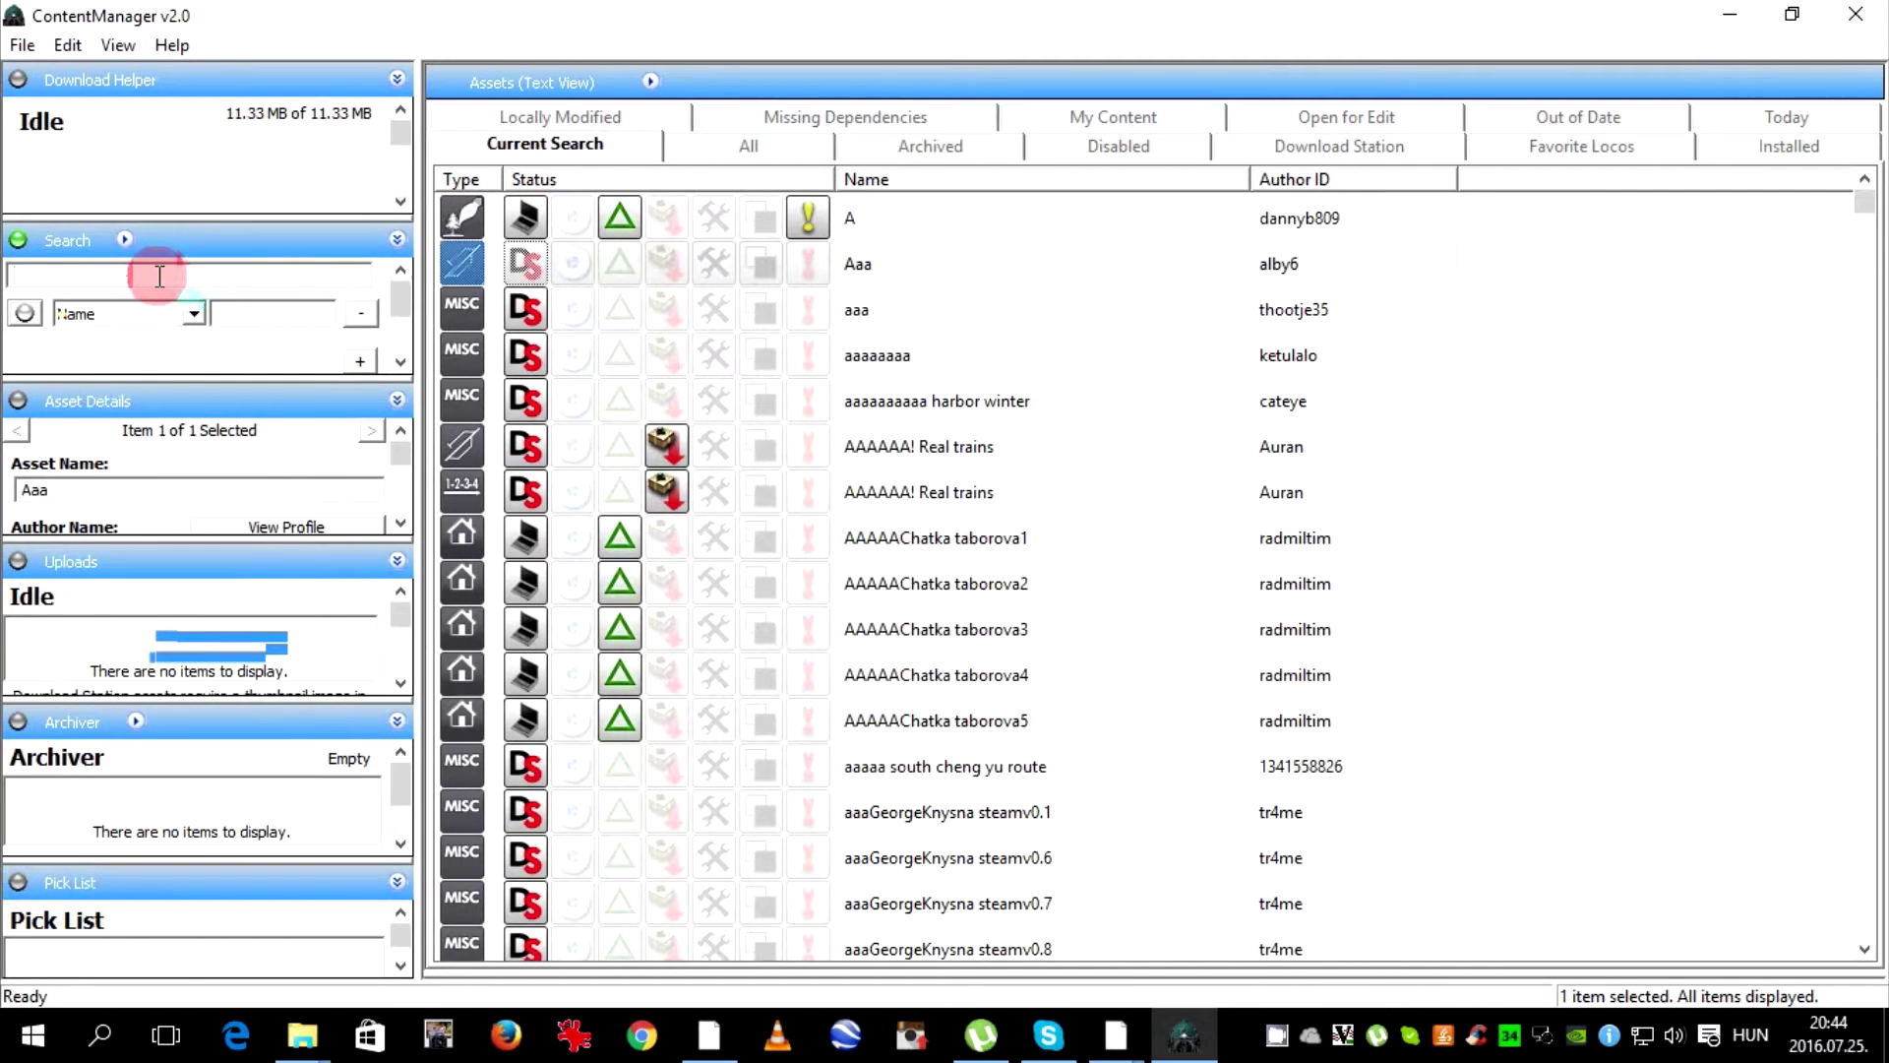
Select the first AAAAAA! Real trains asset and examine its author, thumbnail and description in the asset details
{"action": "left_click", "coordinate": [78, 413]}
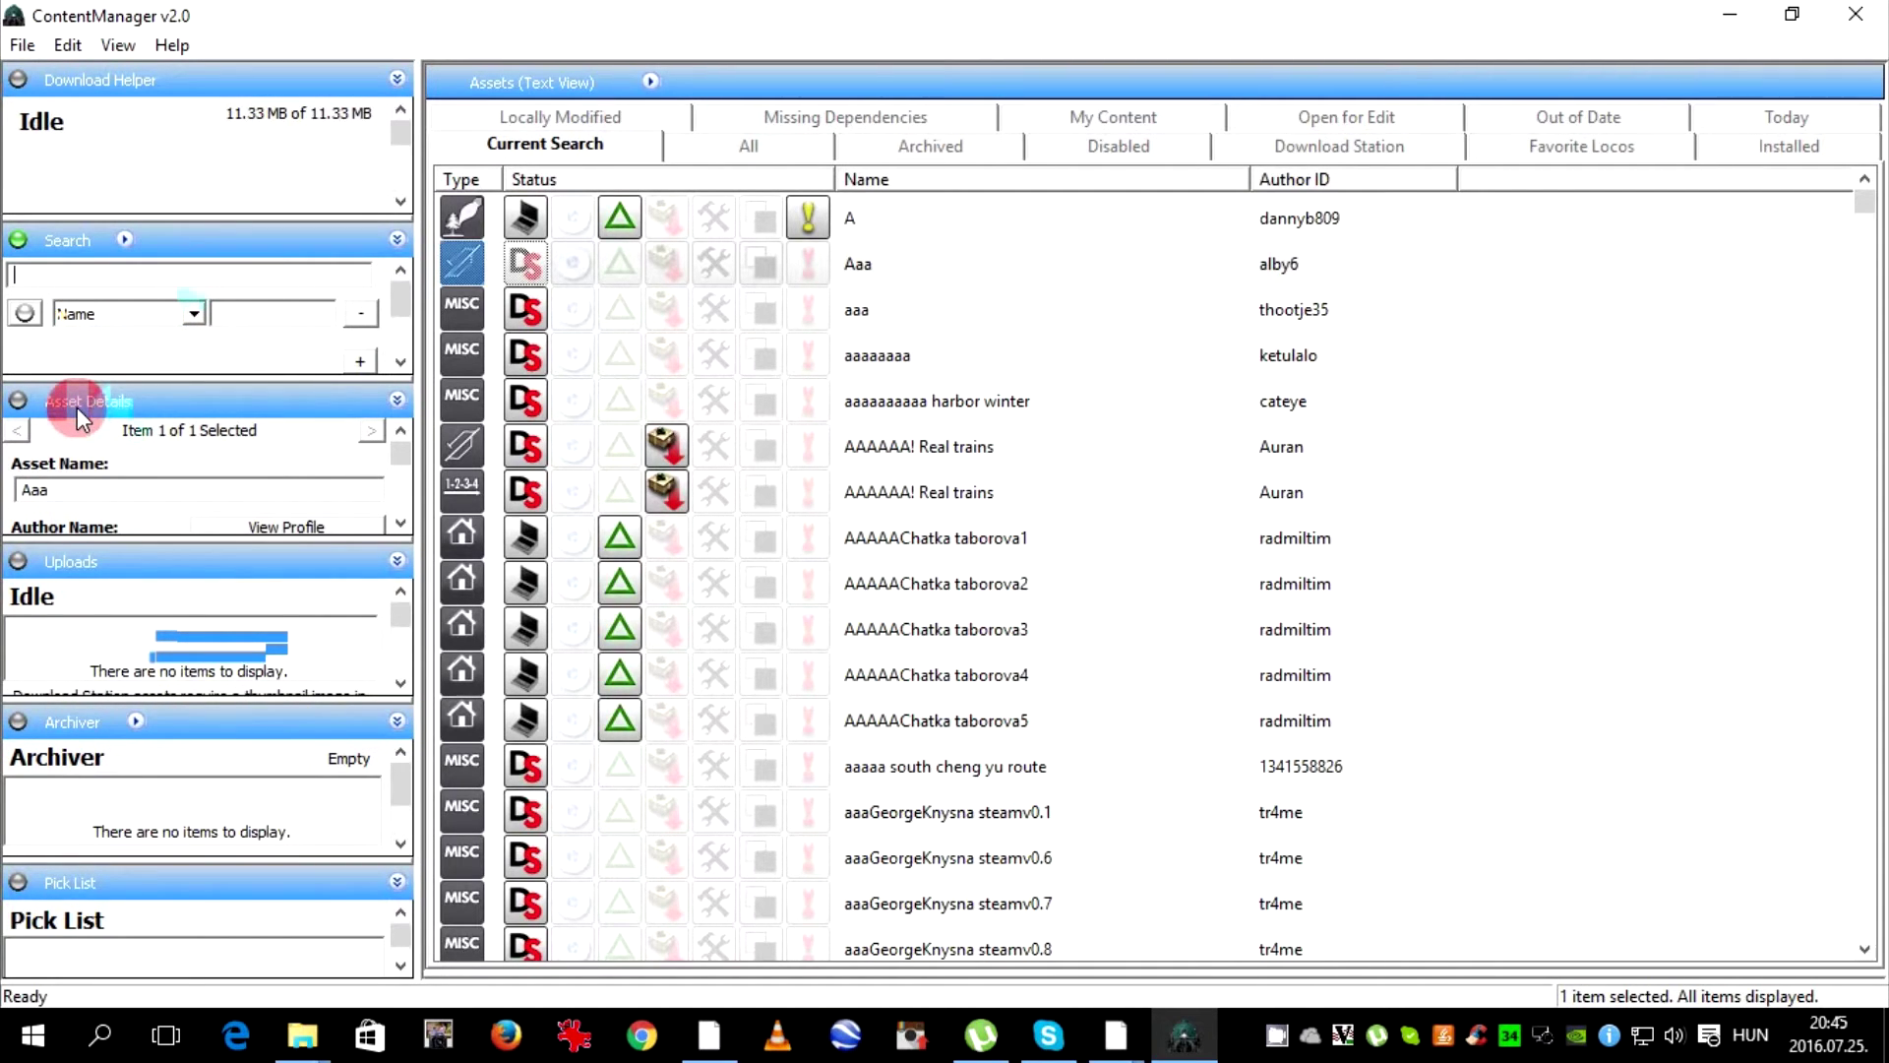
{"action": "left_click", "coordinate": [324, 386]}
{"action": "left_click", "coordinate": [801, 438]}
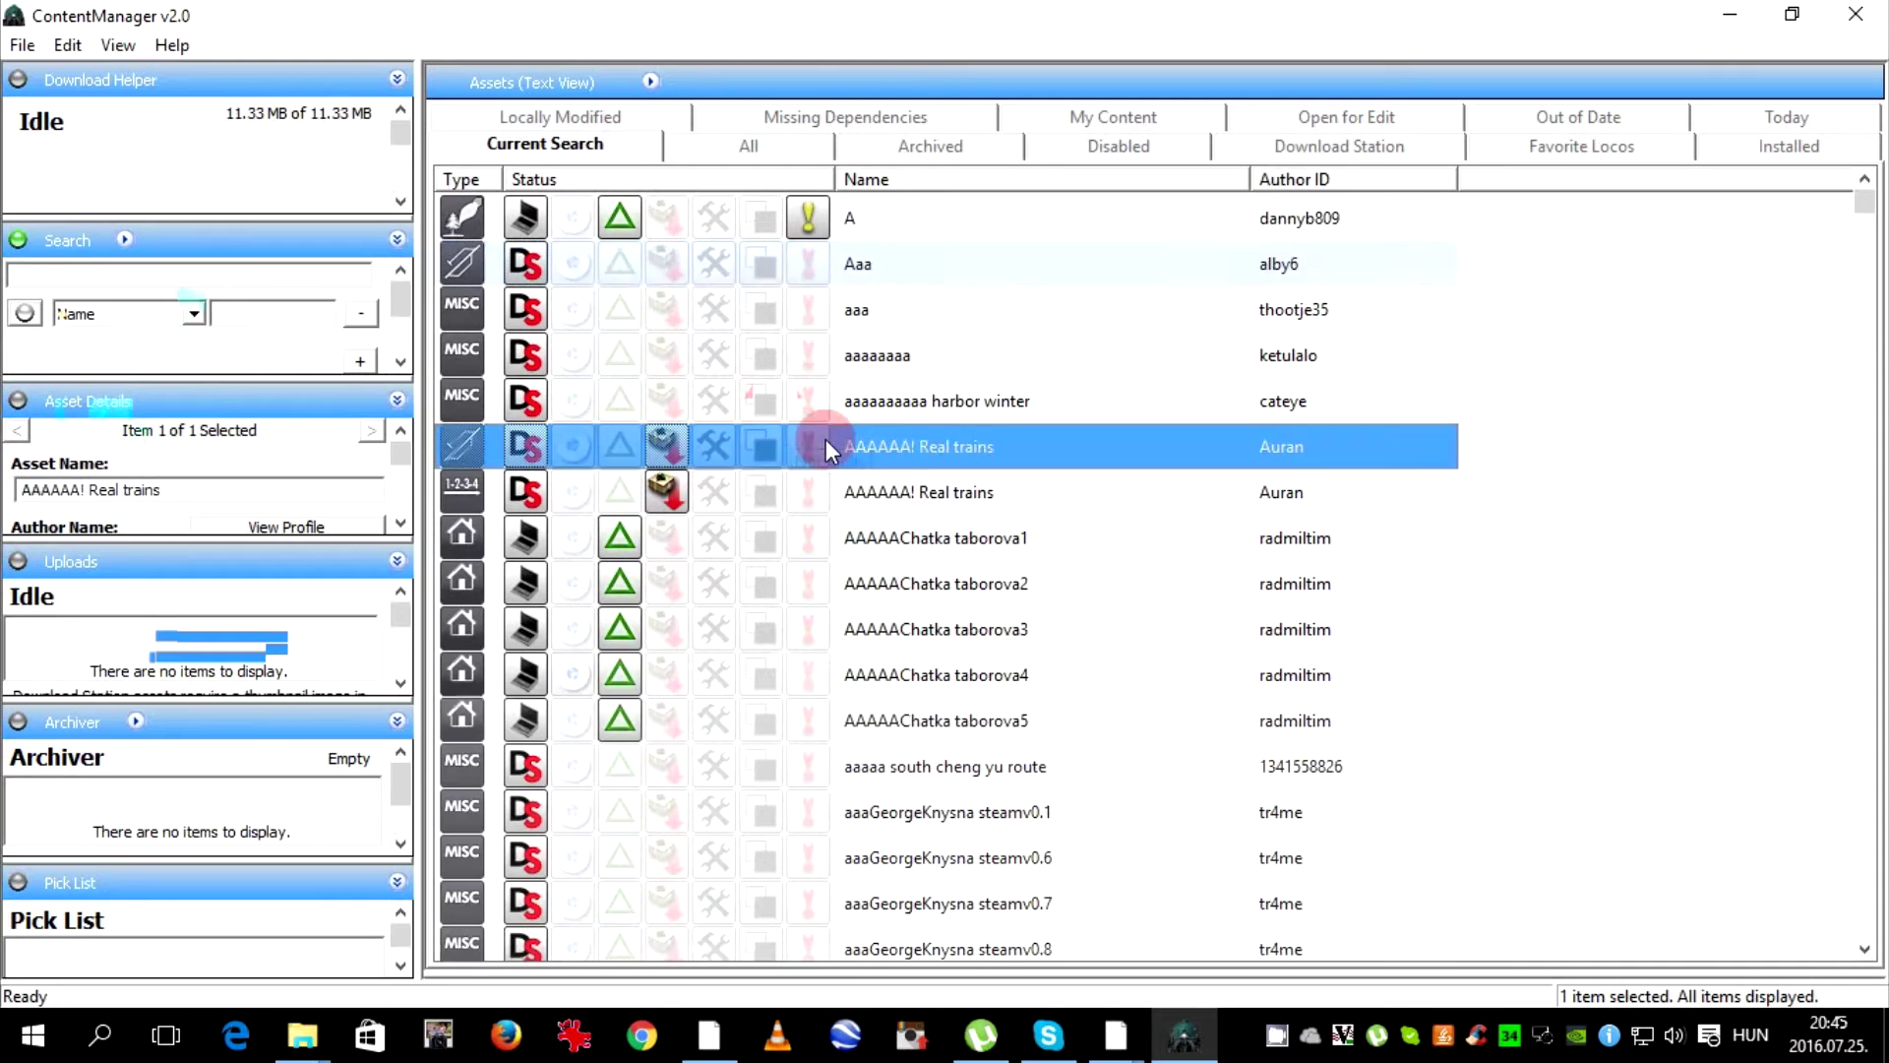
{"action": "left_click", "coordinate": [401, 425]}
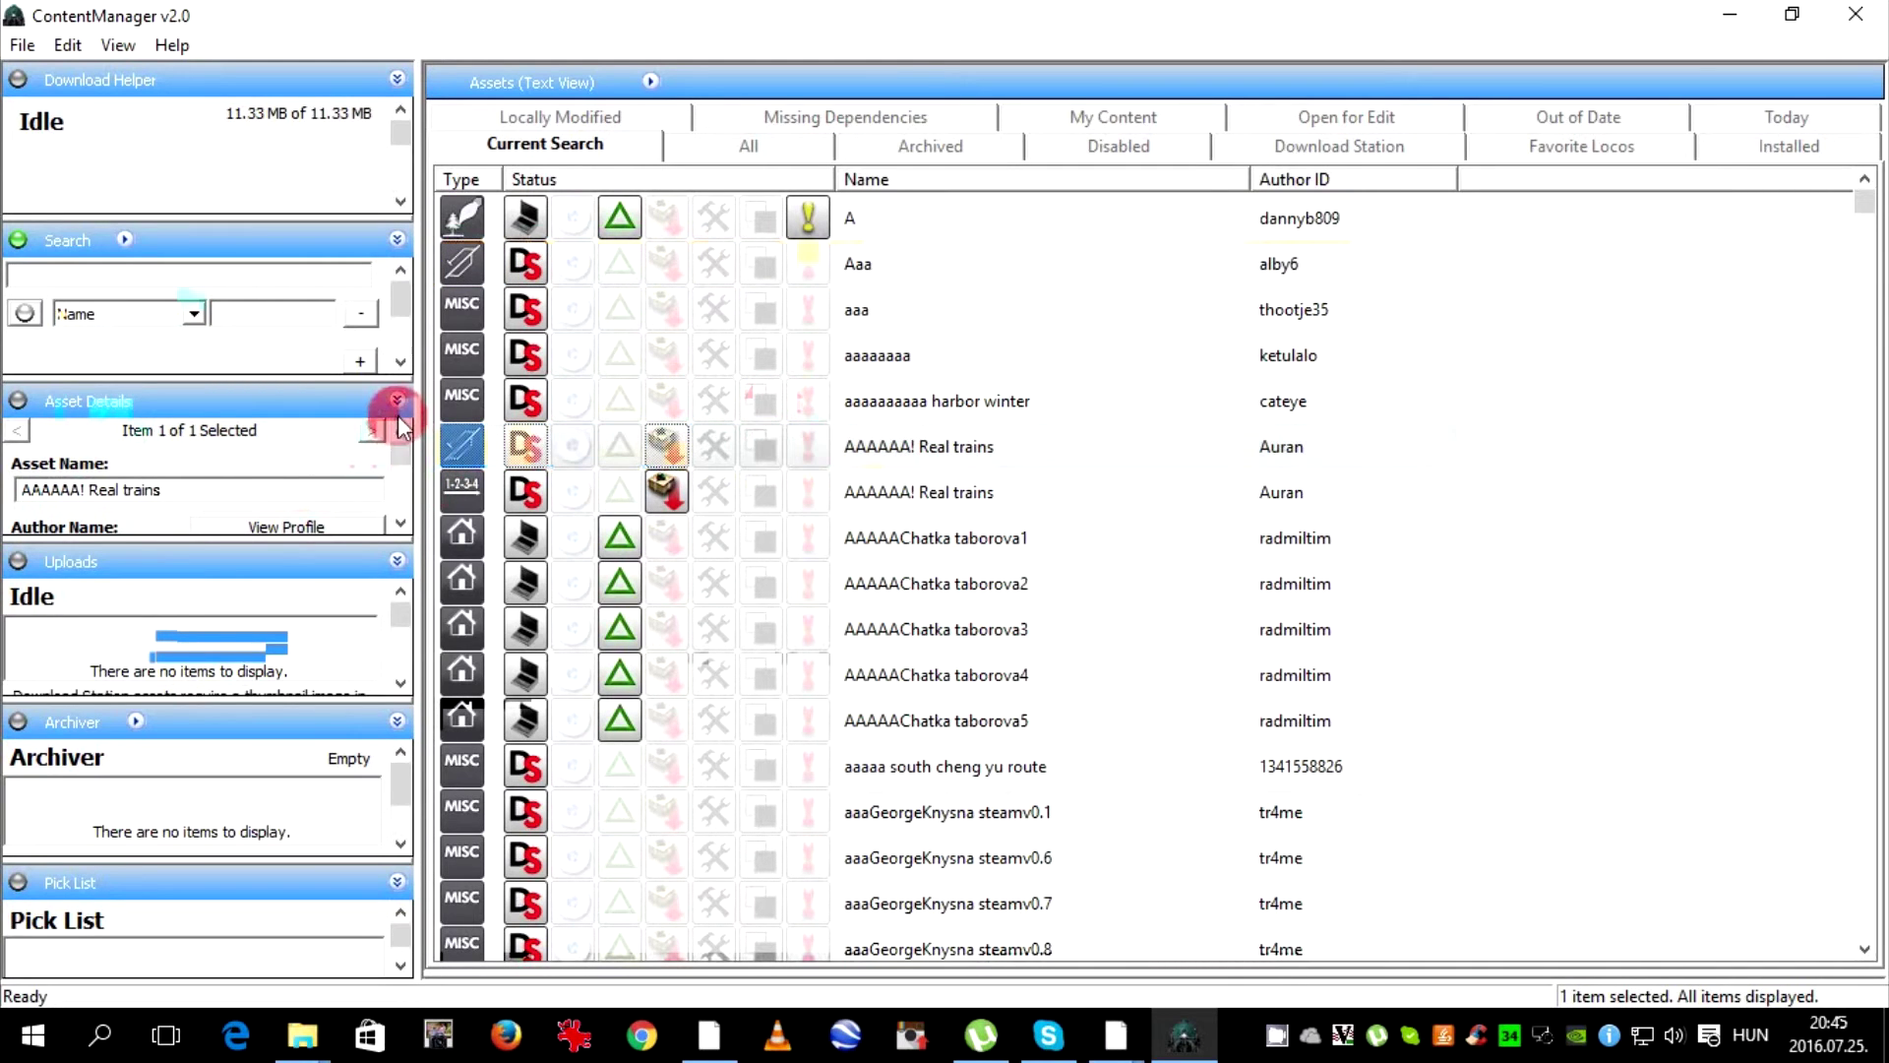
{"action": "left_click", "coordinate": [398, 514]}
{"action": "left_click", "coordinate": [397, 514]}
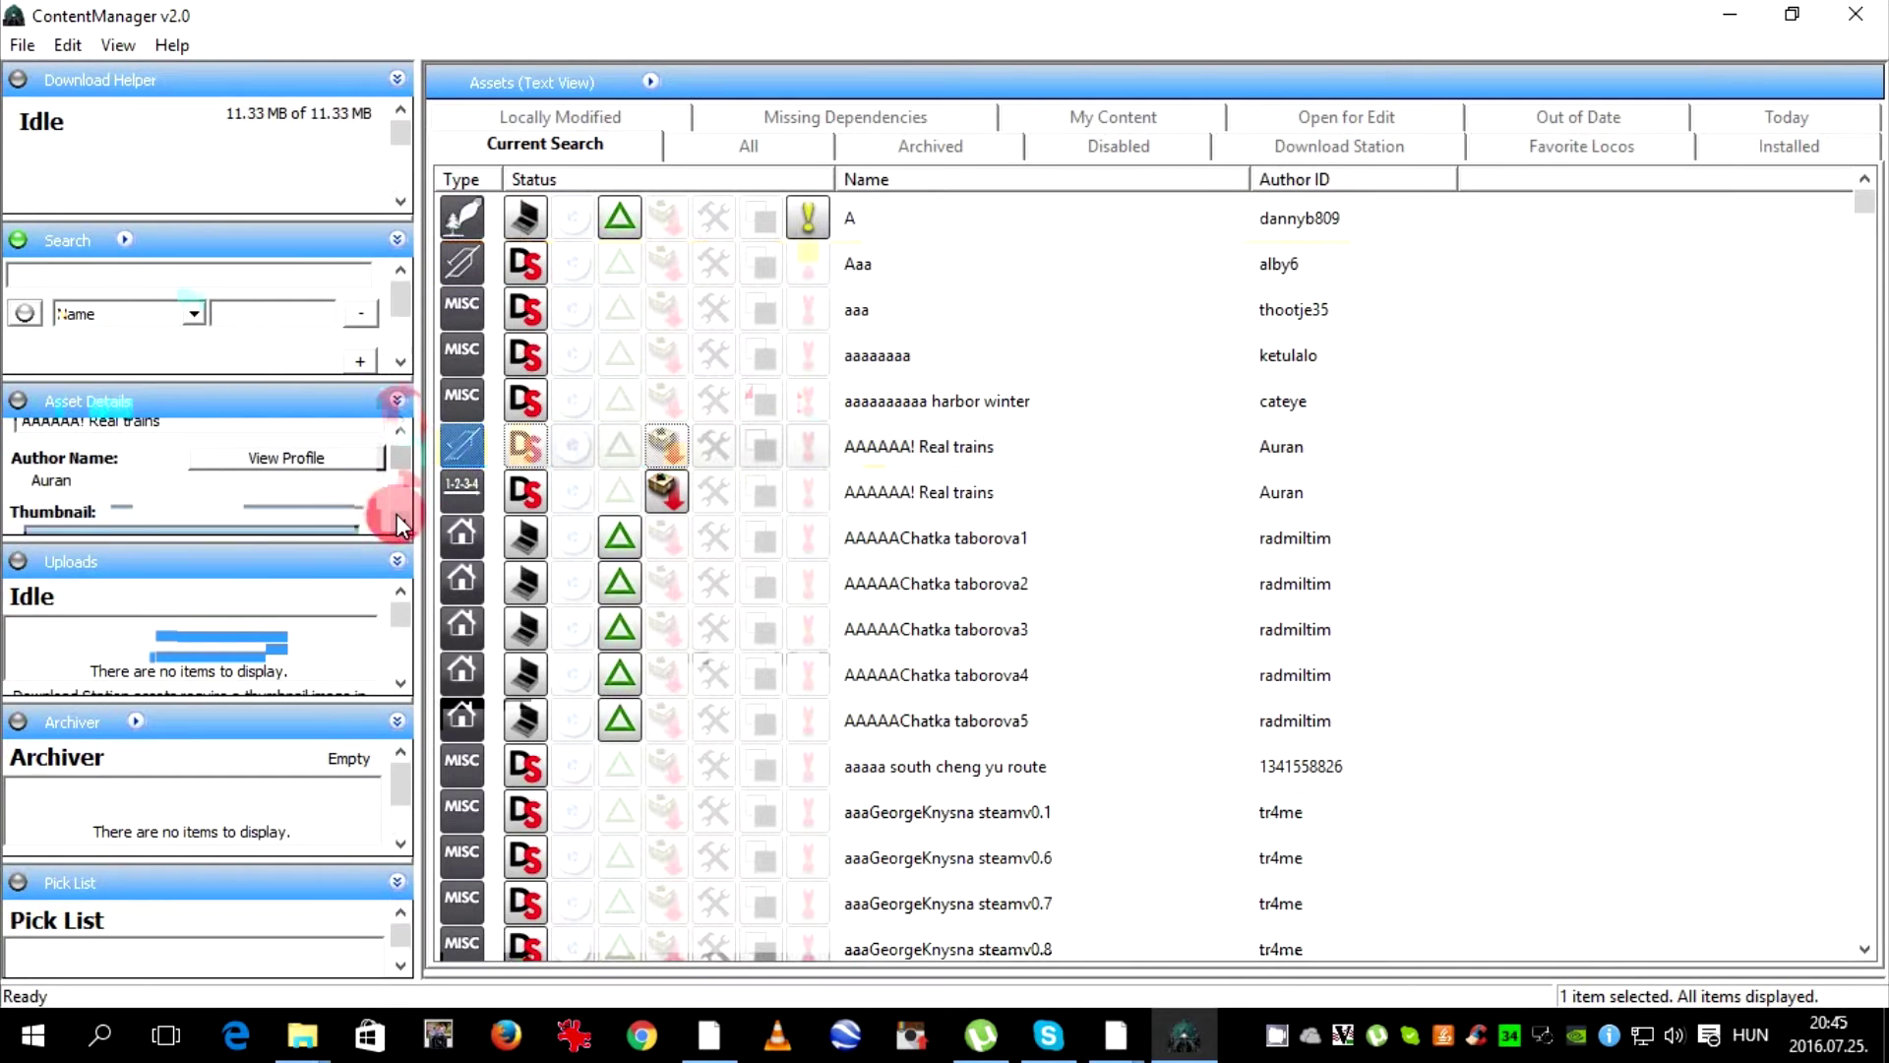
{"action": "left_click", "coordinate": [399, 512]}
{"action": "left_click", "coordinate": [398, 510]}
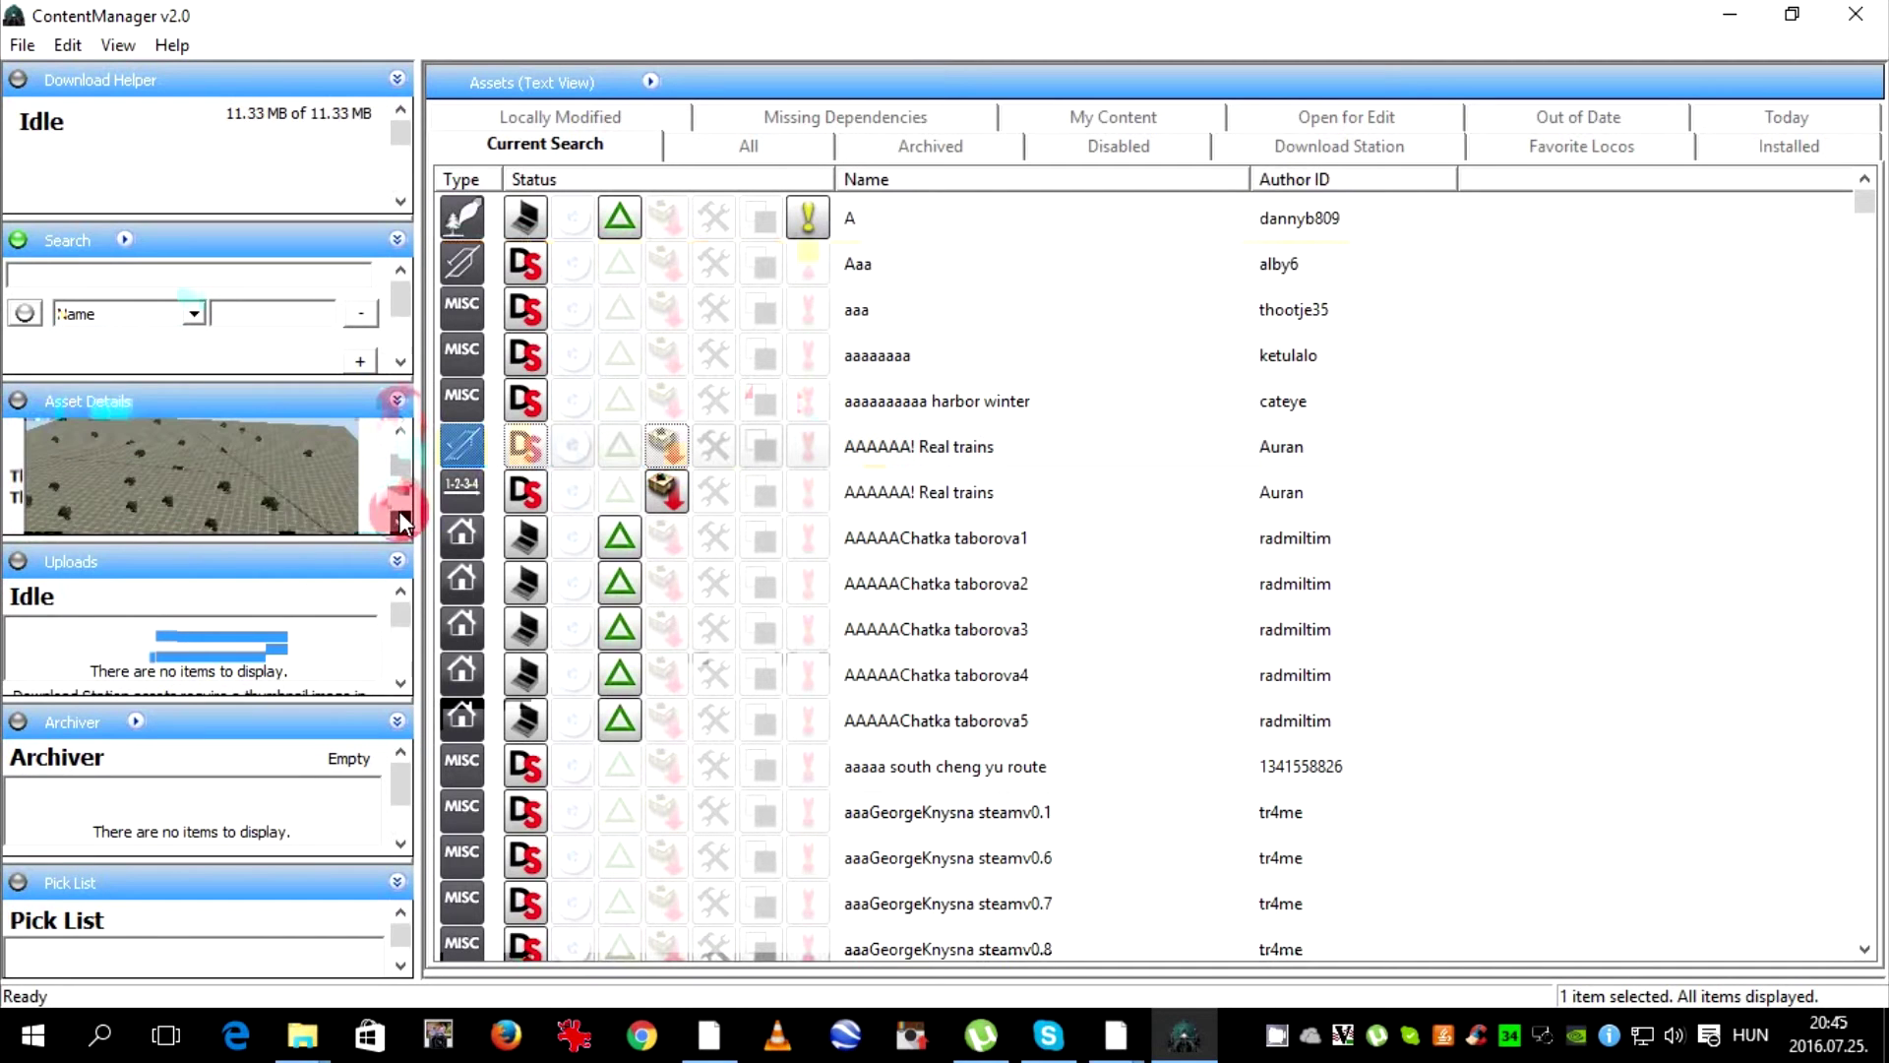
{"action": "left_click", "coordinate": [401, 524]}
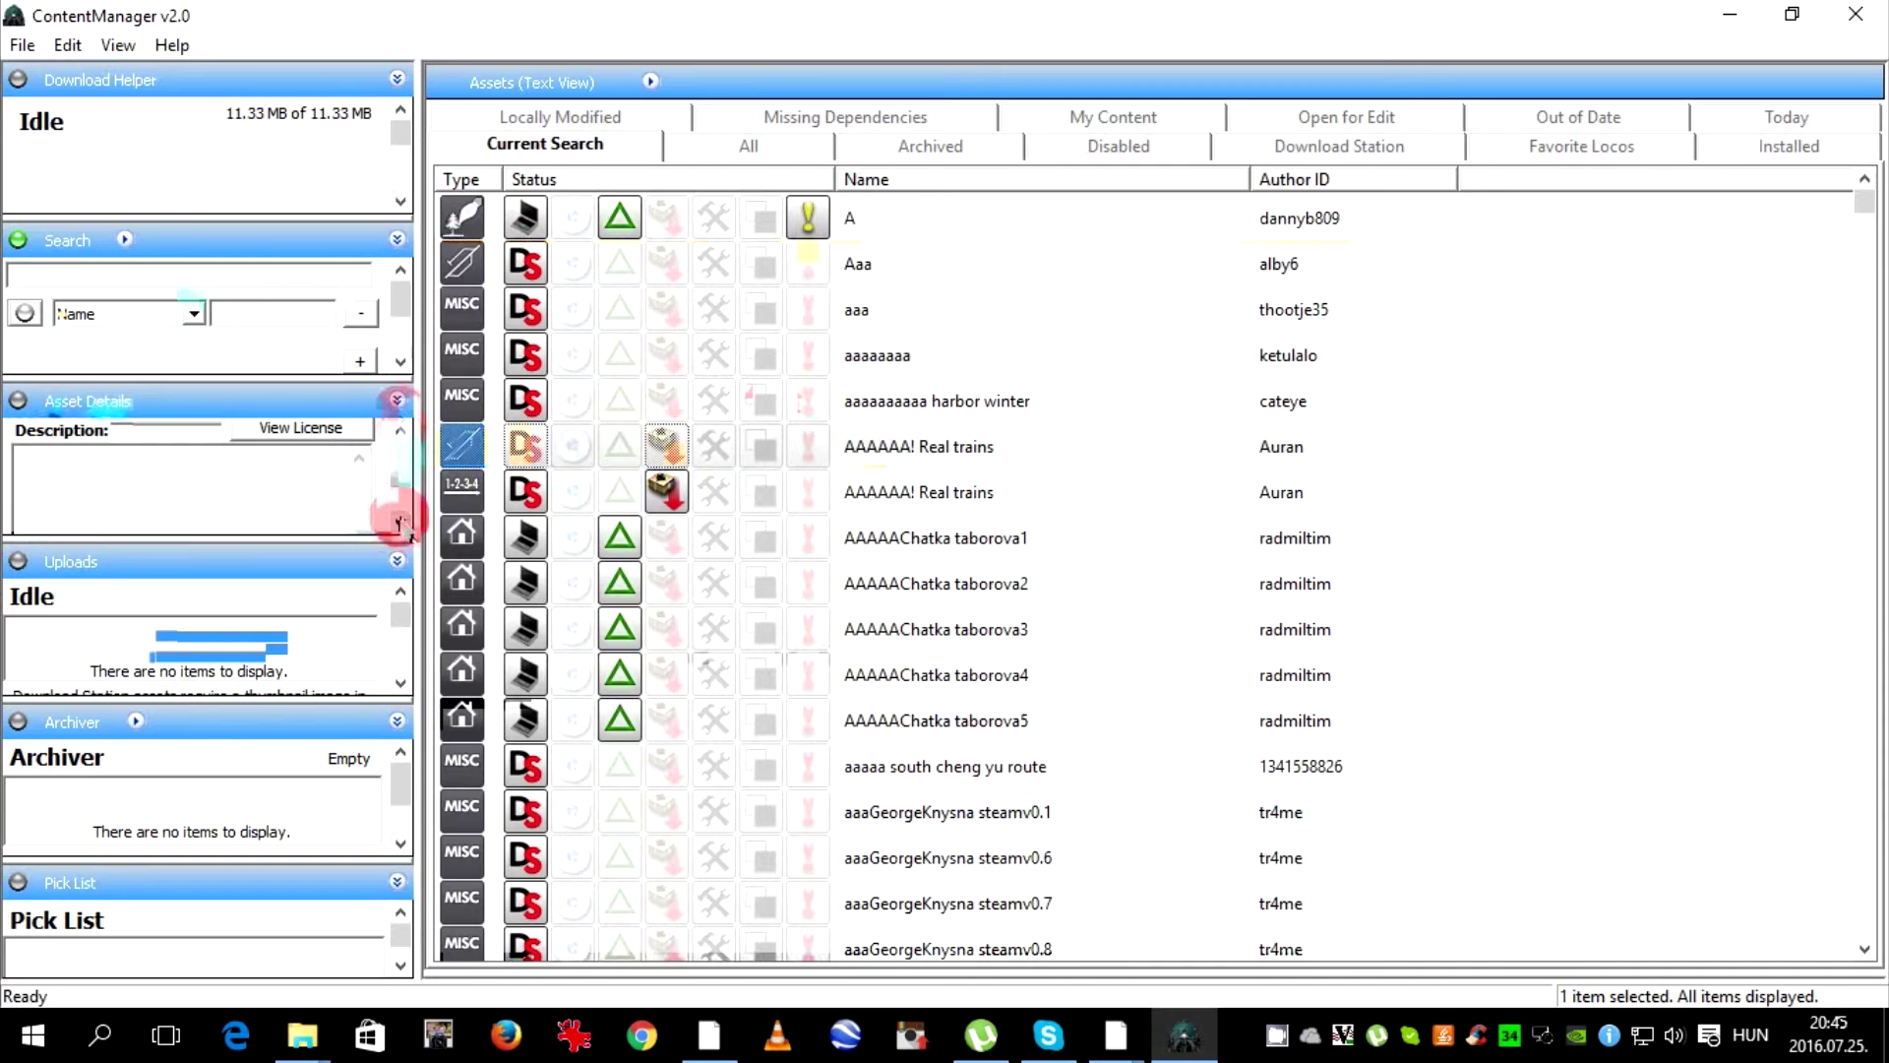
{"action": "left_click", "coordinate": [399, 523]}
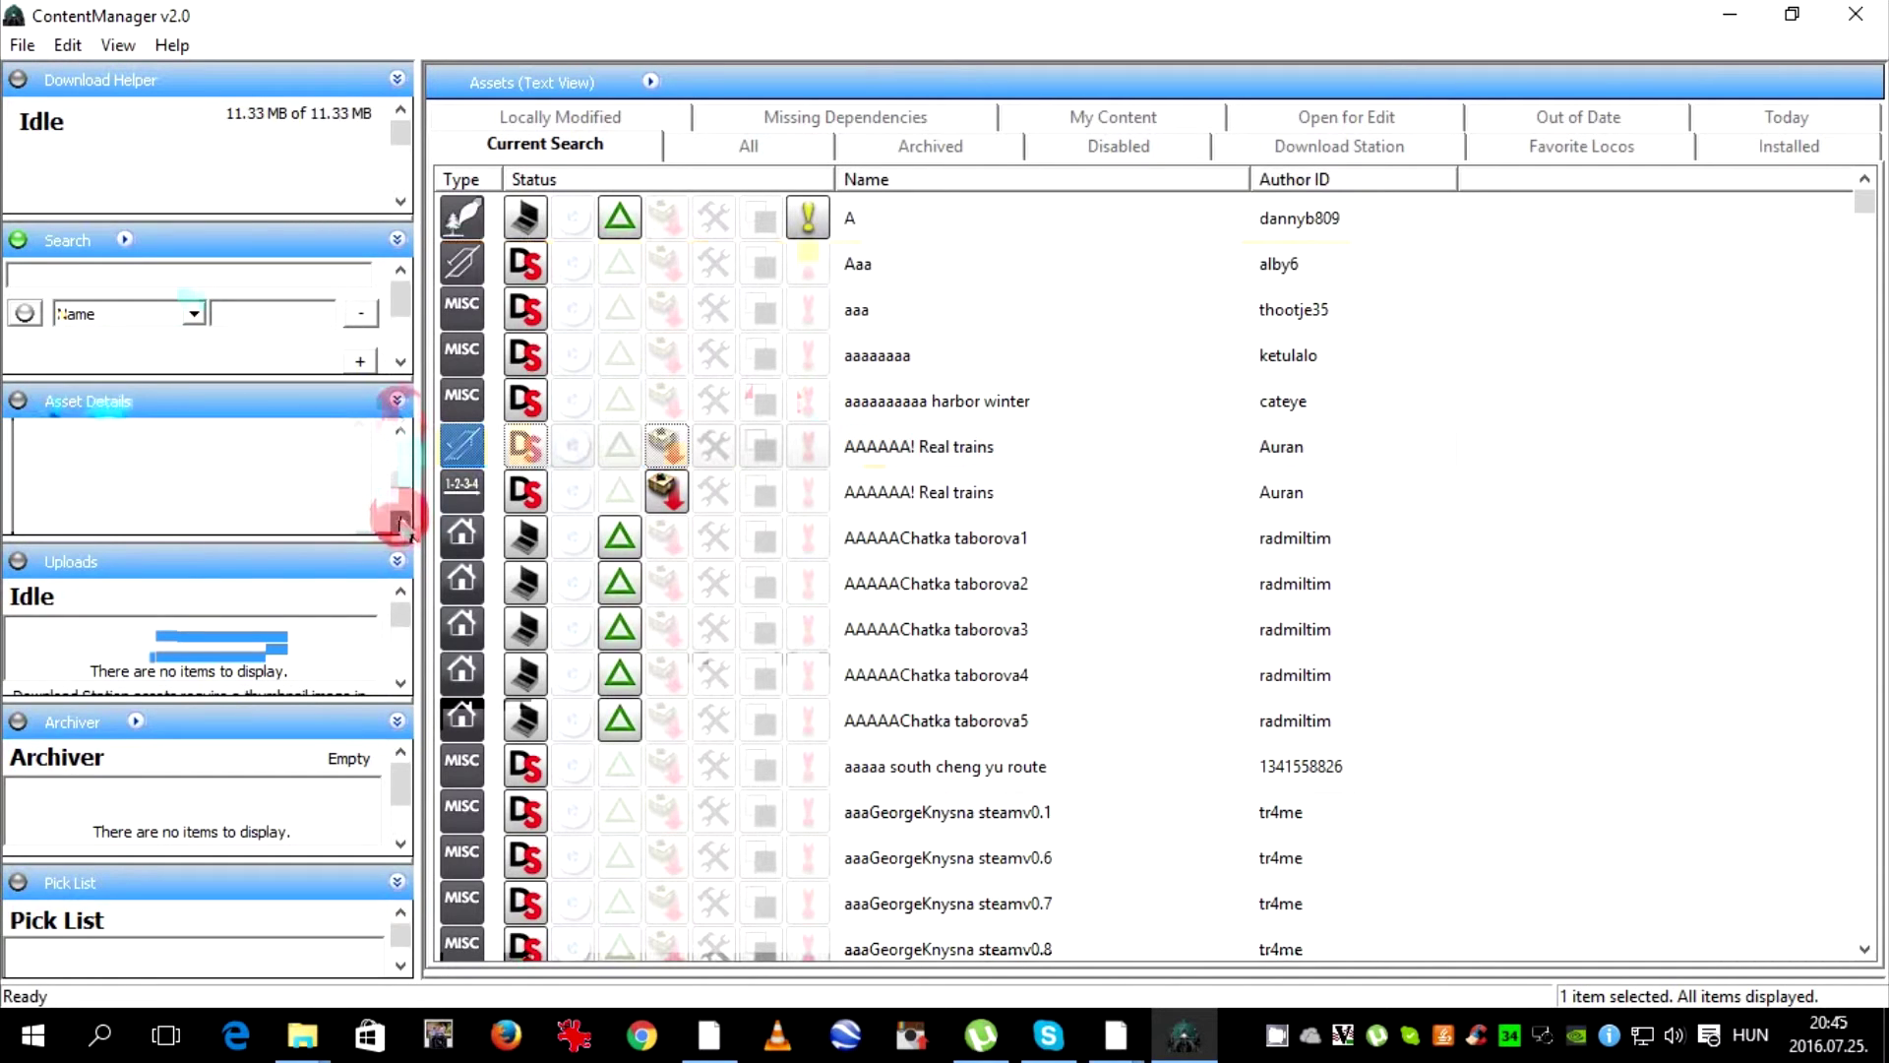
{"action": "left_click", "coordinate": [399, 522]}
{"action": "left_click", "coordinate": [401, 433]}
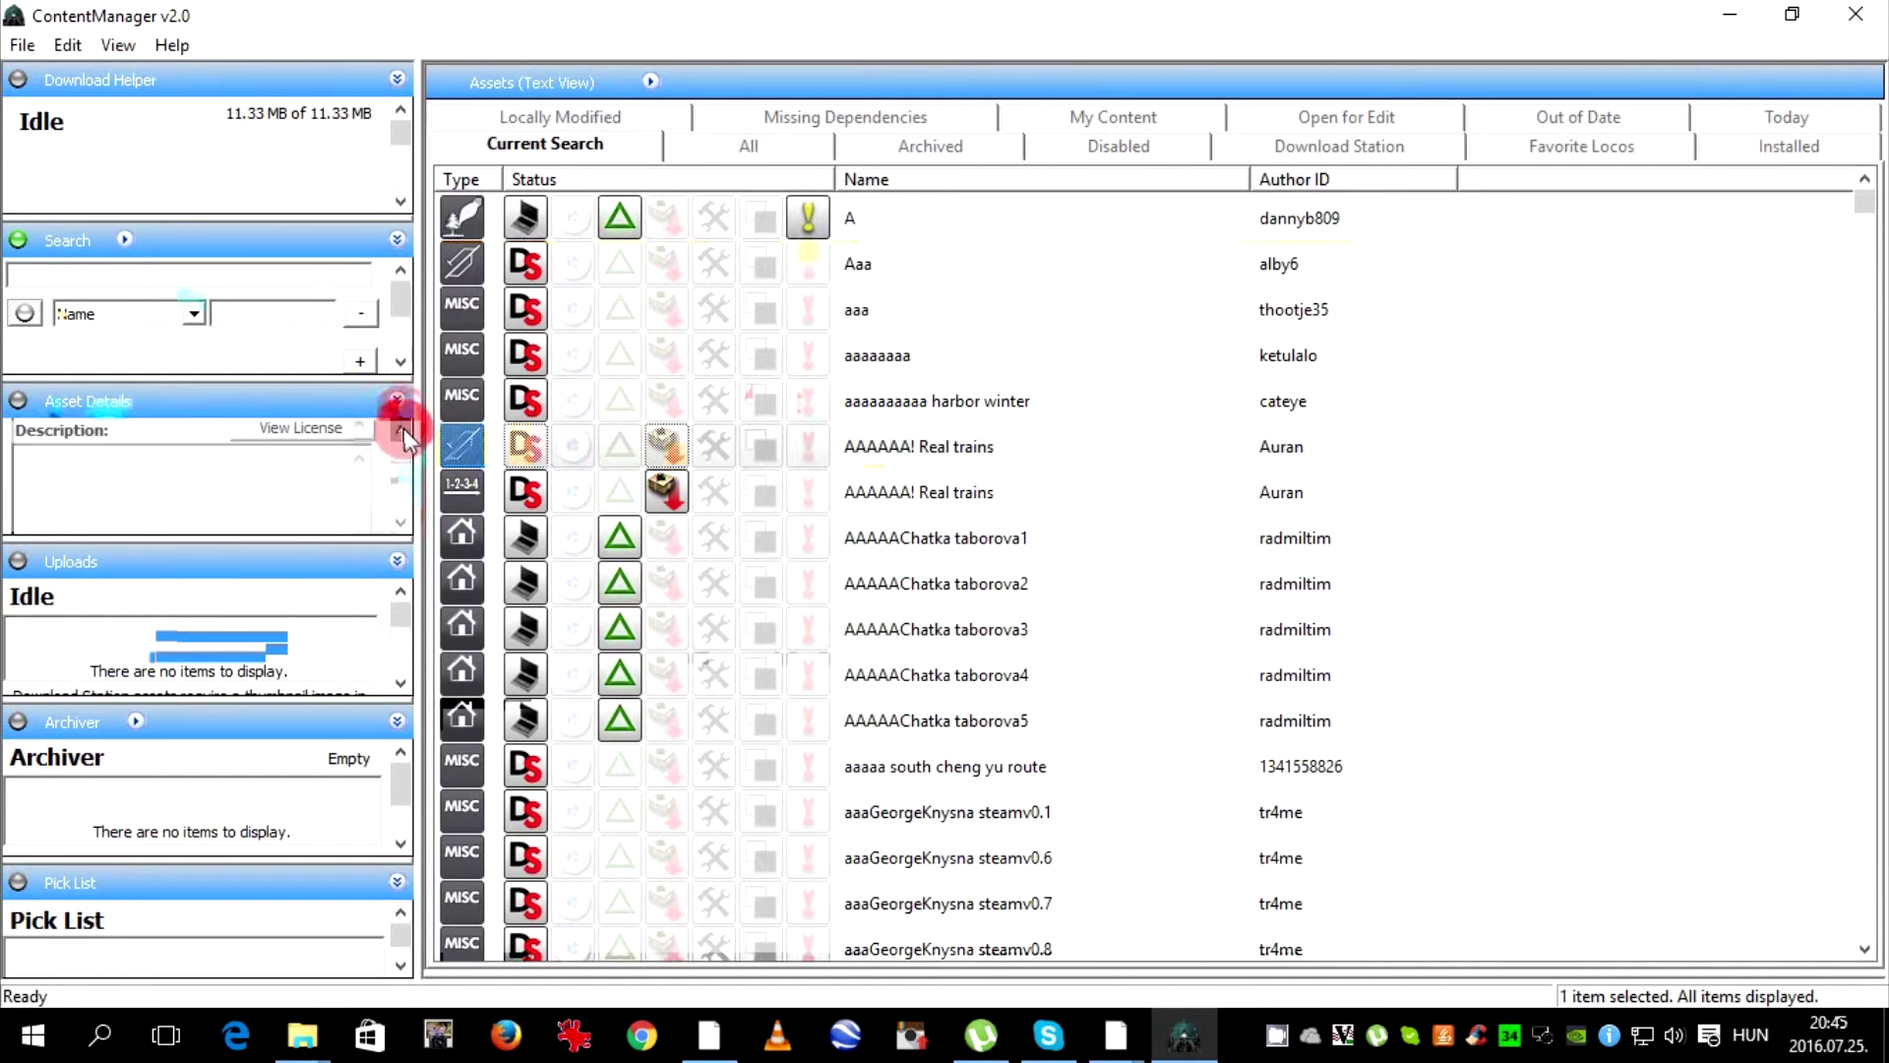
{"action": "left_click", "coordinate": [177, 487]}
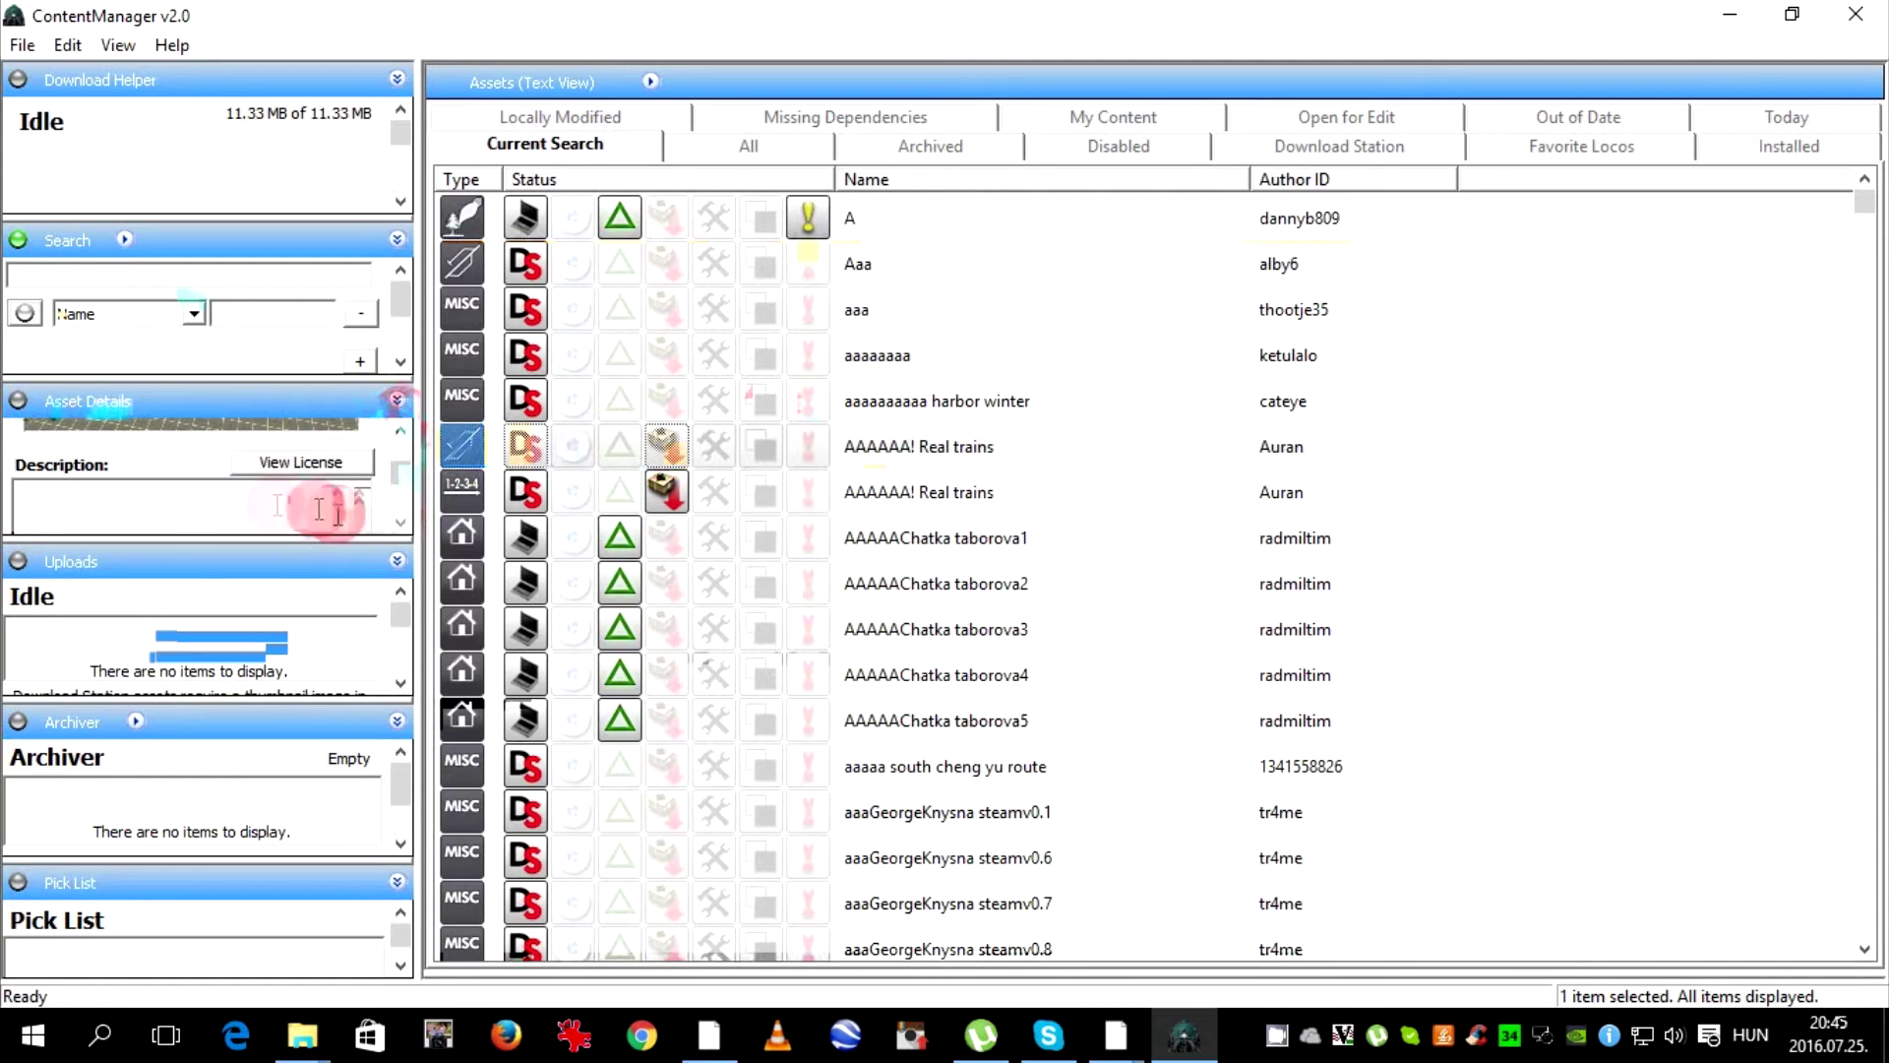
Find the Asset KUID of the selected AAAAAA! Real trains asset and highlight its value
{"action": "left_click", "coordinate": [399, 523]}
{"action": "left_click", "coordinate": [400, 523]}
{"action": "left_click", "coordinate": [399, 523]}
{"action": "left_click", "coordinate": [400, 522]}
{"action": "left_click", "coordinate": [400, 523]}
{"action": "left_click", "coordinate": [400, 522]}
{"action": "left_click", "coordinate": [399, 522]}
{"action": "left_click", "coordinate": [400, 522]}
{"action": "left_click", "coordinate": [400, 523]}
{"action": "left_click_drag", "start_coordinate": [232, 450], "coordinate": [5, 444]}
{"action": "left_click", "coordinate": [214, 448]}
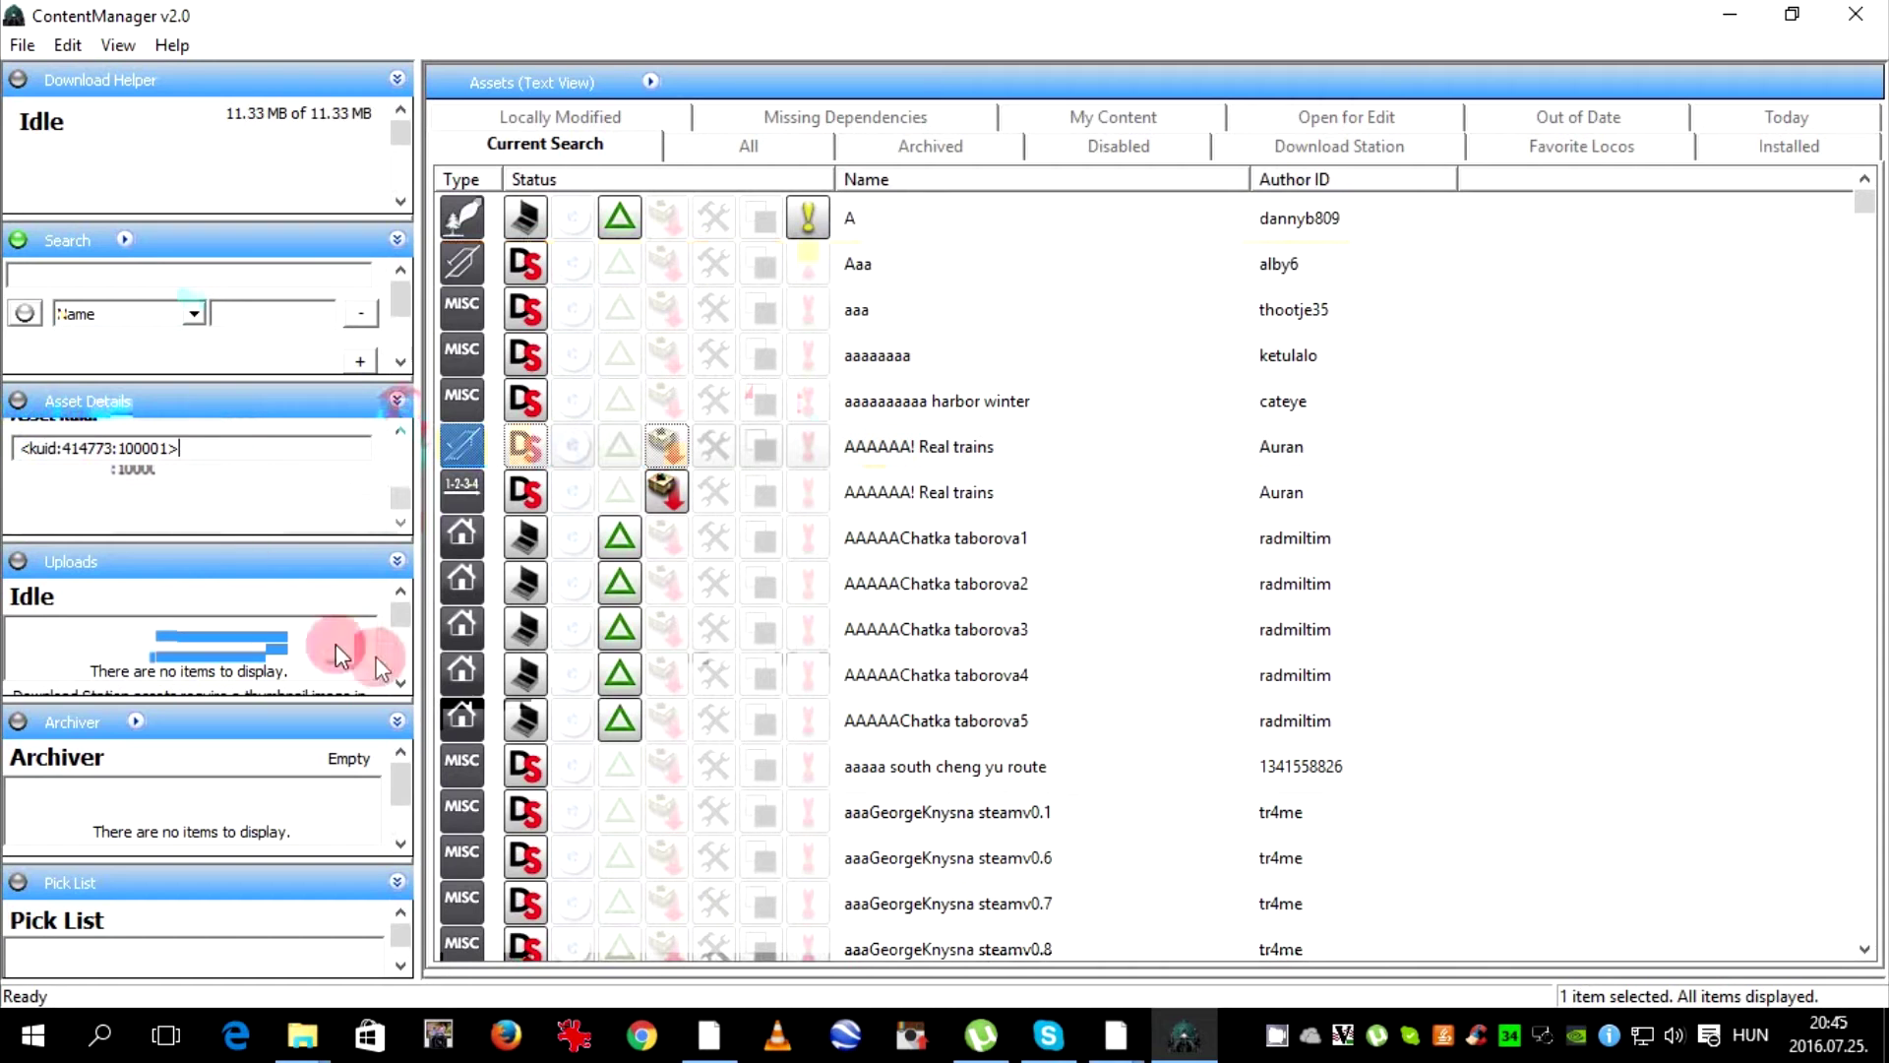
Examine the Uploads section, including its item list, thumbnail requirements and the Upload and Clear controls
{"action": "left_click_drag", "start_coordinate": [404, 681], "coordinate": [404, 681]}
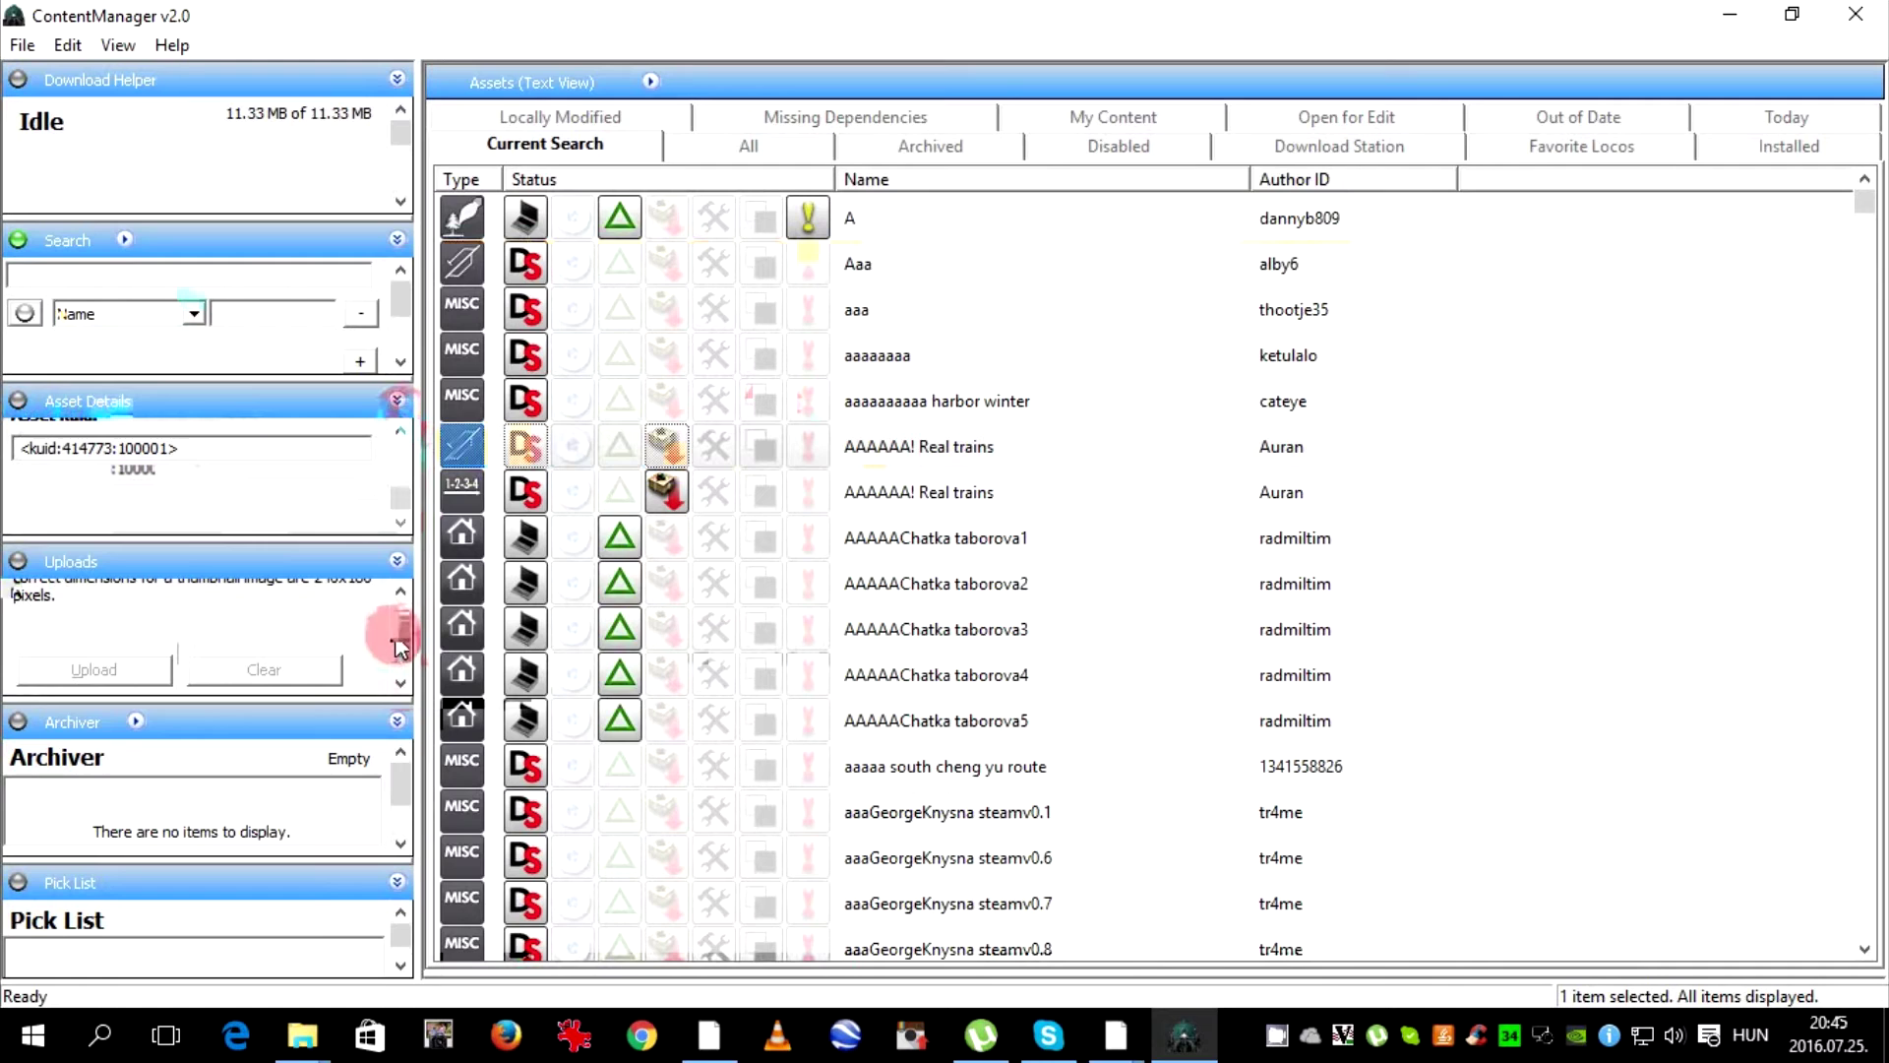
{"action": "left_click", "coordinate": [398, 610]}
{"action": "left_click", "coordinate": [409, 604]}
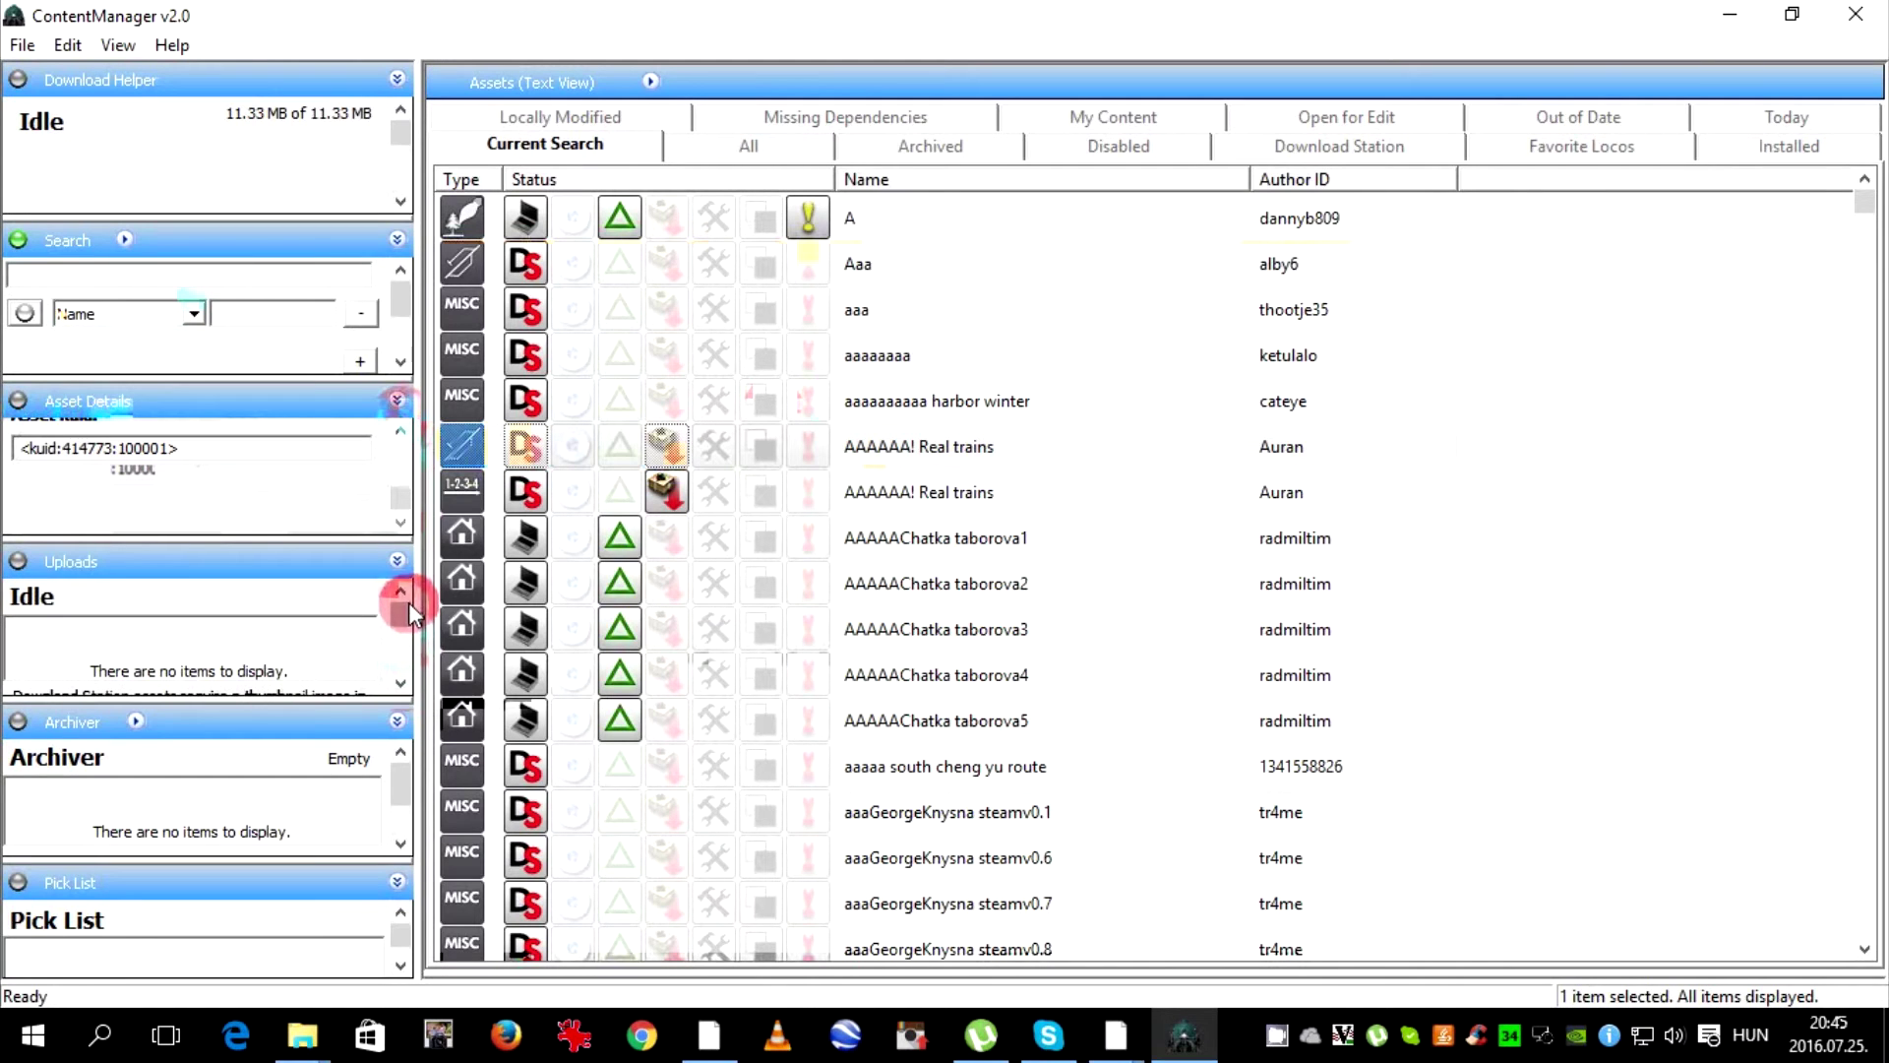
{"action": "left_click", "coordinate": [400, 683]}
{"action": "left_click_drag", "start_coordinate": [403, 688], "coordinate": [402, 689]}
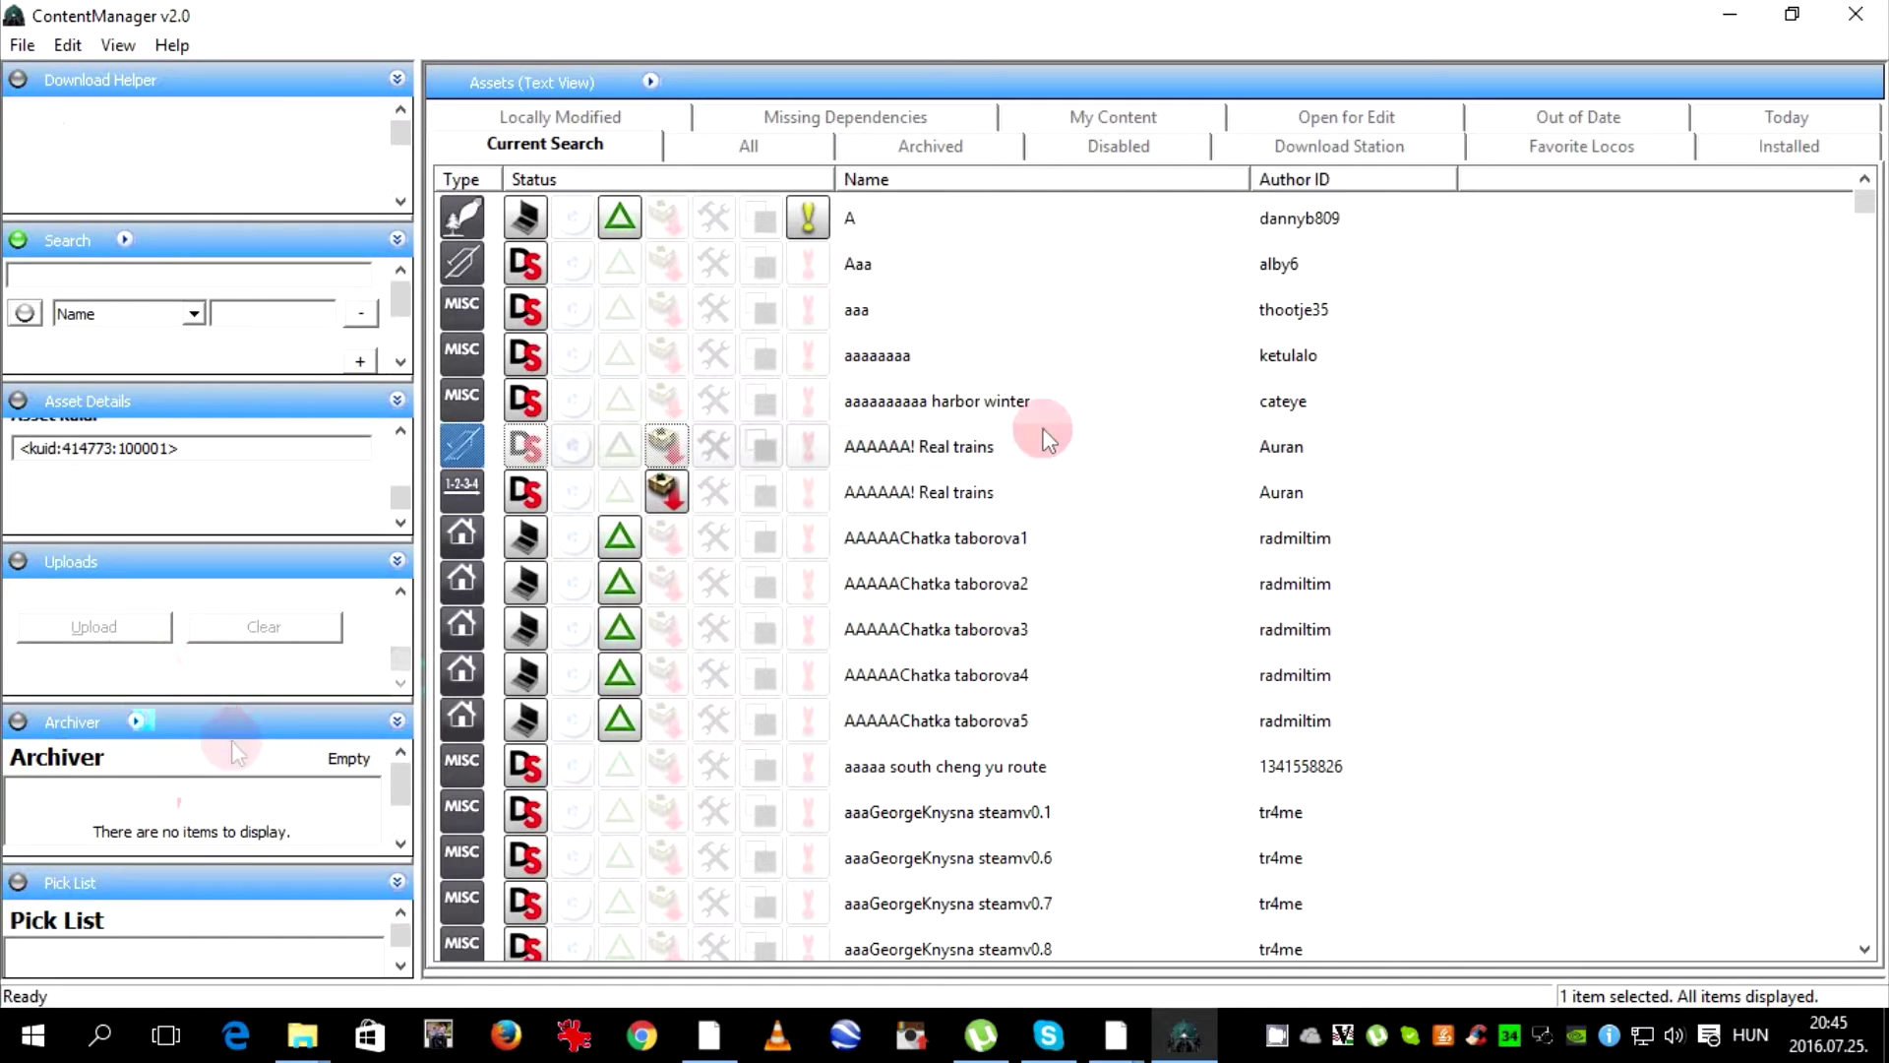
Examine the Archiver section's item list and its Archive and Clear controls
{"action": "left_click", "coordinate": [400, 843]}
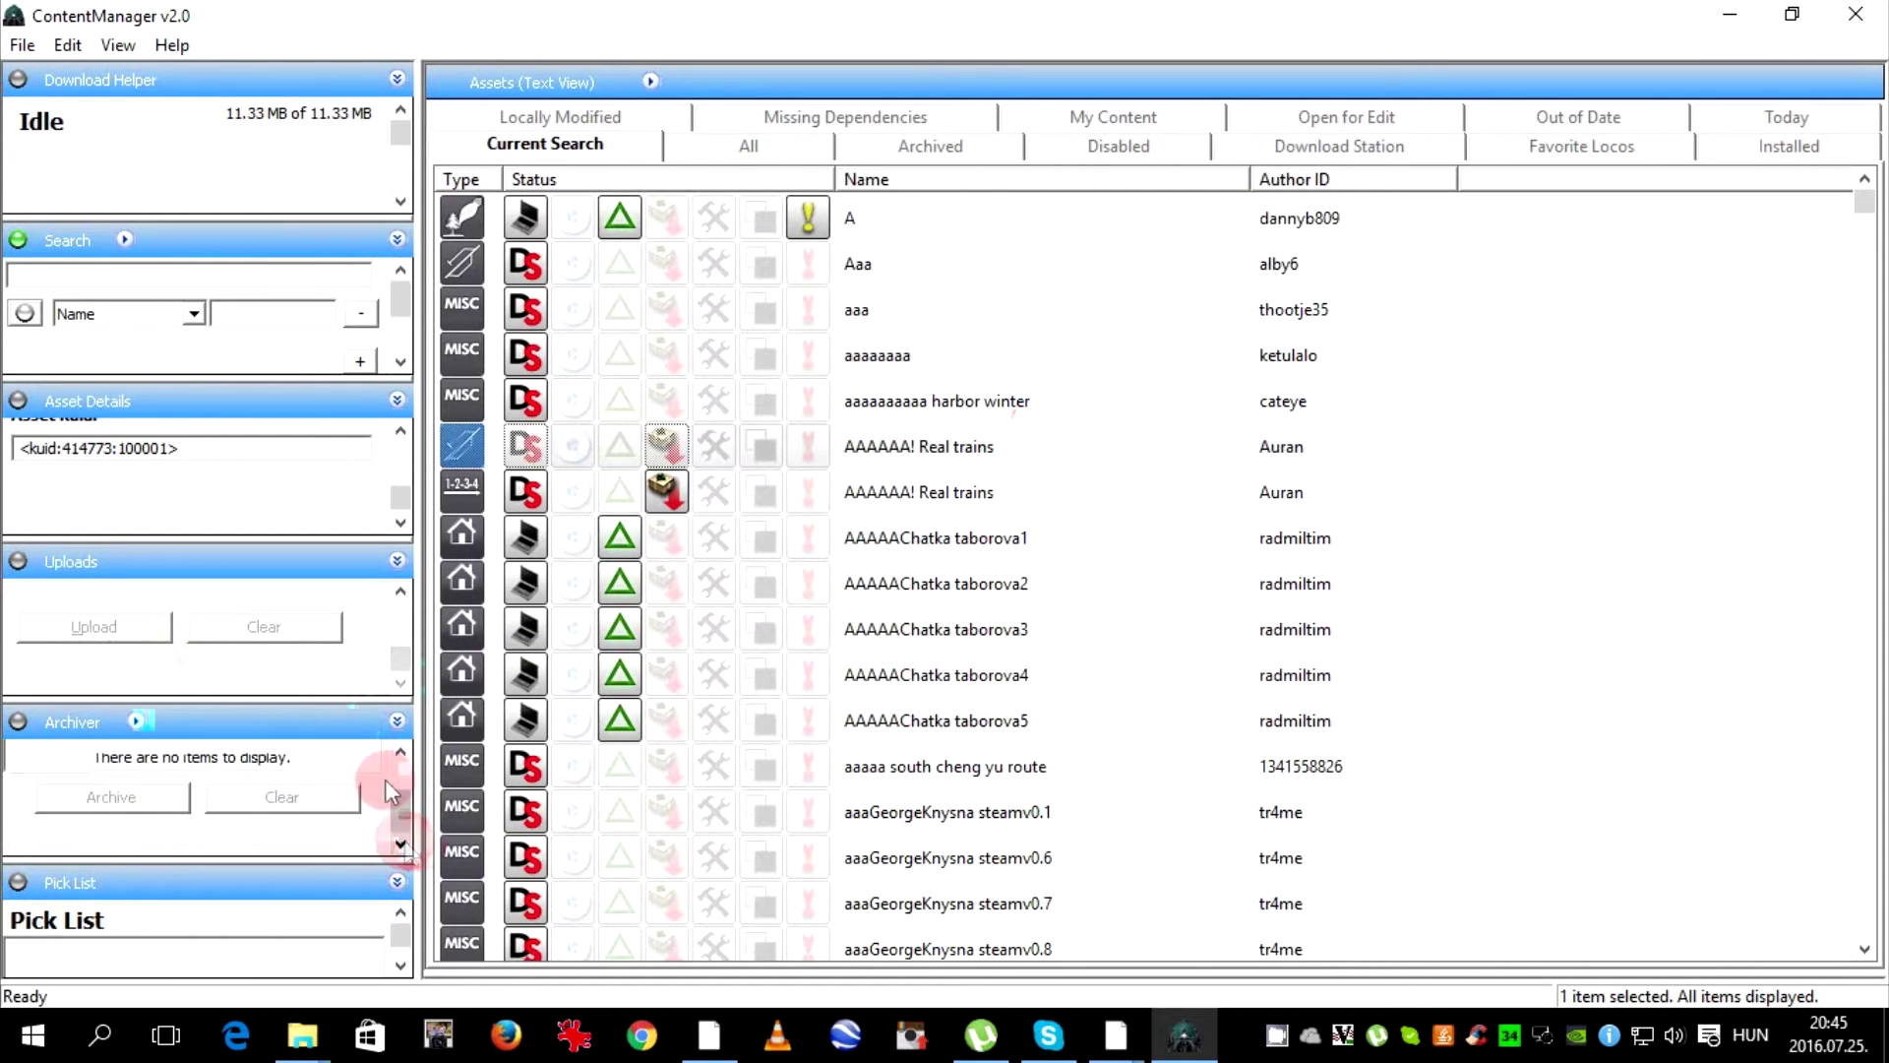
{"action": "left_click", "coordinate": [400, 753]}
{"action": "left_click", "coordinate": [400, 756]}
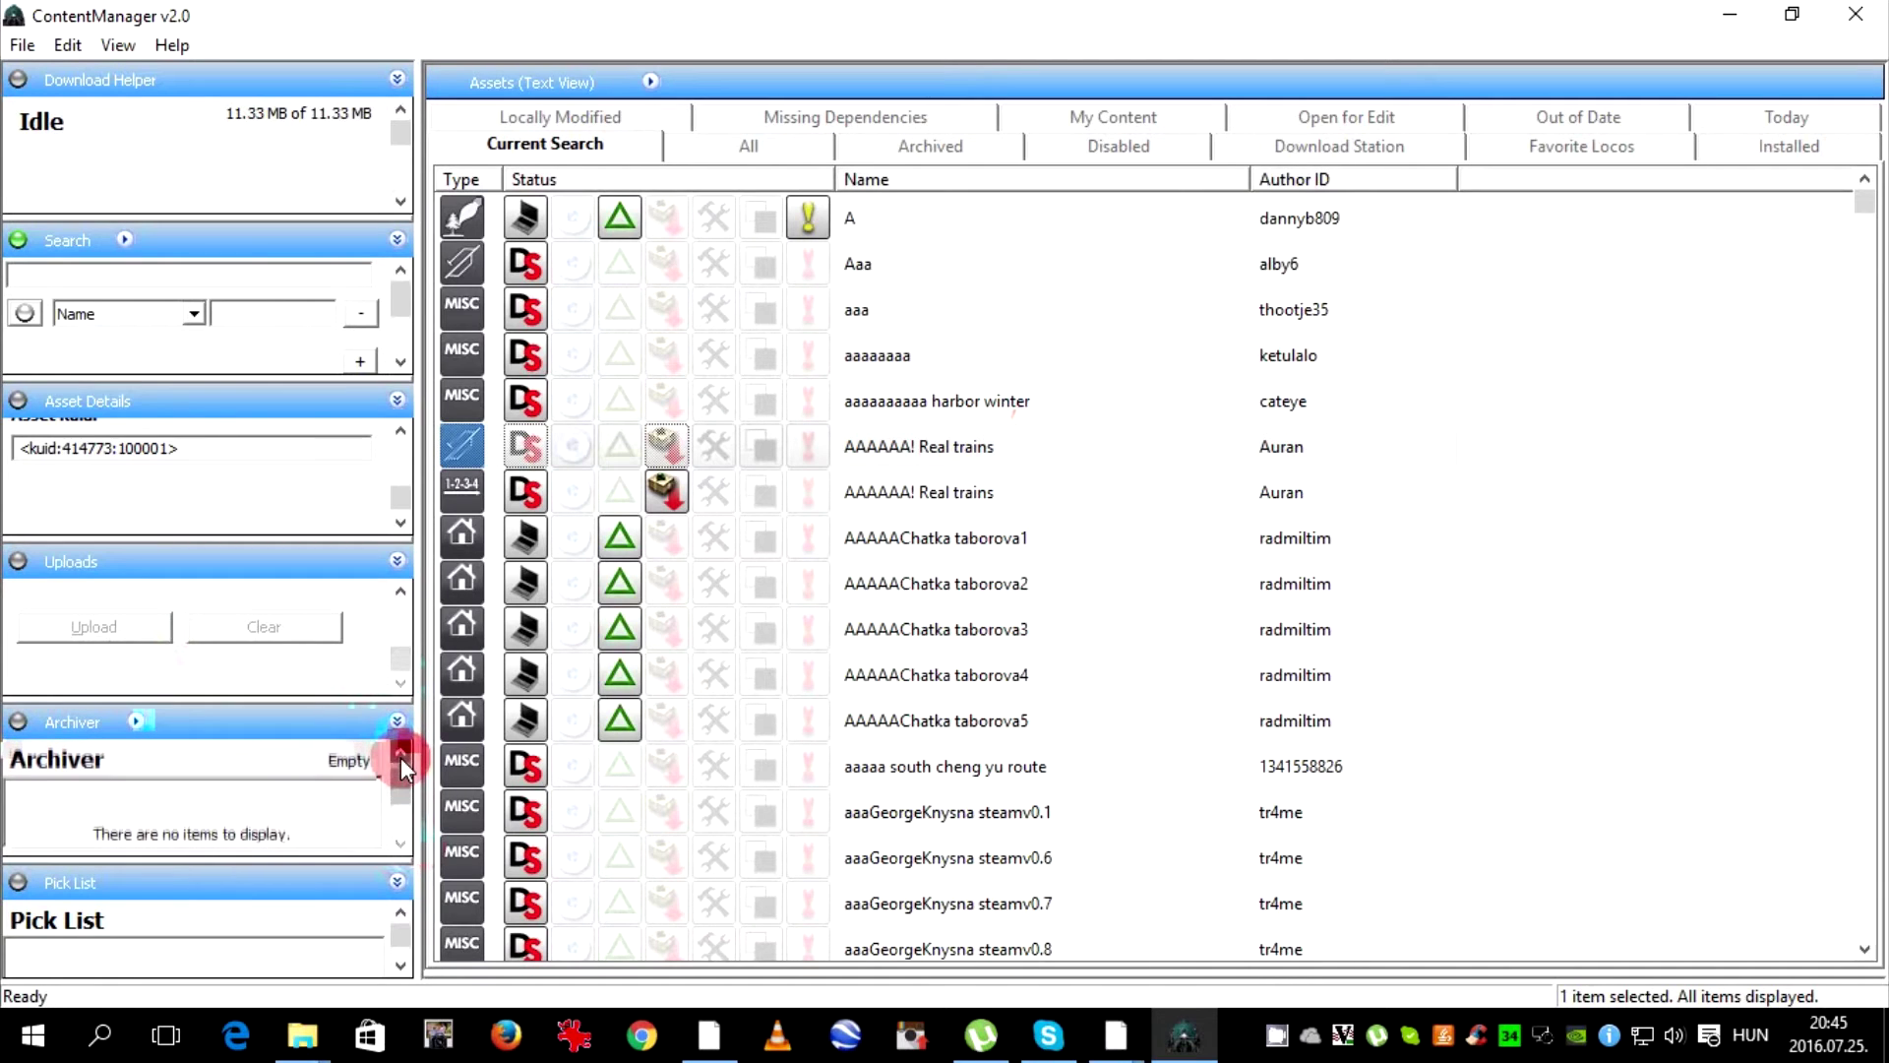
Arrange the Content Manager and modok folder windows side by side and point out the h-start_intercity zip file
{"action": "left_click_drag", "start_coordinate": [1653, 14], "coordinate": [795, 108]}
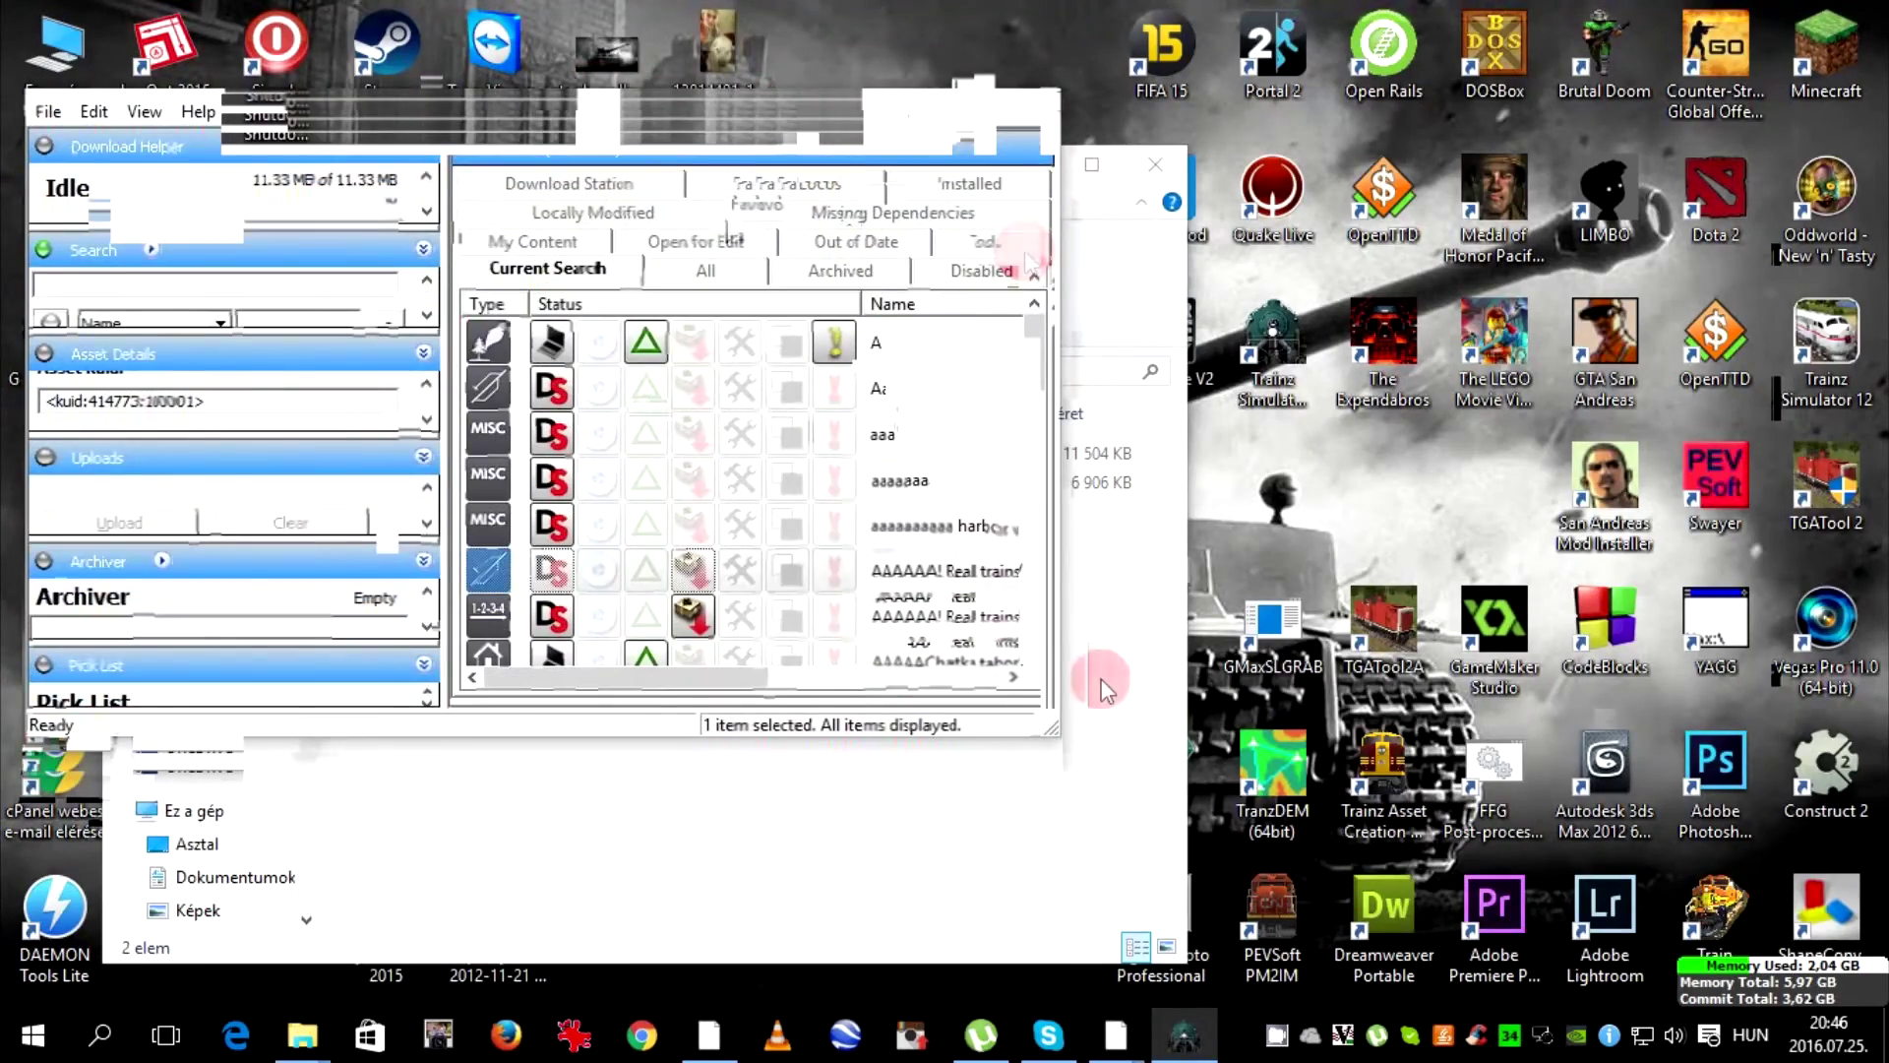
{"action": "left_click", "coordinate": [1118, 750]}
{"action": "left_click_drag", "start_coordinate": [456, 190], "coordinate": [1525, 275]}
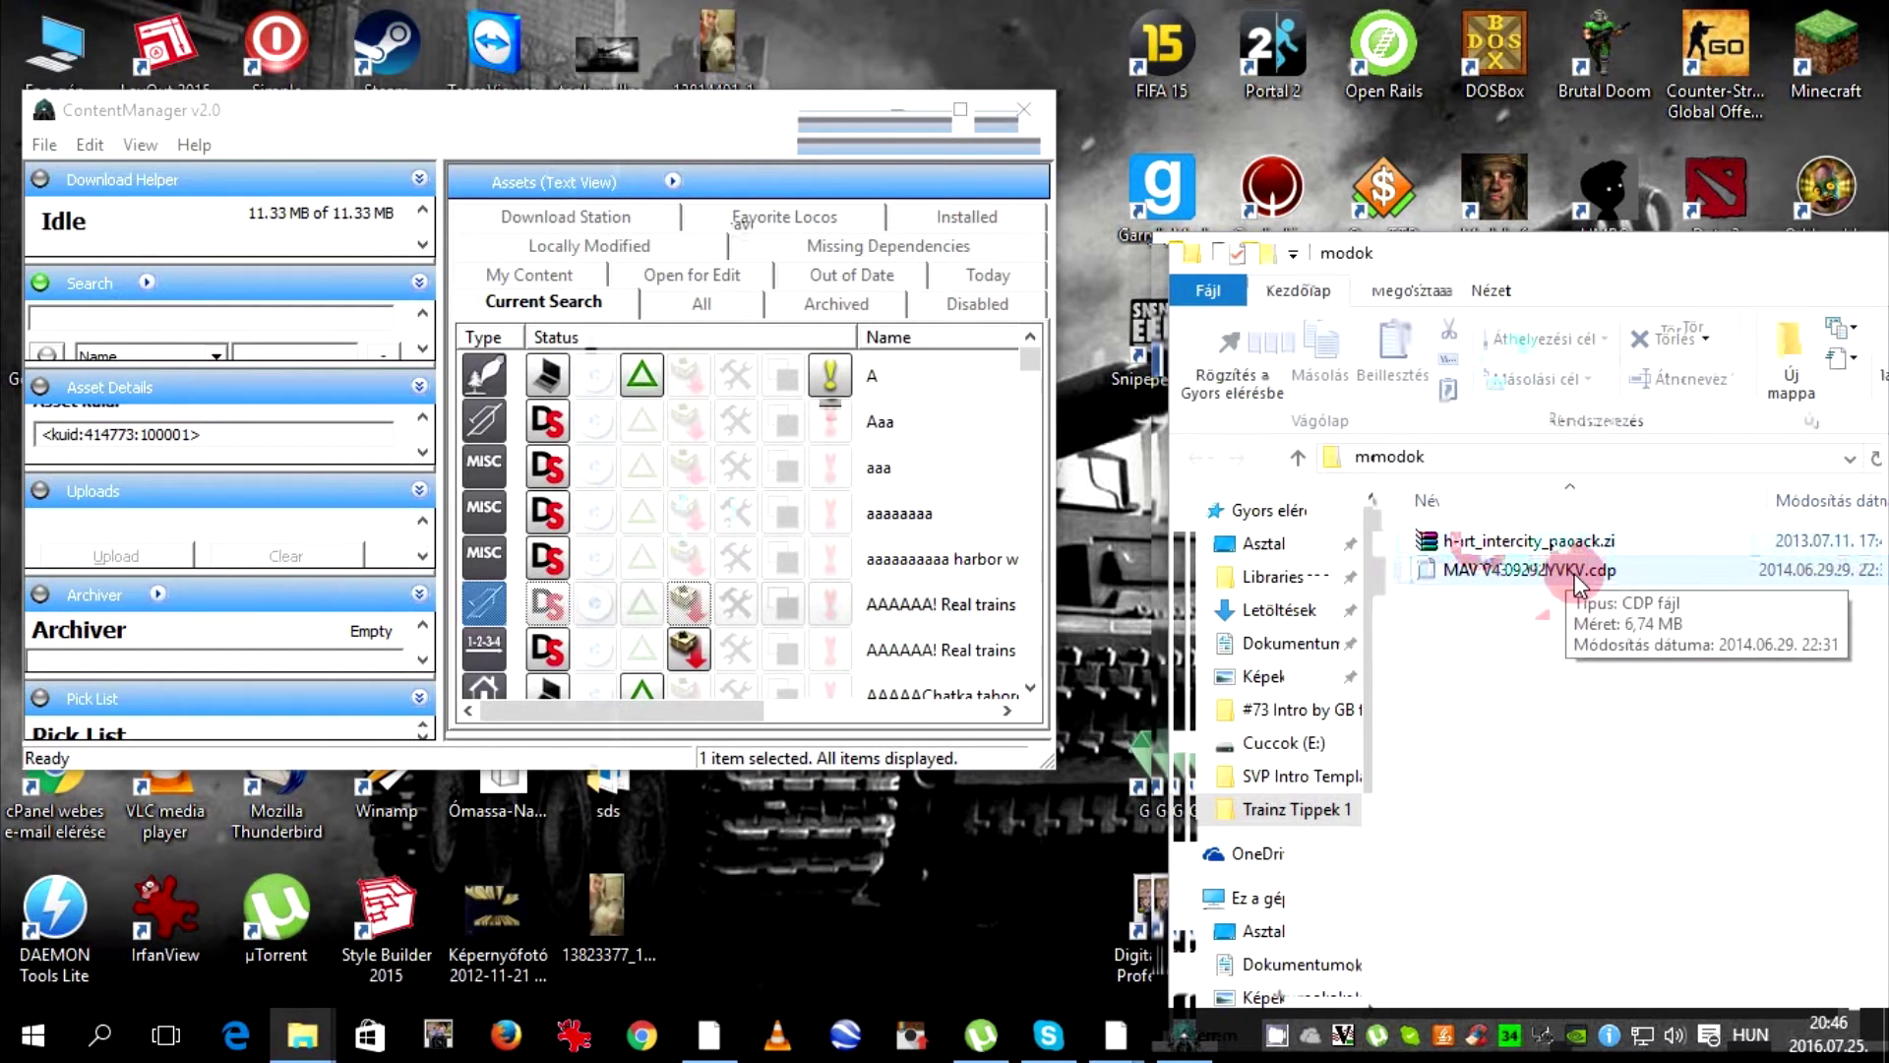
{"action": "left_click", "coordinate": [1515, 548]}
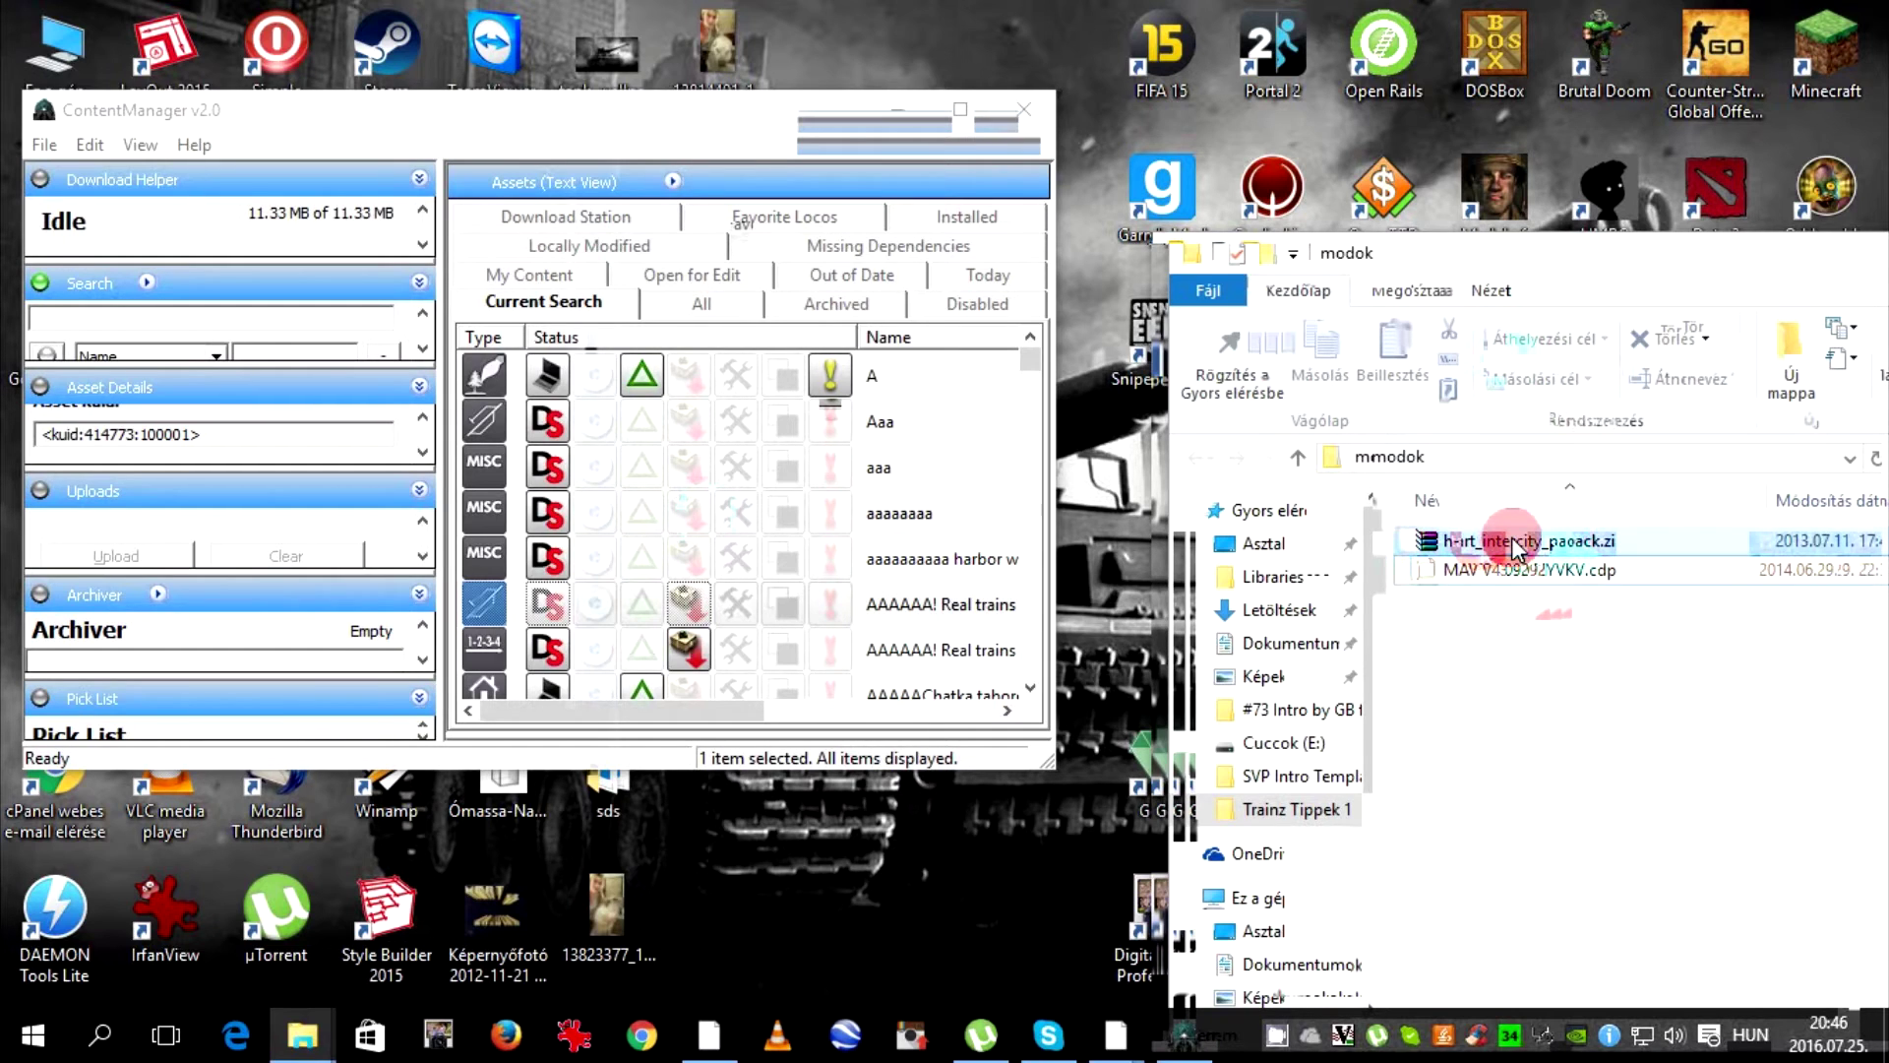
{"action": "left_click_drag", "start_coordinate": [1515, 548], "coordinate": [1639, 789]}
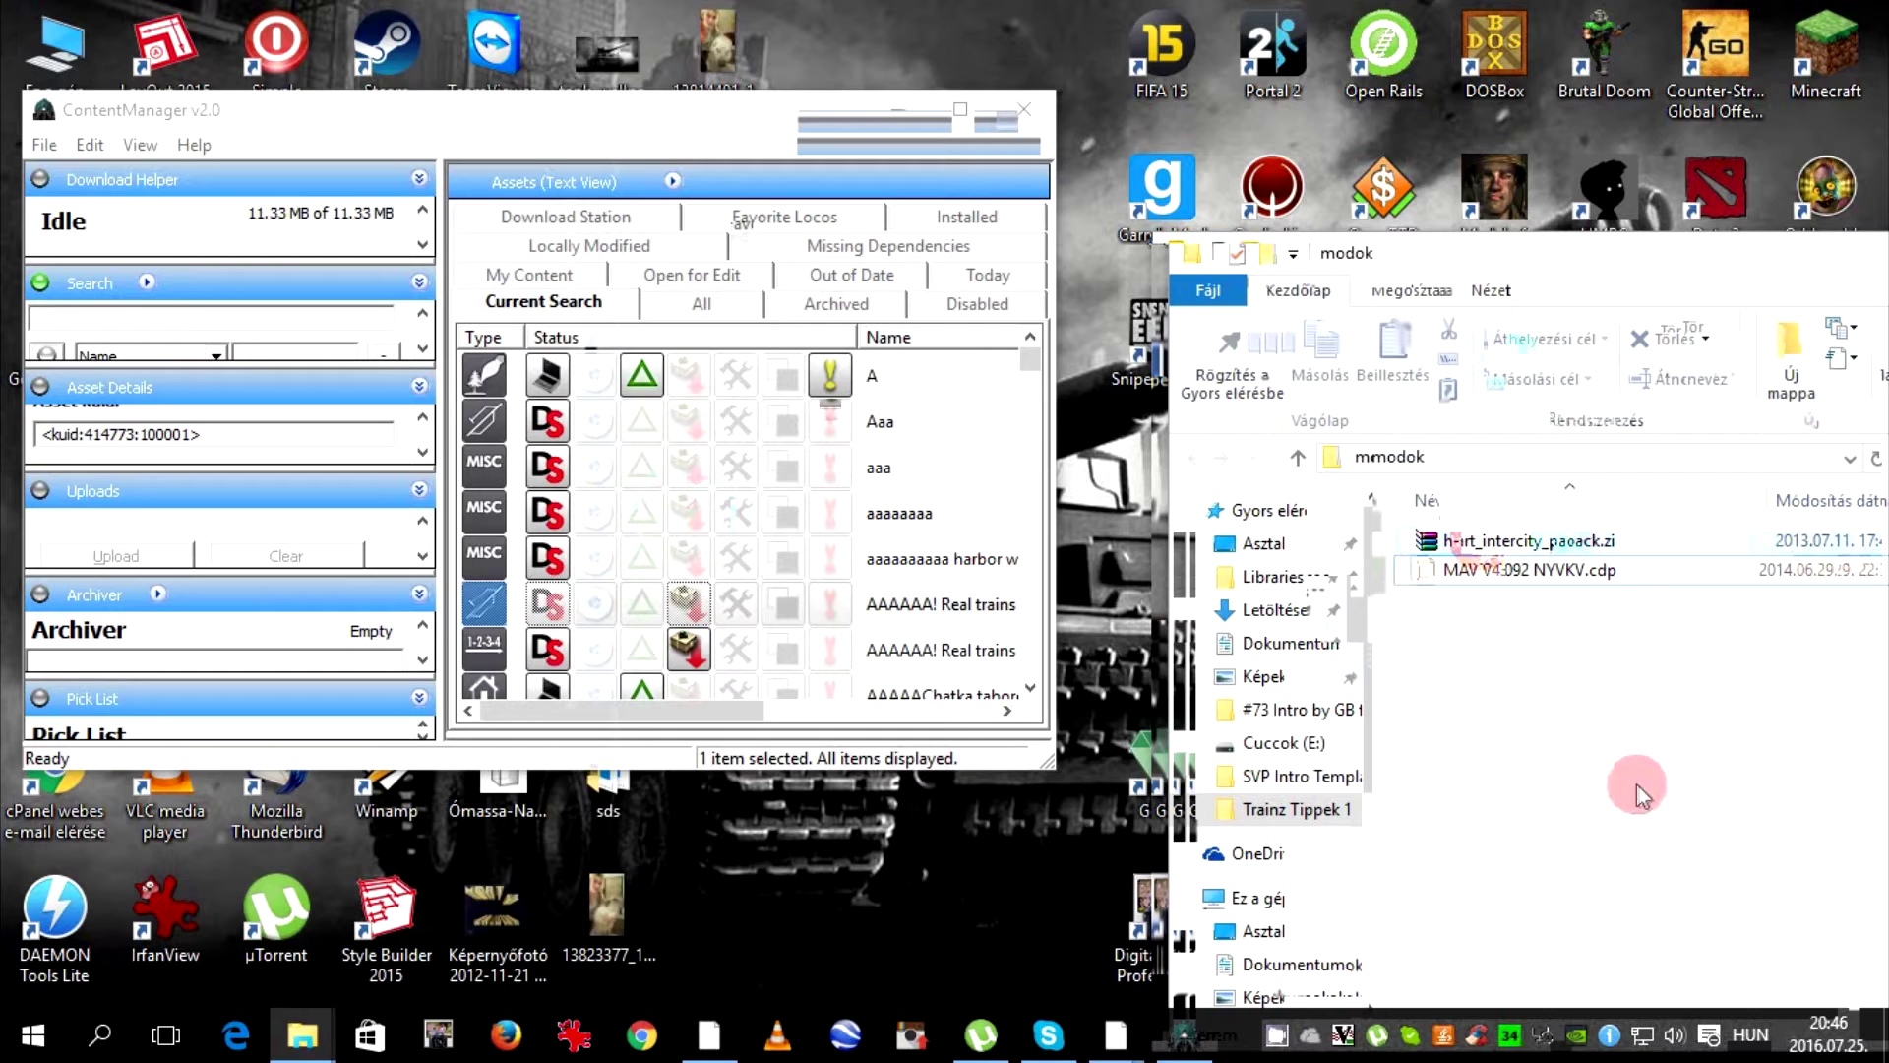
Install MAV V43 1092 NYVKV.cdp from the modok folder into Content Manager, review the installation details and close the report
{"action": "left_click", "coordinate": [1495, 571]}
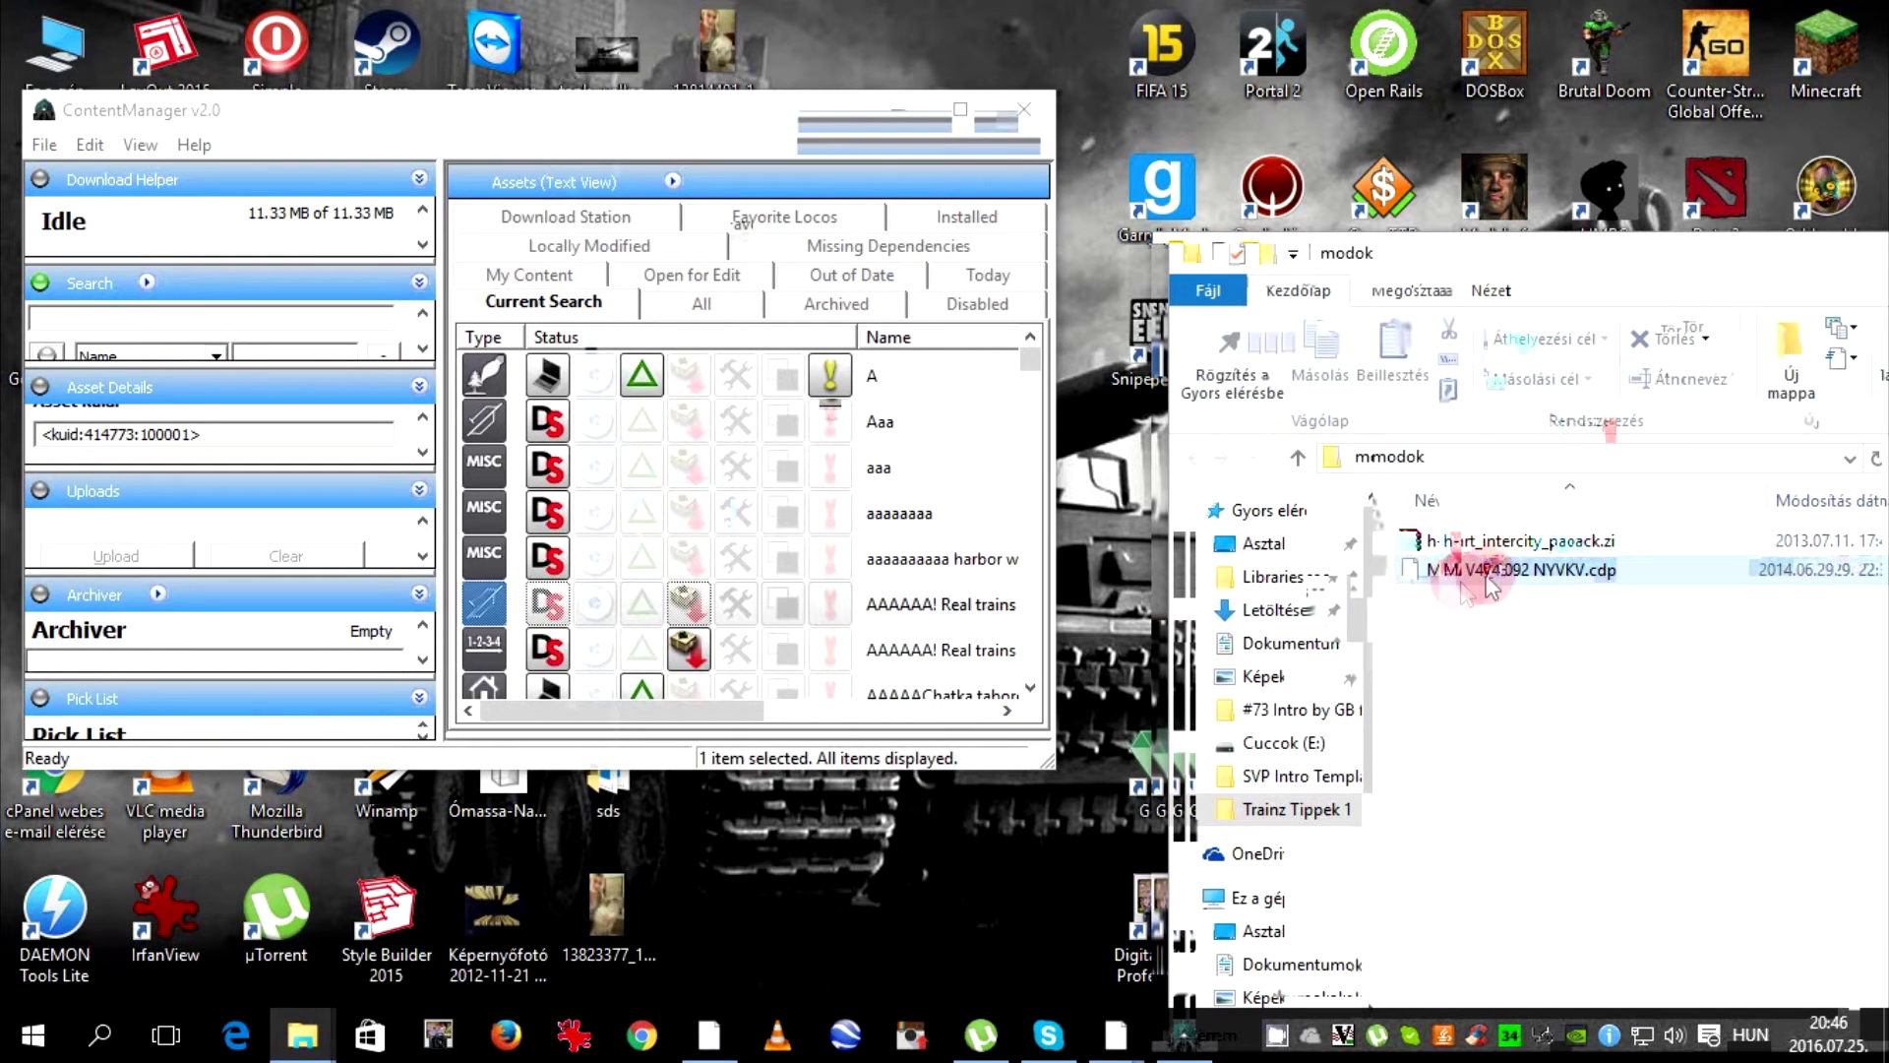
{"action": "left_click_drag", "start_coordinate": [1499, 570], "coordinate": [797, 489]}
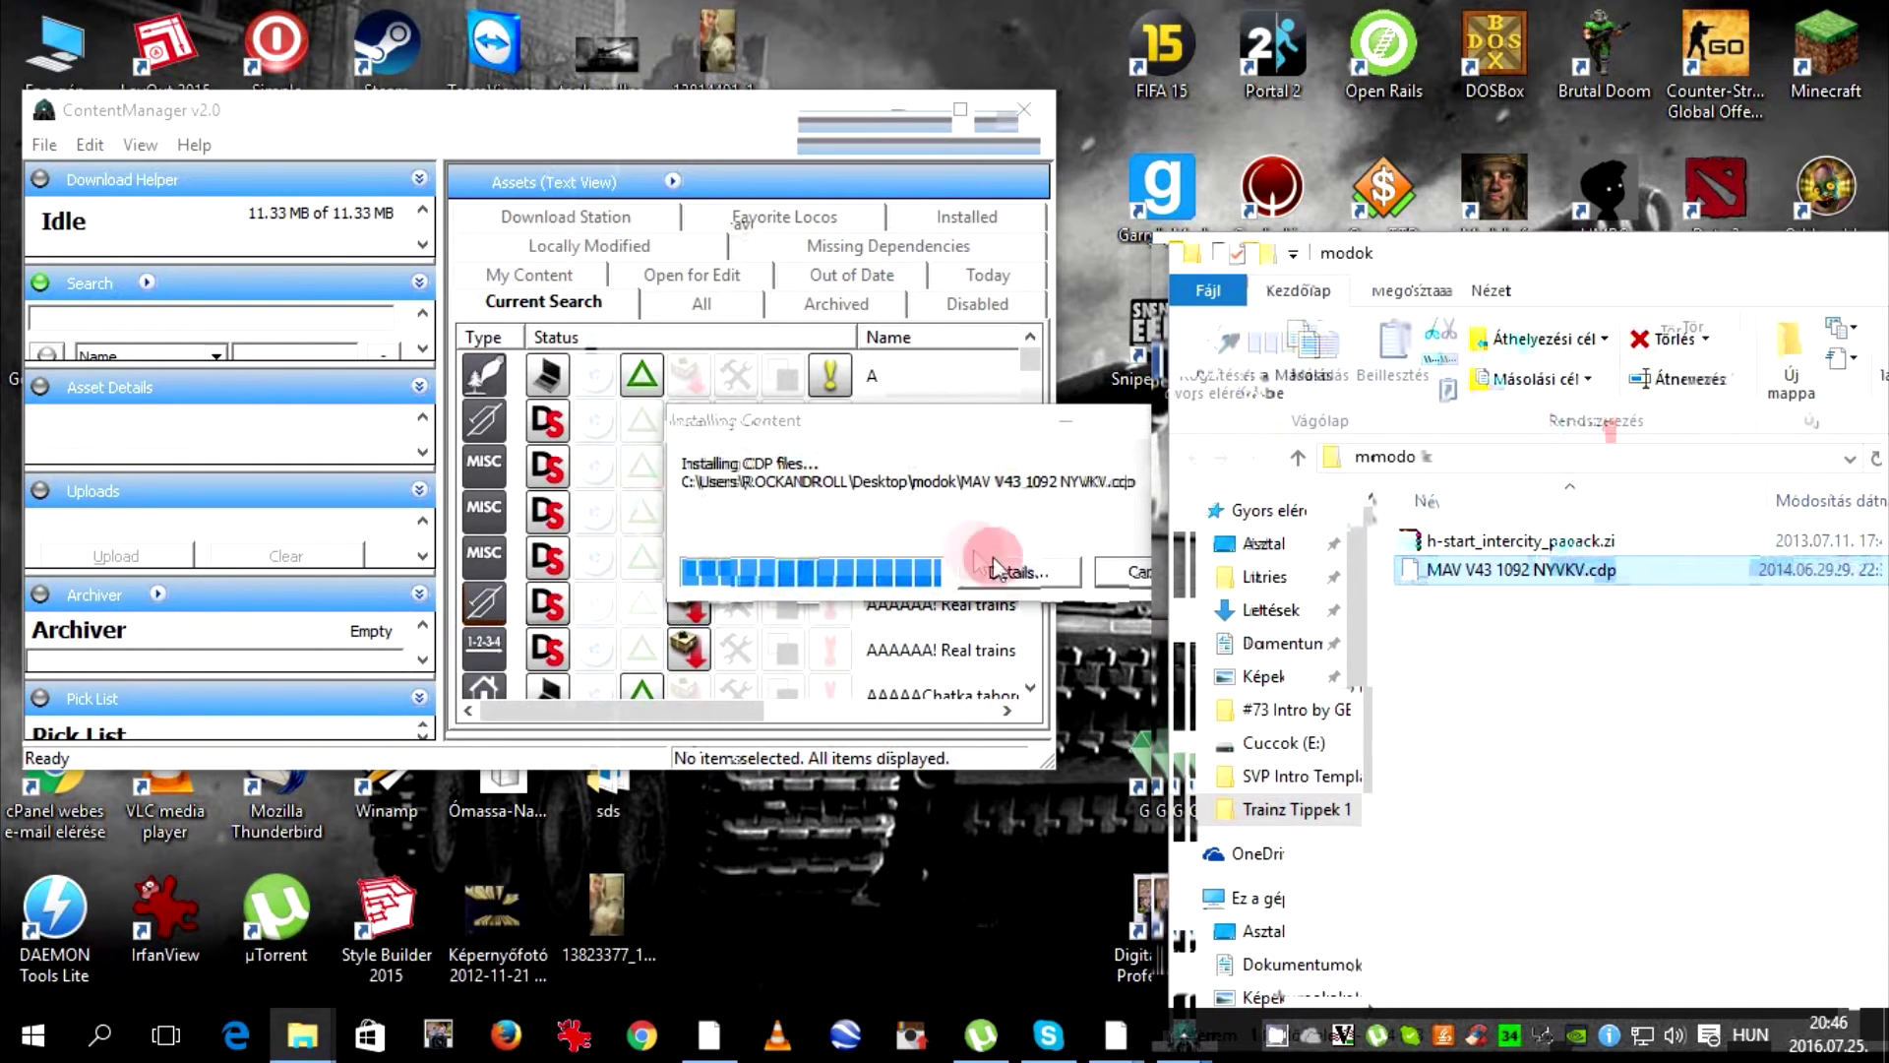
{"action": "left_click", "coordinate": [1027, 570]}
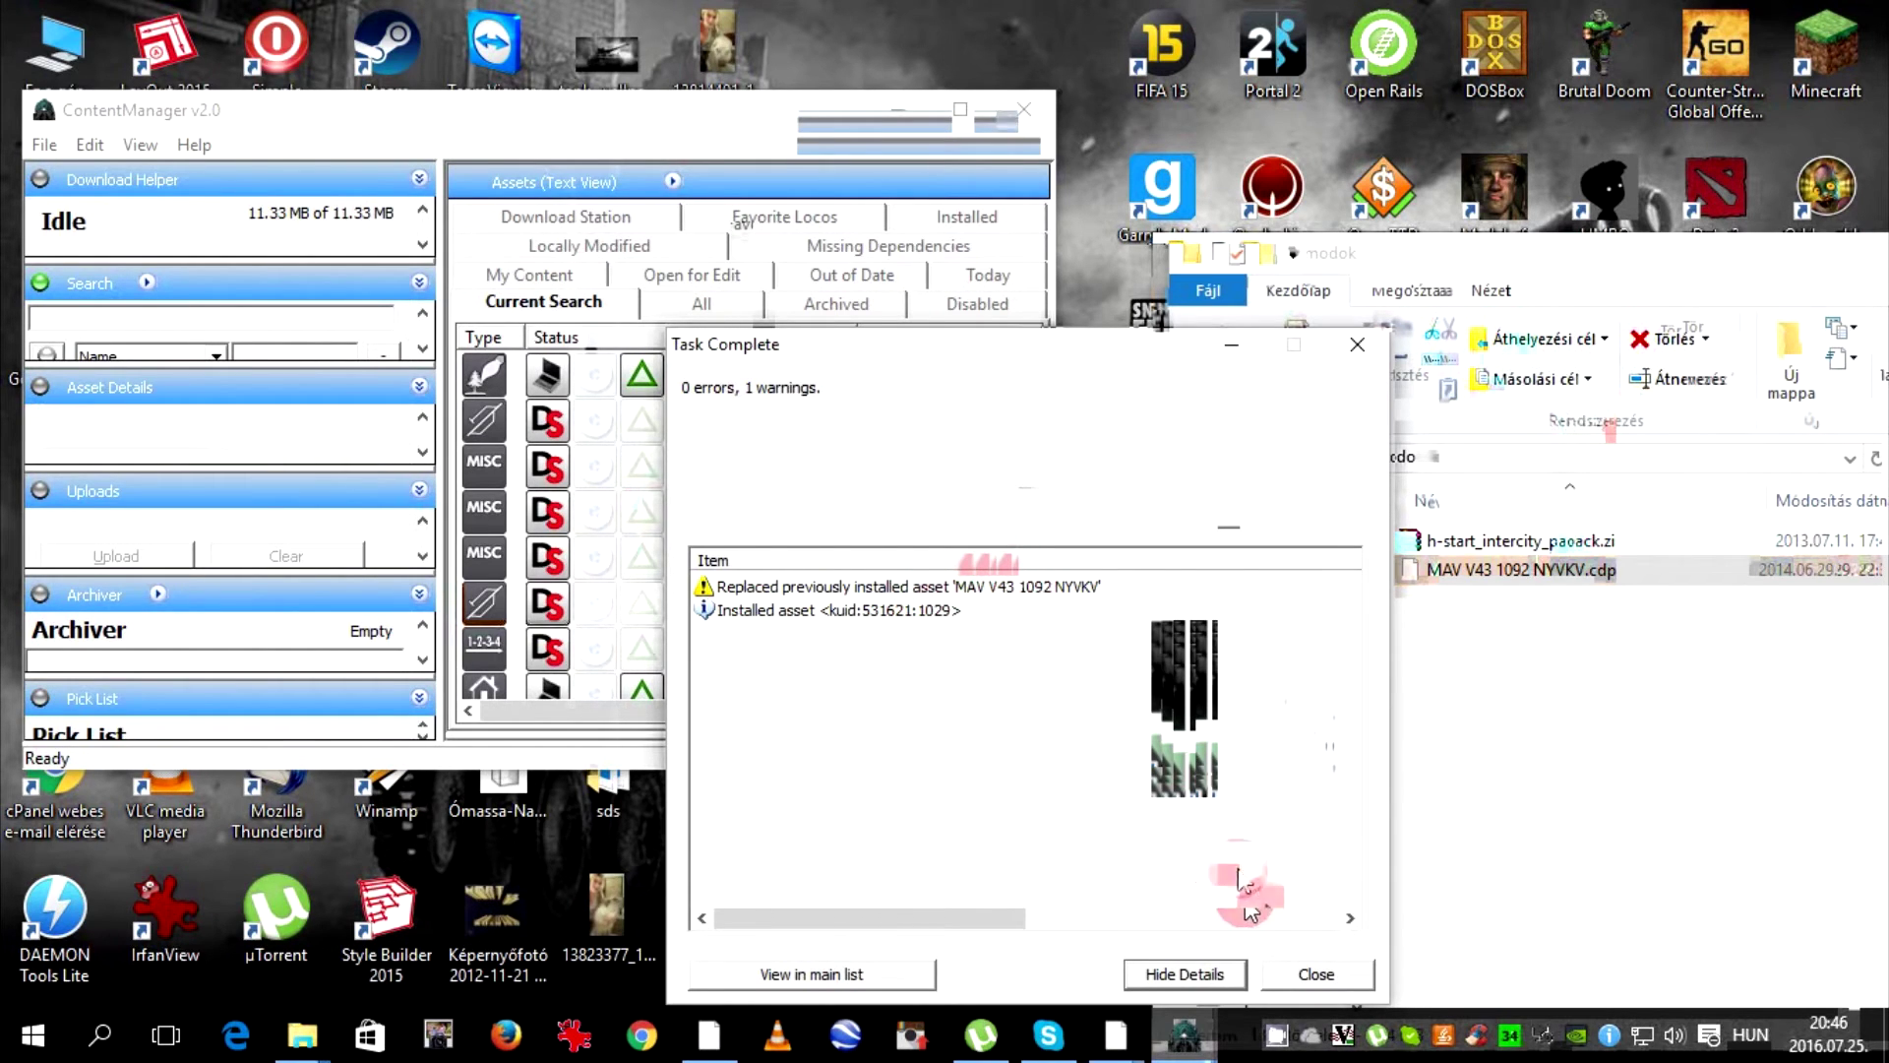
{"action": "left_click", "coordinate": [1323, 974]}
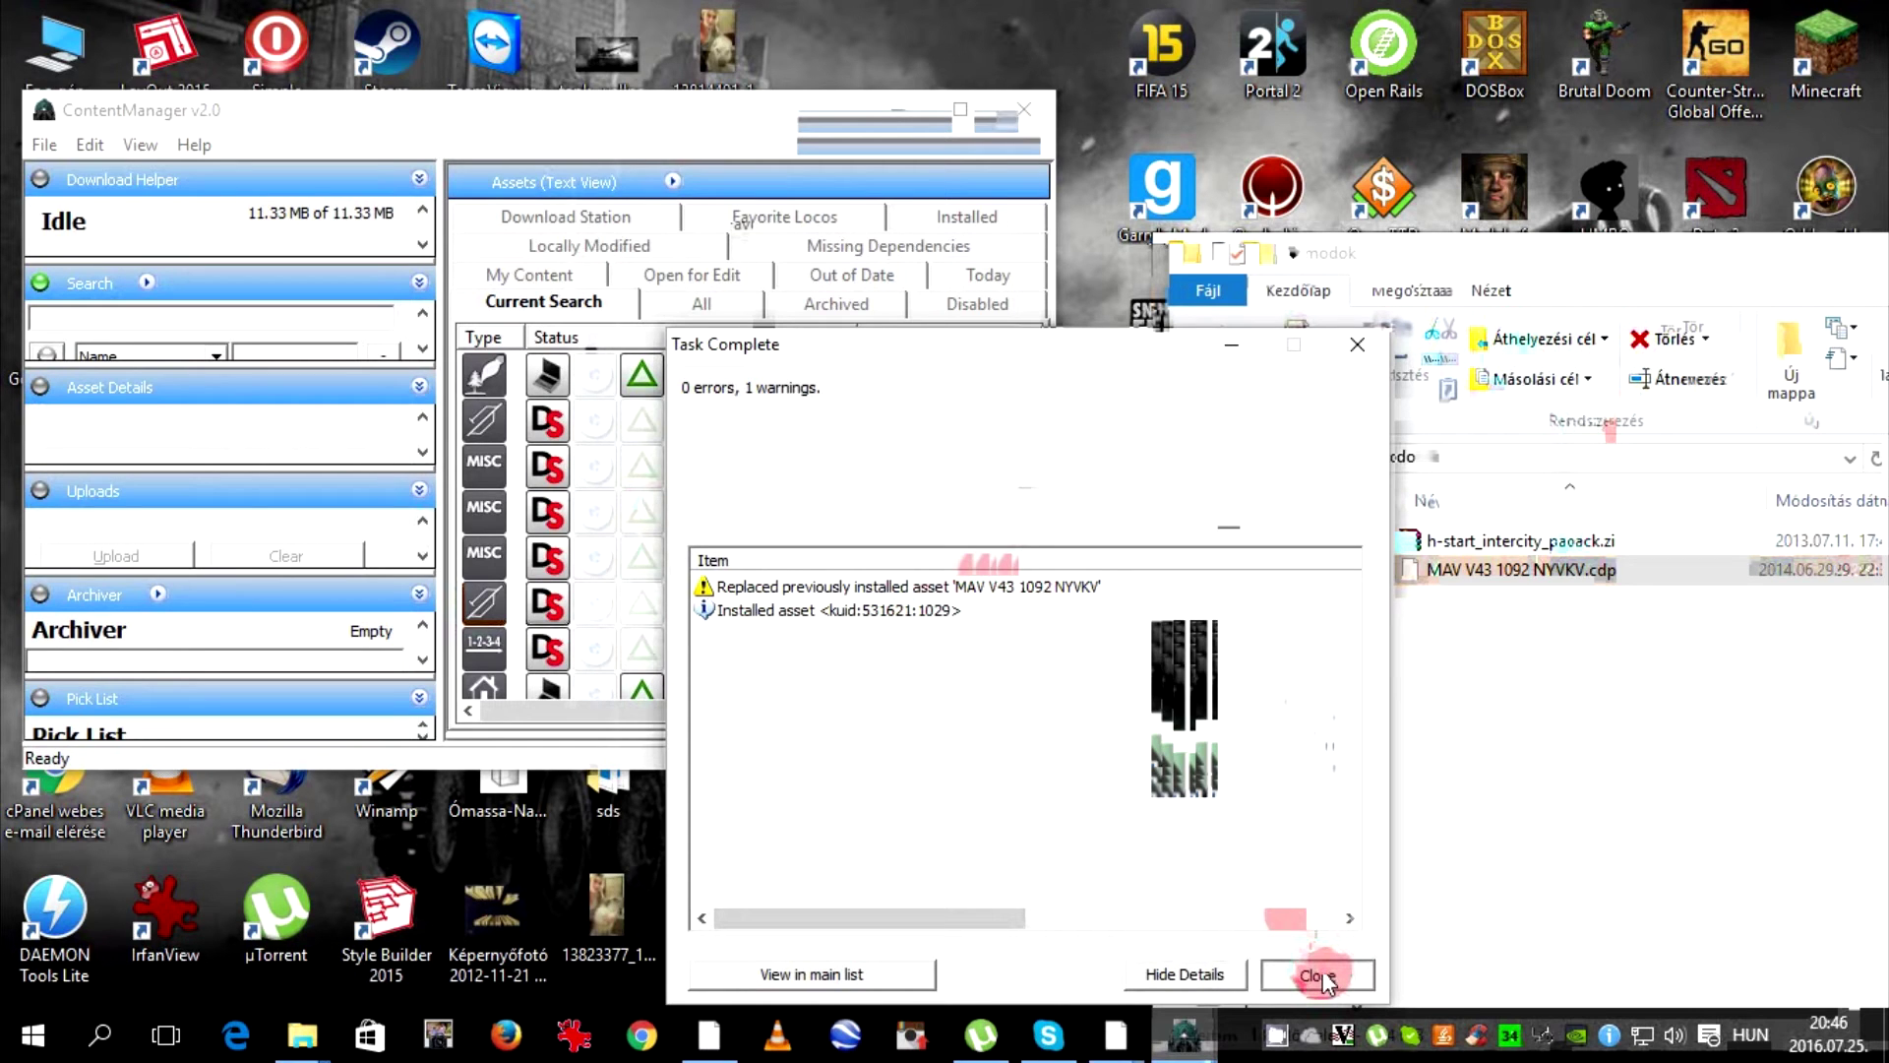
{"action": "left_click", "coordinate": [893, 677]}
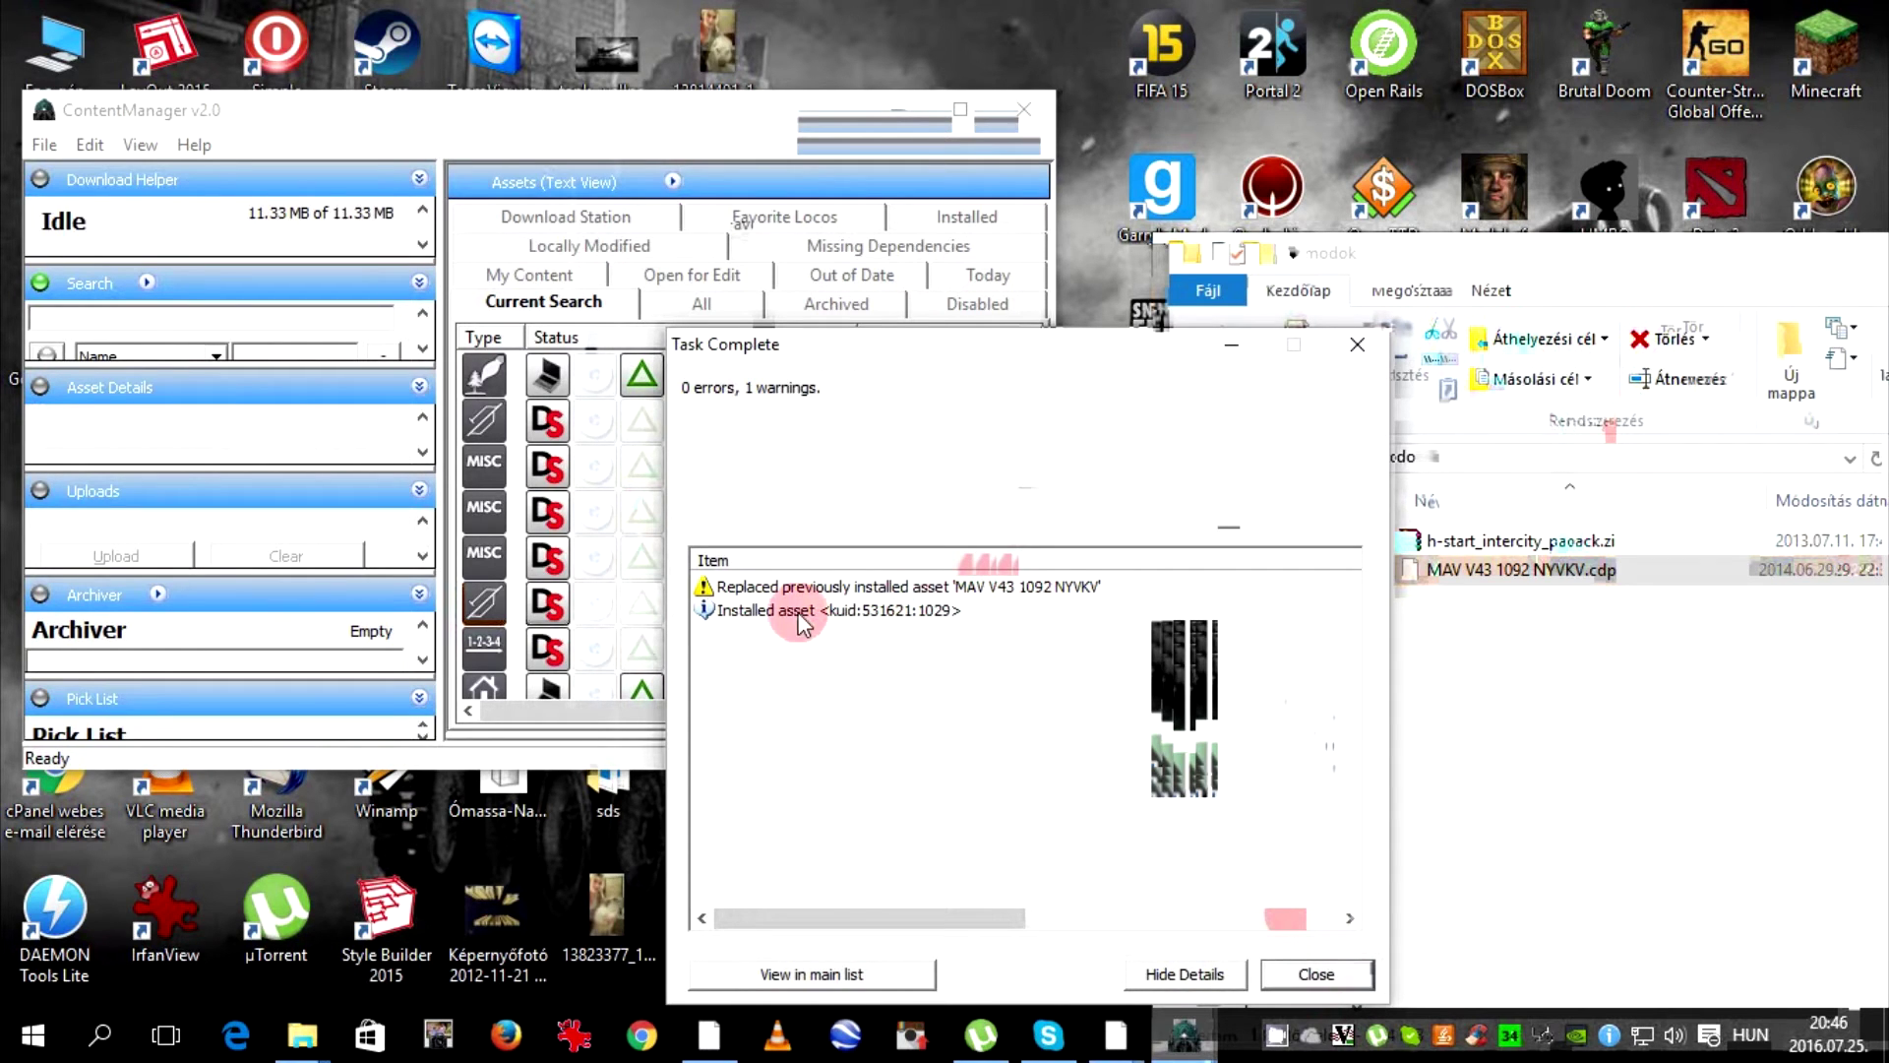
{"action": "left_click", "coordinate": [1318, 971]}
{"action": "left_click", "coordinate": [1318, 971]}
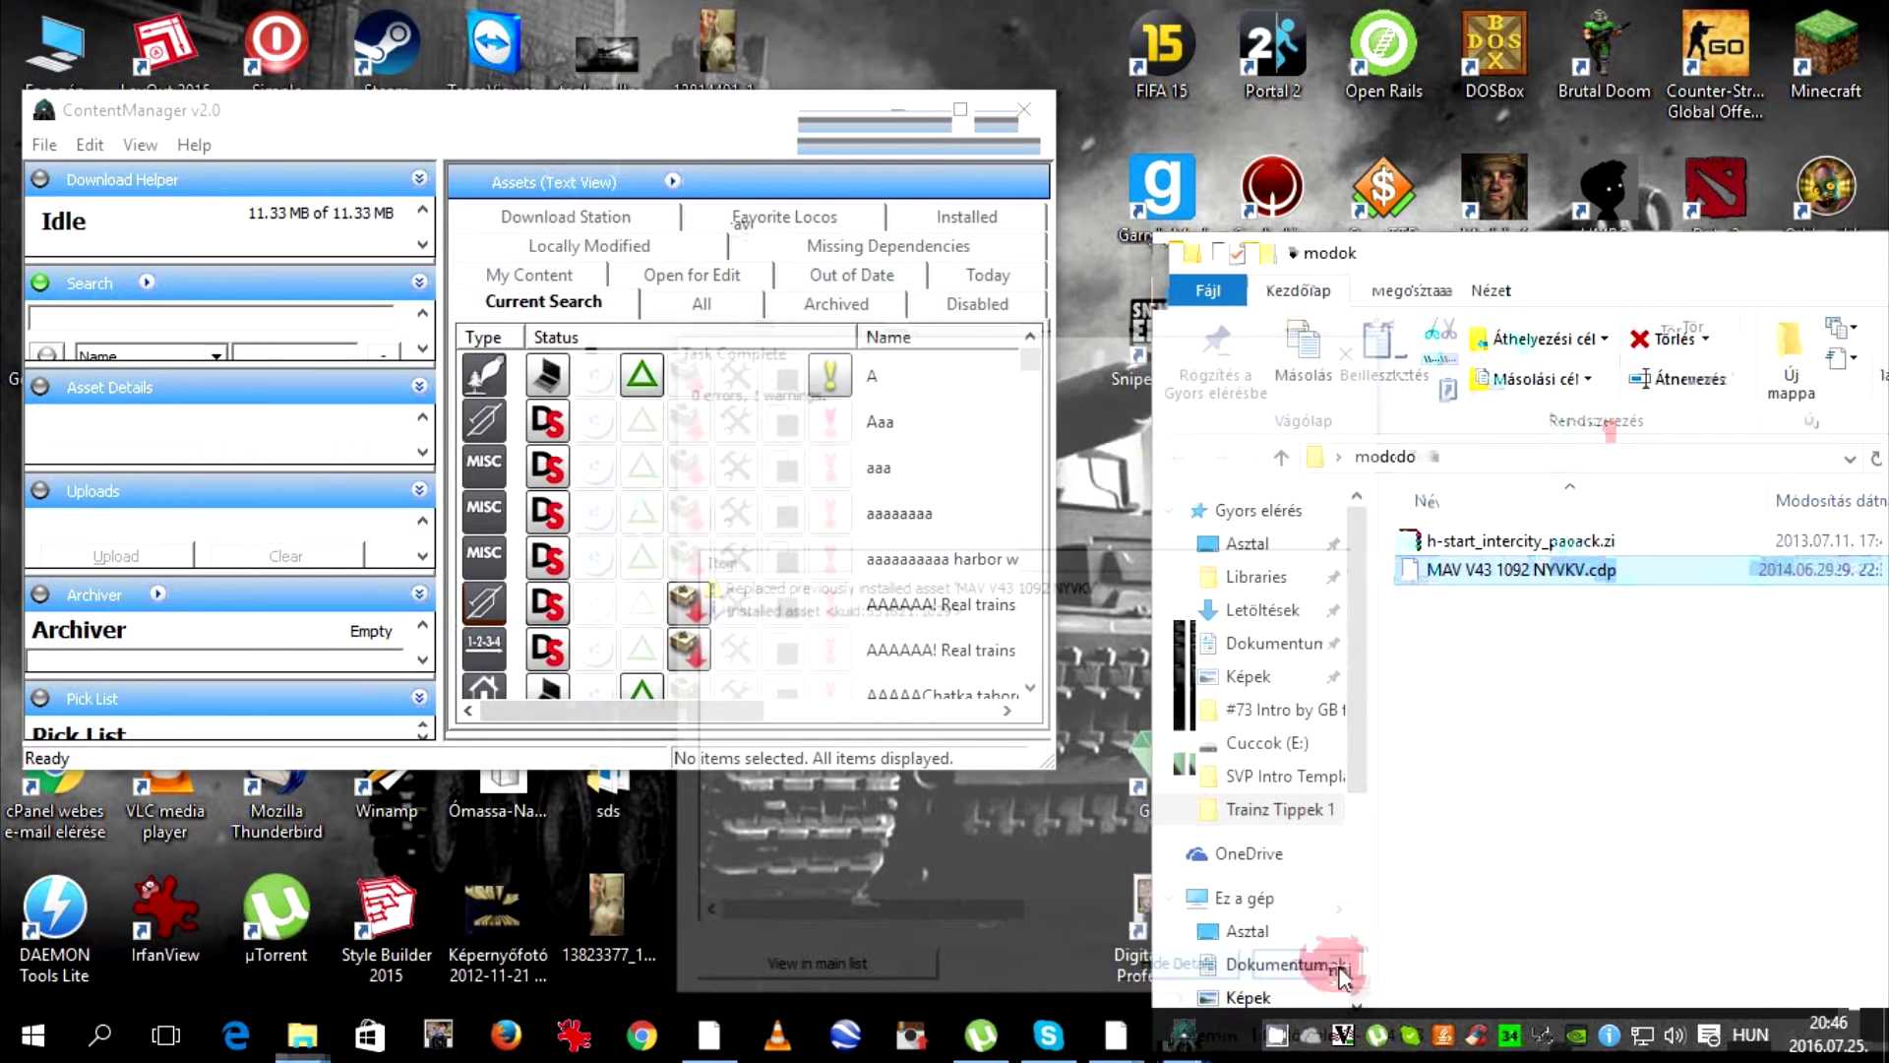
Maximize the Content Manager window and search the assets for "NYvKV"
{"action": "left_click", "coordinate": [960, 109]}
{"action": "left_click", "coordinate": [197, 275]}
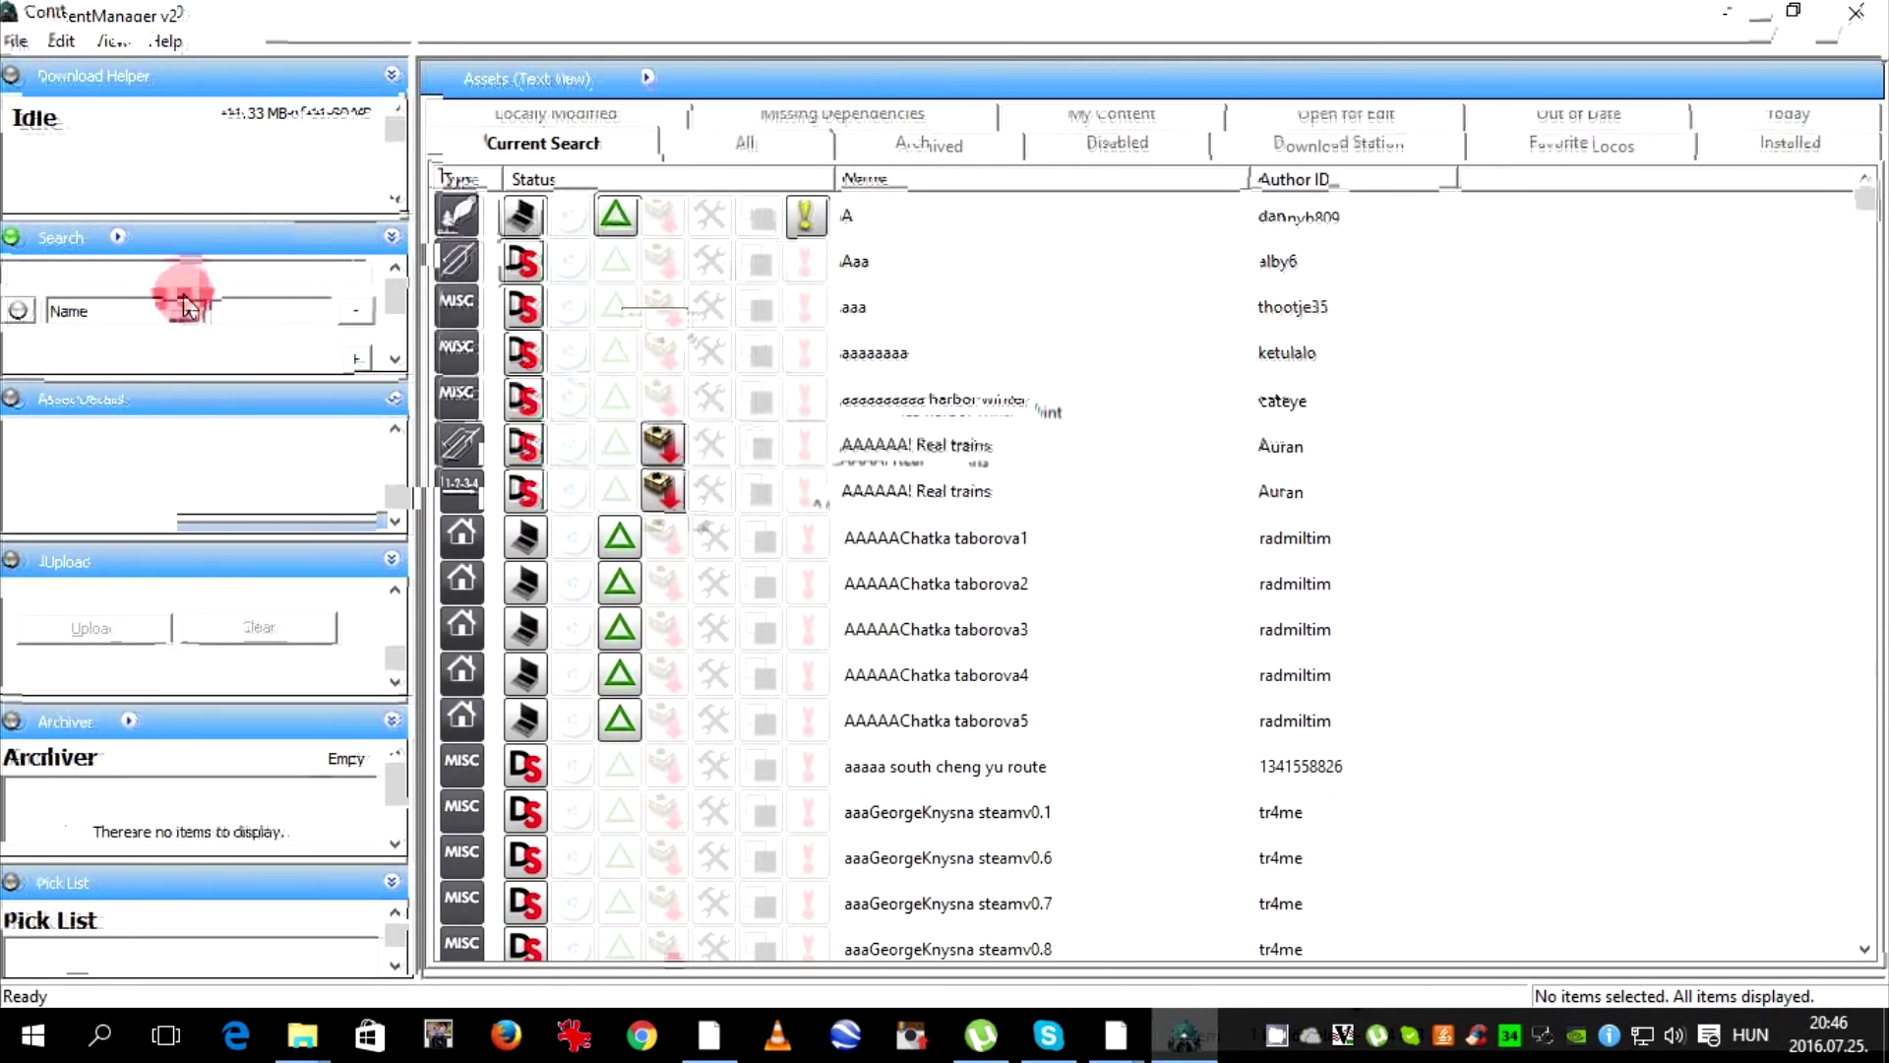
{"action": "type", "text": "NY"}
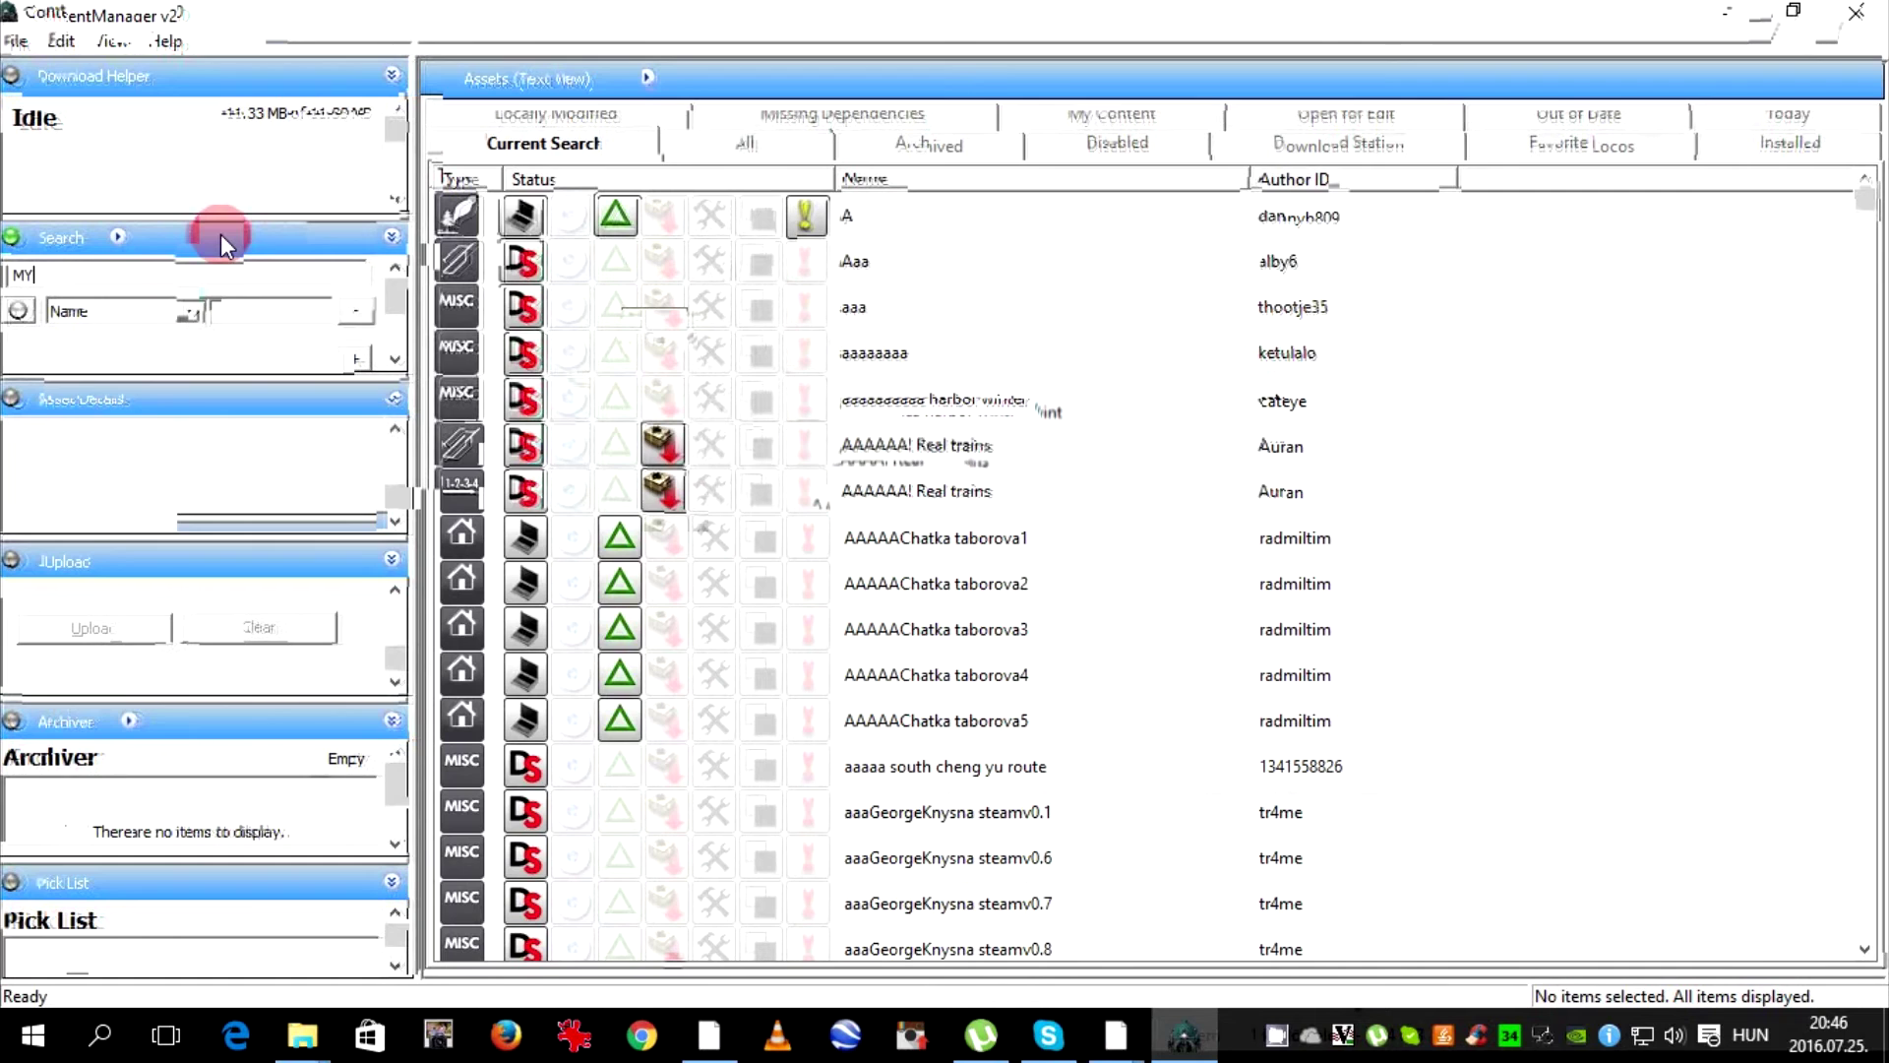
{"action": "type", "text": "KV"}
{"action": "left_click", "coordinate": [27, 276]}
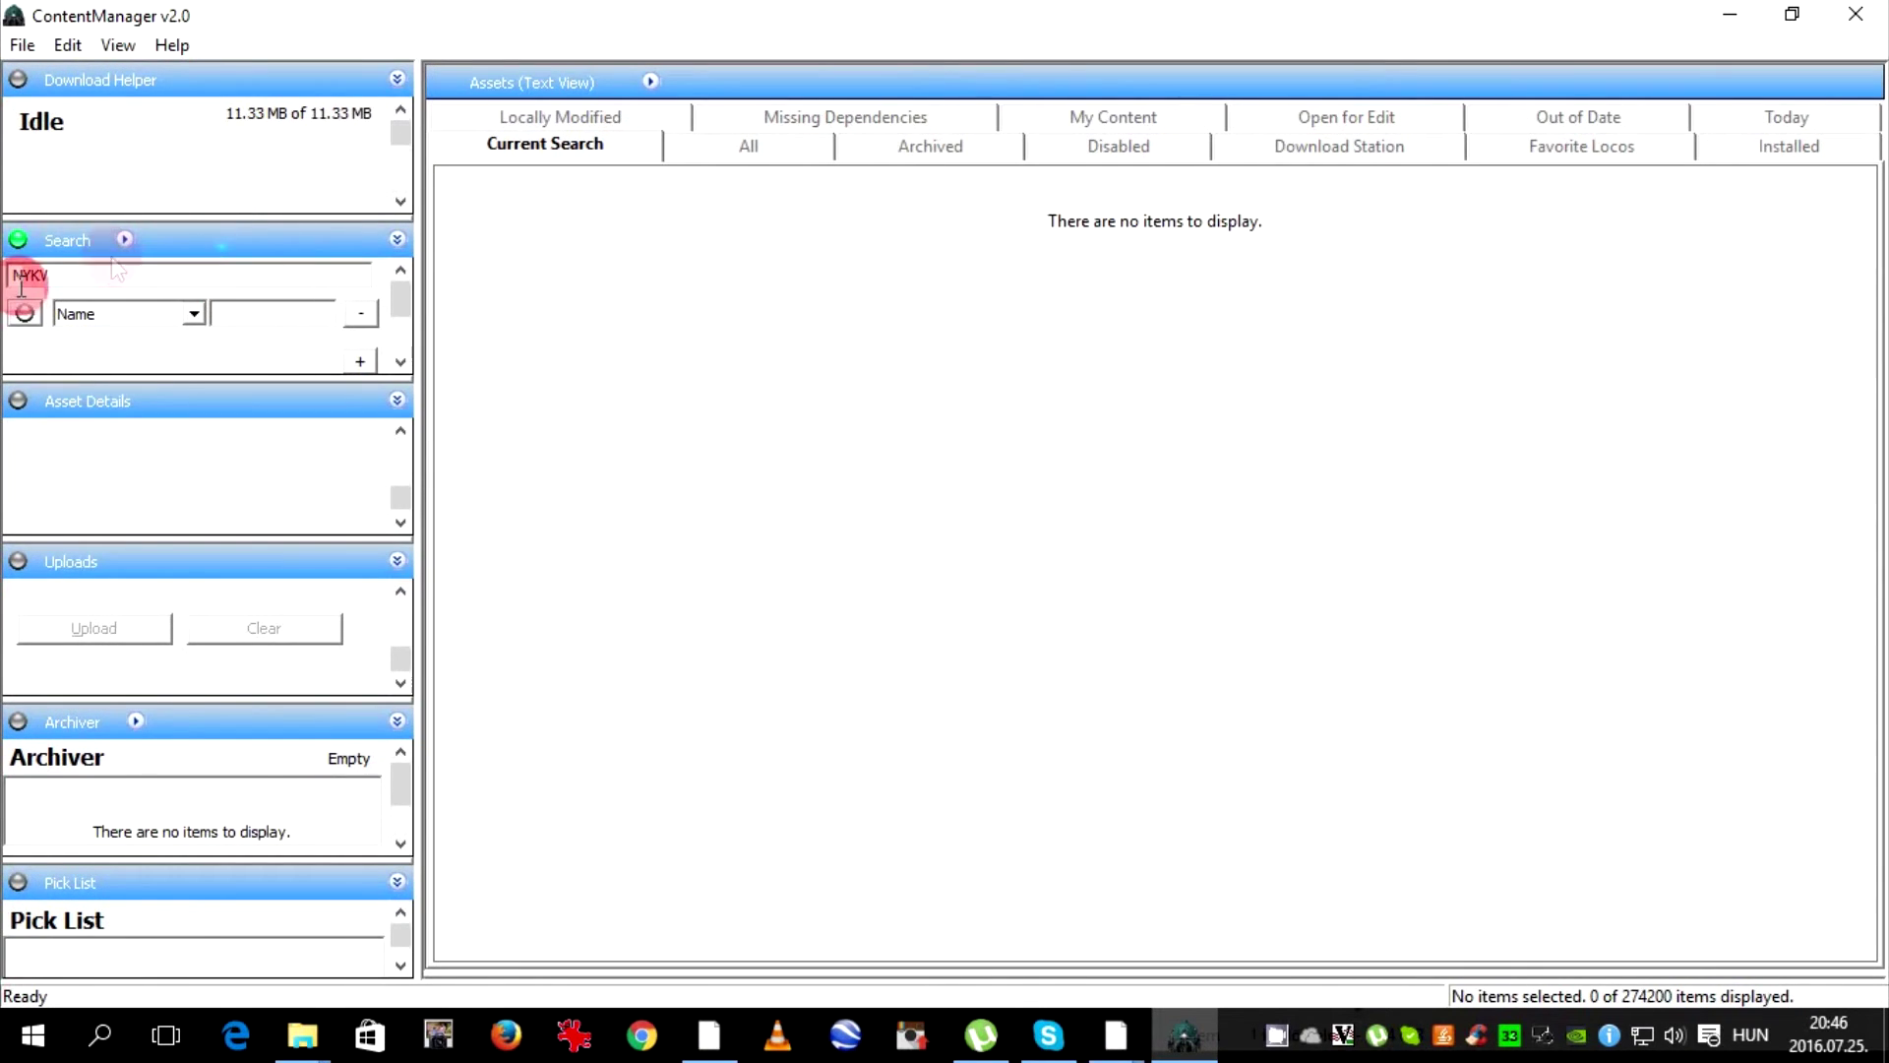
{"action": "type", "text": "V"}
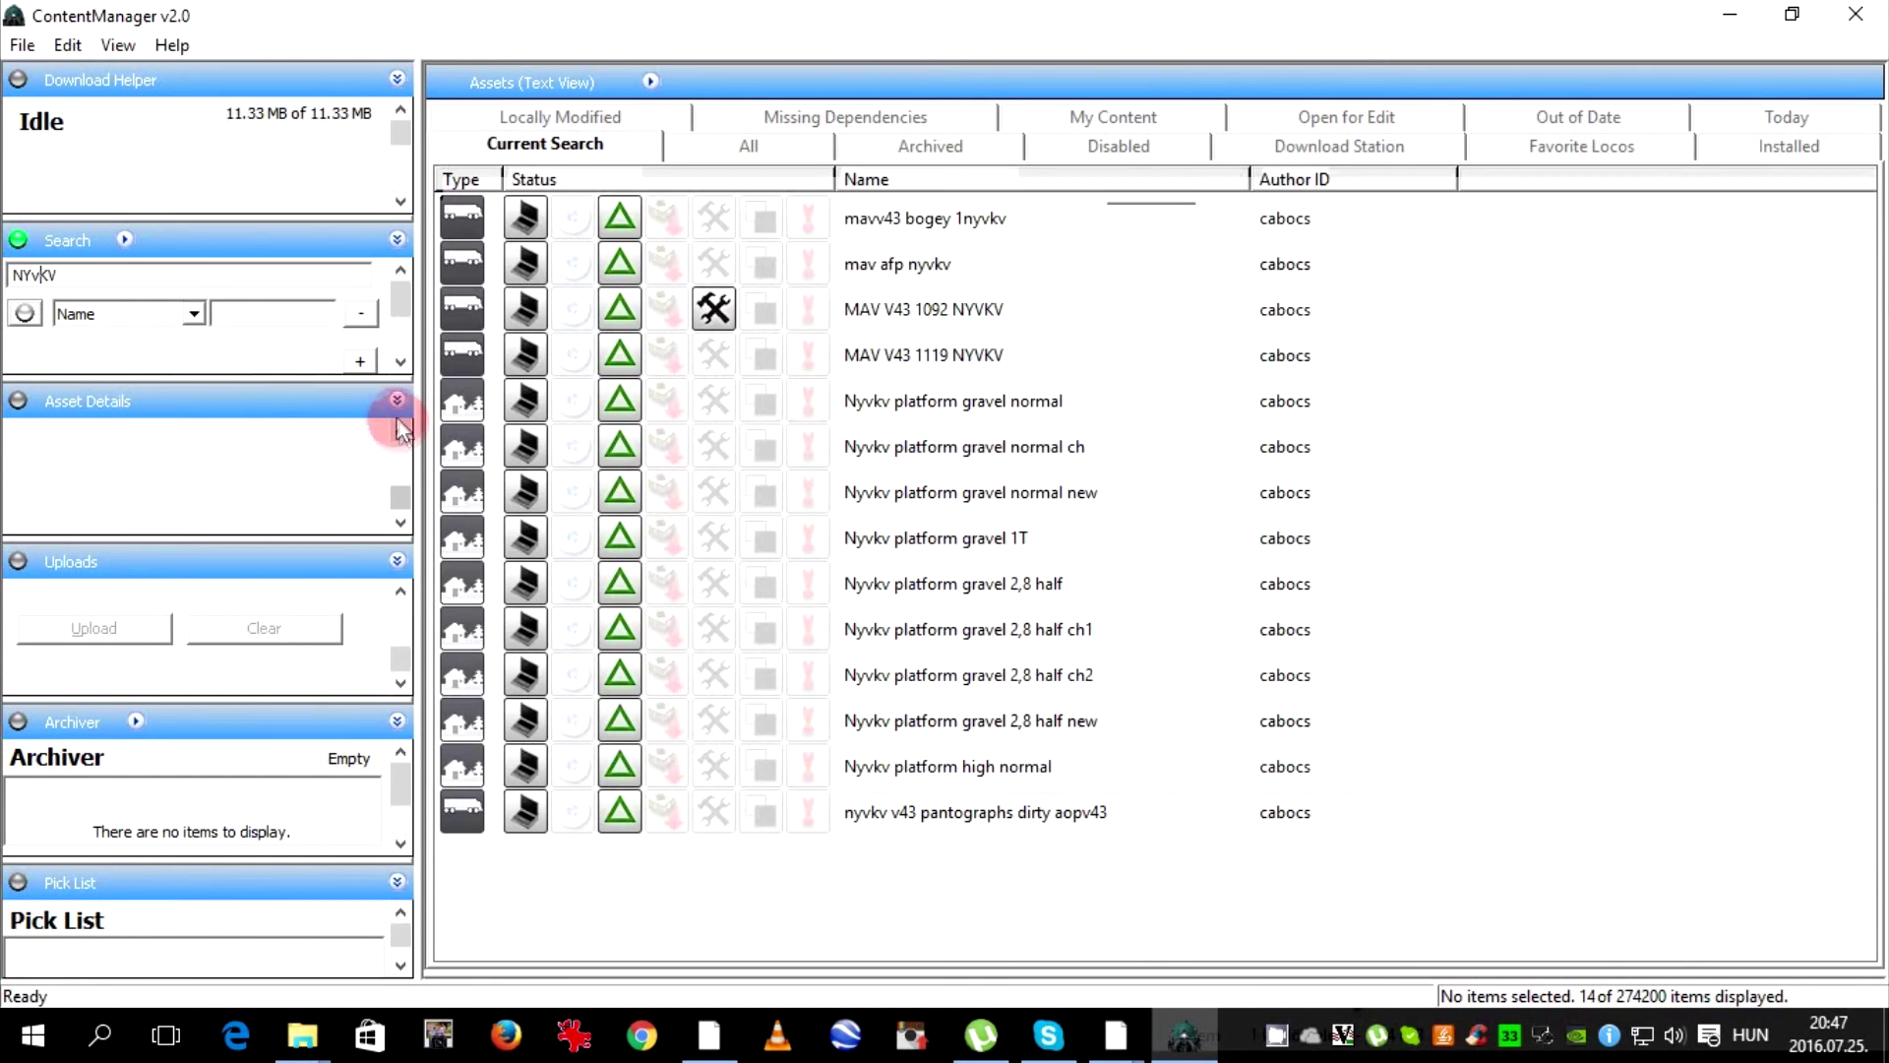
Revert the MAV V43 1092 NYVKV asset that is open for edit
{"action": "left_click", "coordinate": [882, 307]}
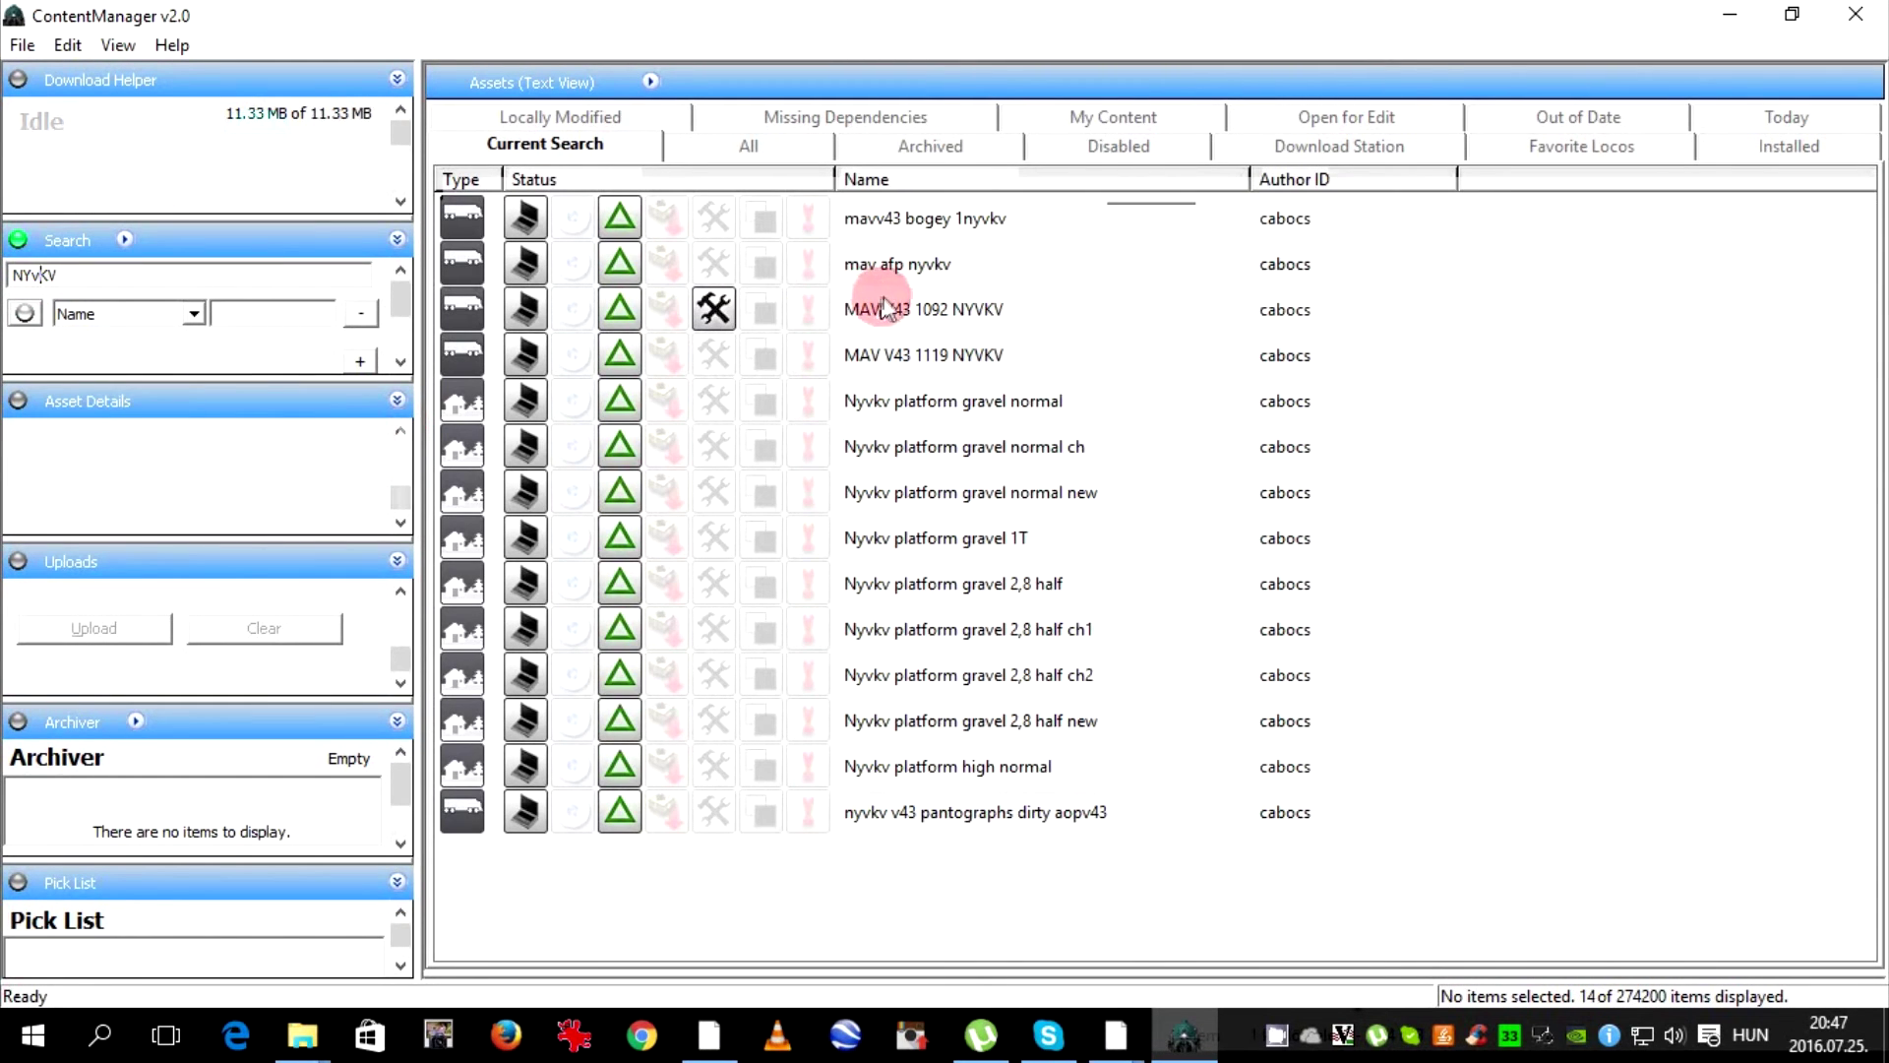
{"action": "left_click", "coordinate": [881, 354]}
{"action": "right_click", "coordinate": [889, 309]}
{"action": "left_click", "coordinate": [862, 448]}
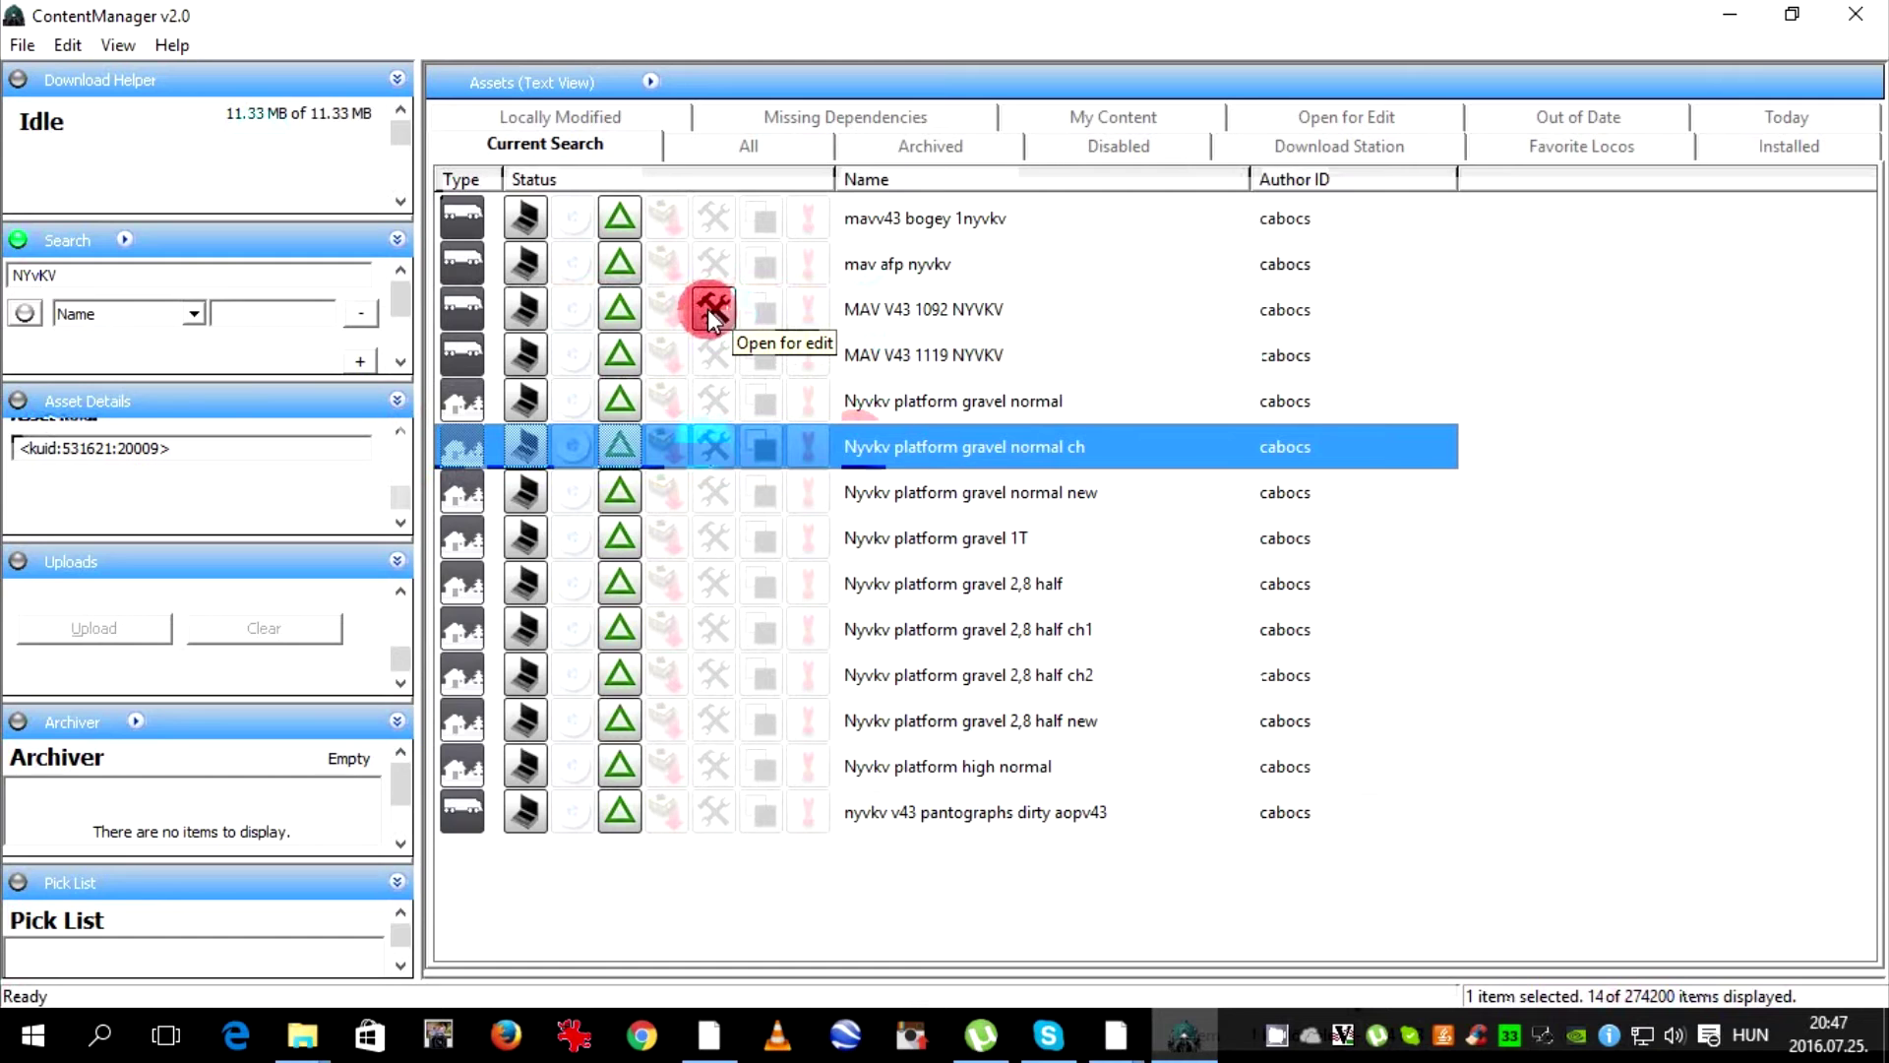
{"action": "right_click", "coordinate": [869, 315]}
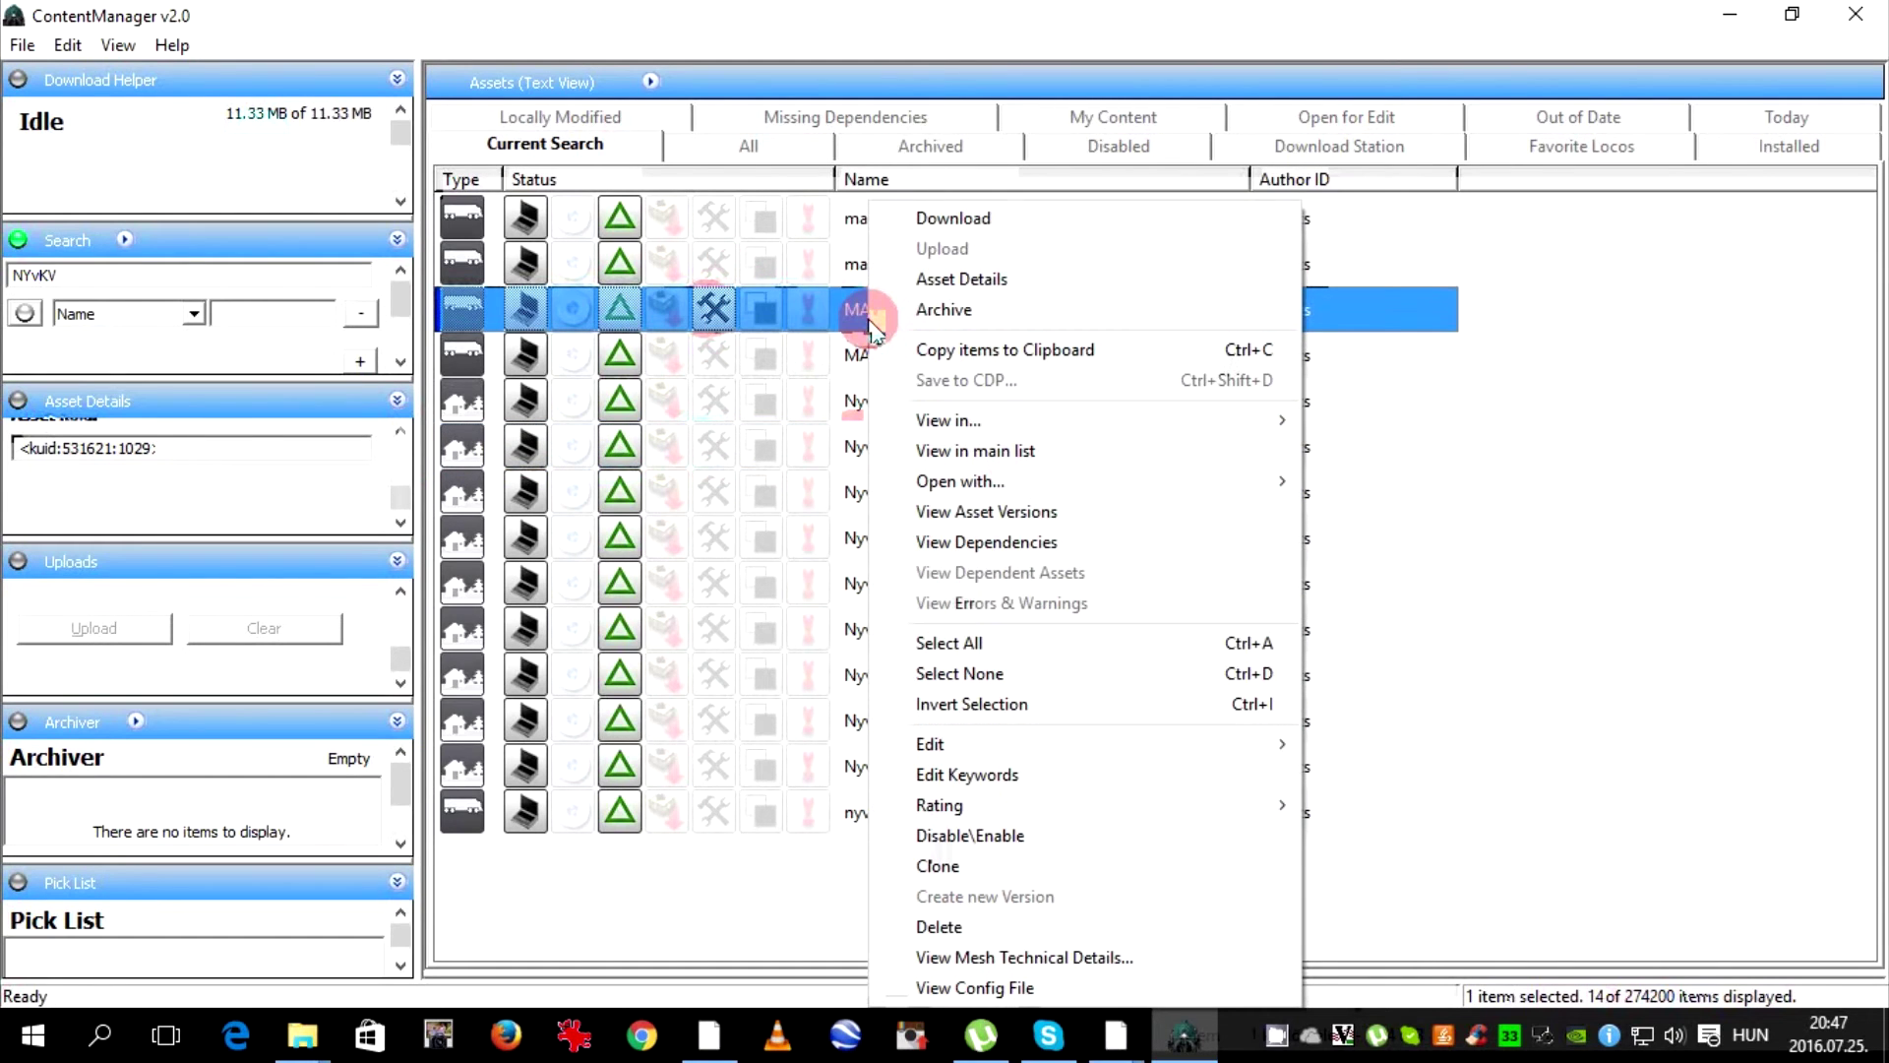
{"action": "mouse_move", "coordinate": [1025, 740]}
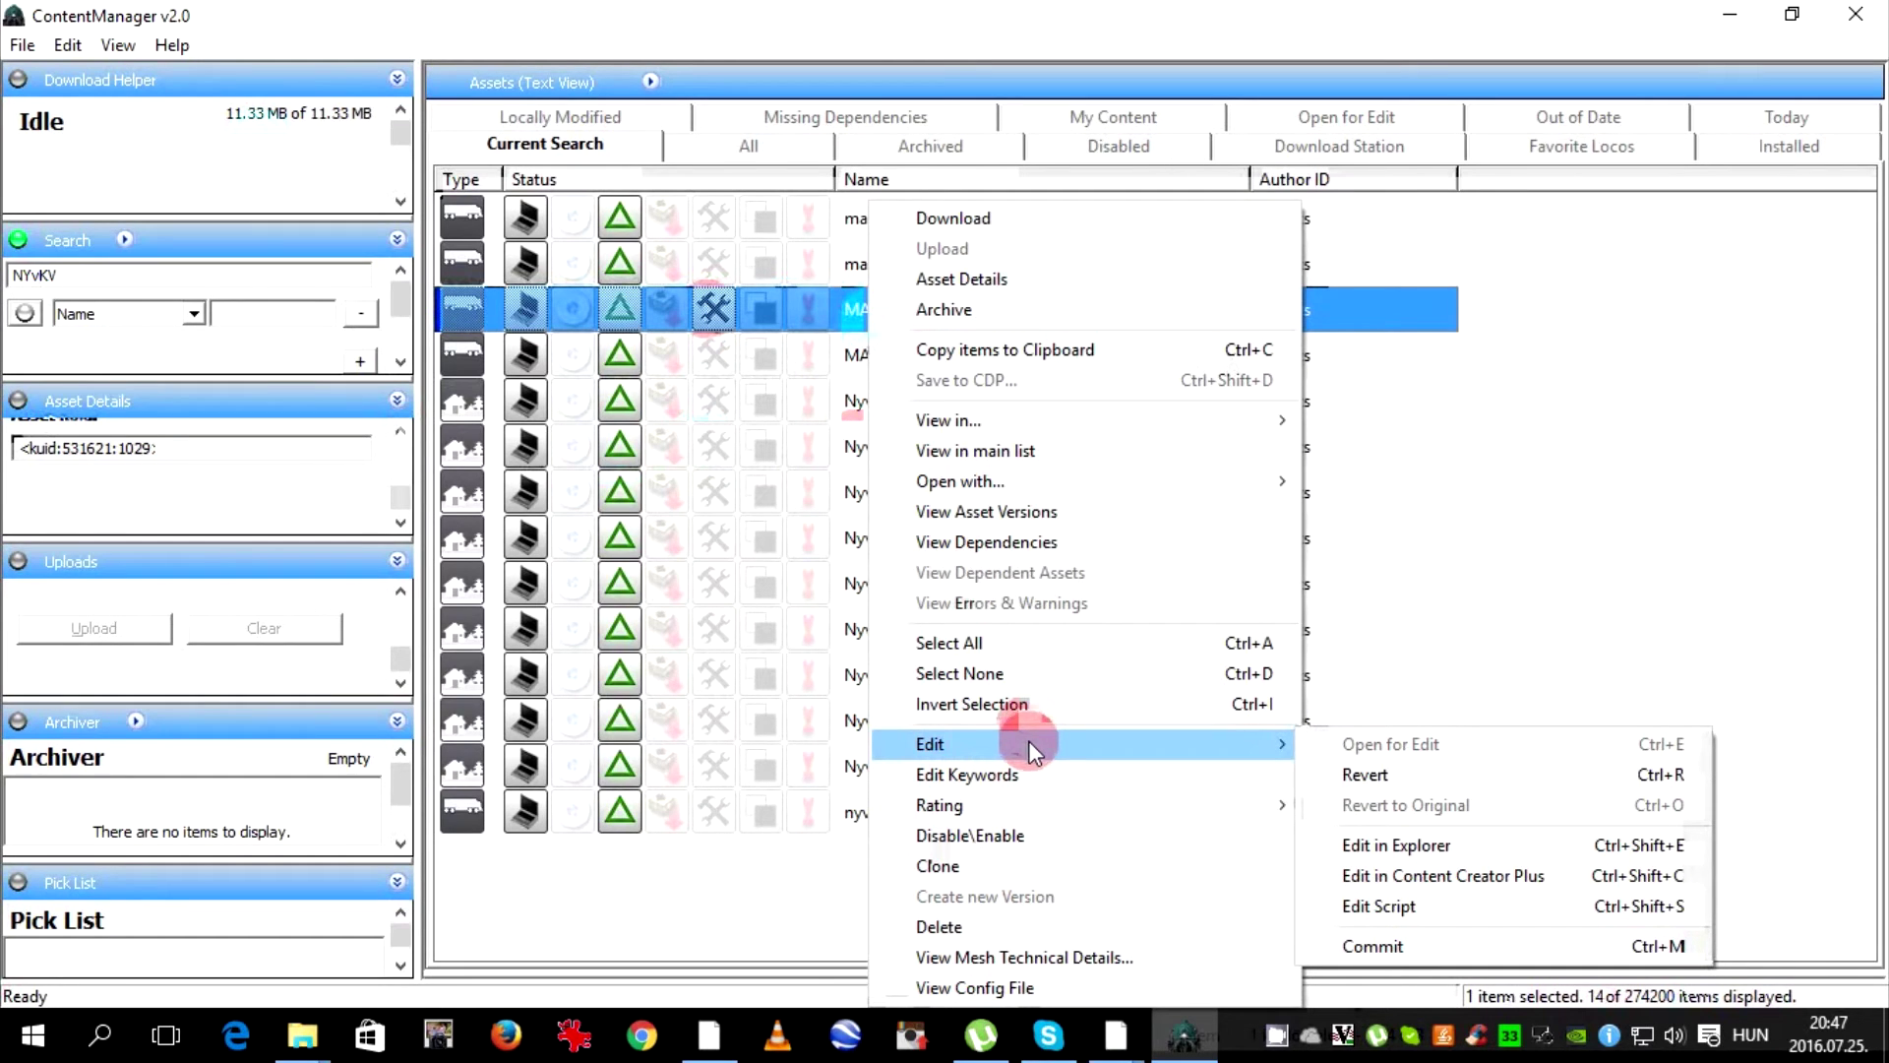
{"action": "left_click", "coordinate": [1407, 775]}
{"action": "left_click", "coordinate": [1124, 531]}
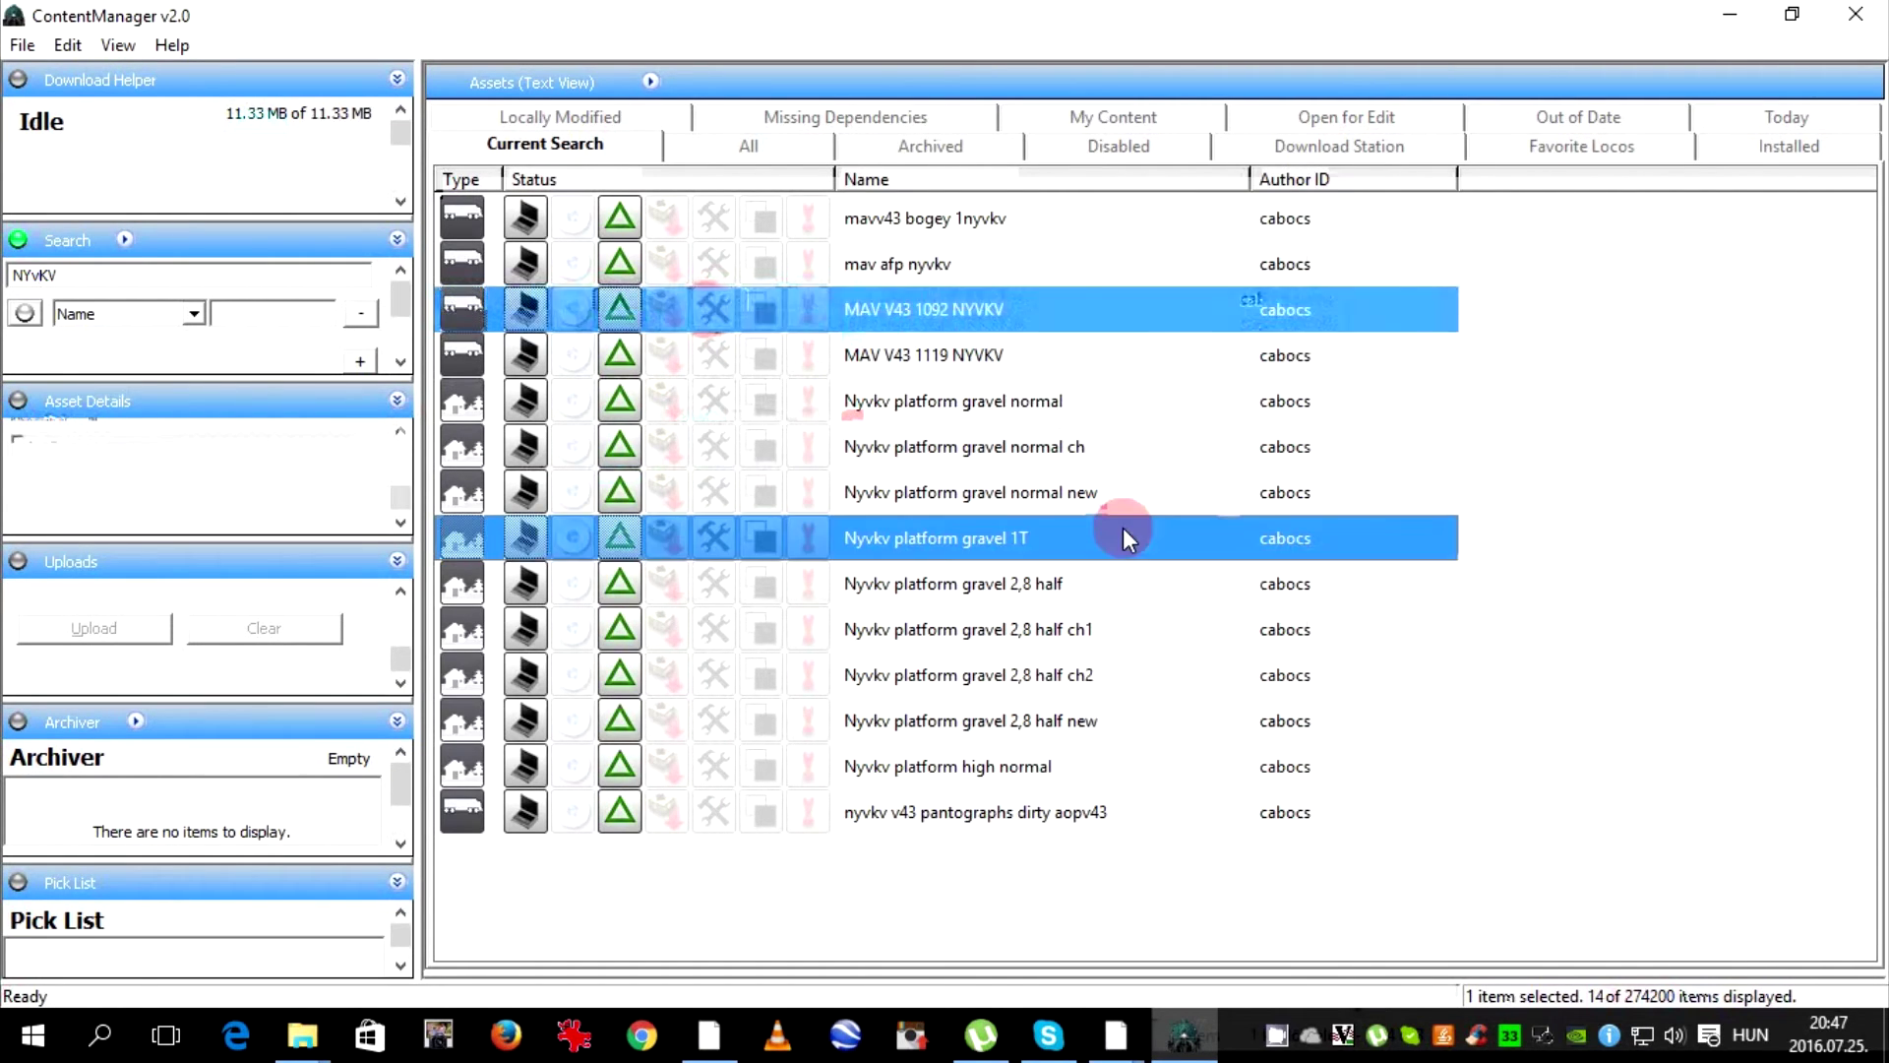
Check the edit options of the MAV V43 1092 NYVKV asset and bring up its dependencies
{"action": "left_click", "coordinate": [859, 310]}
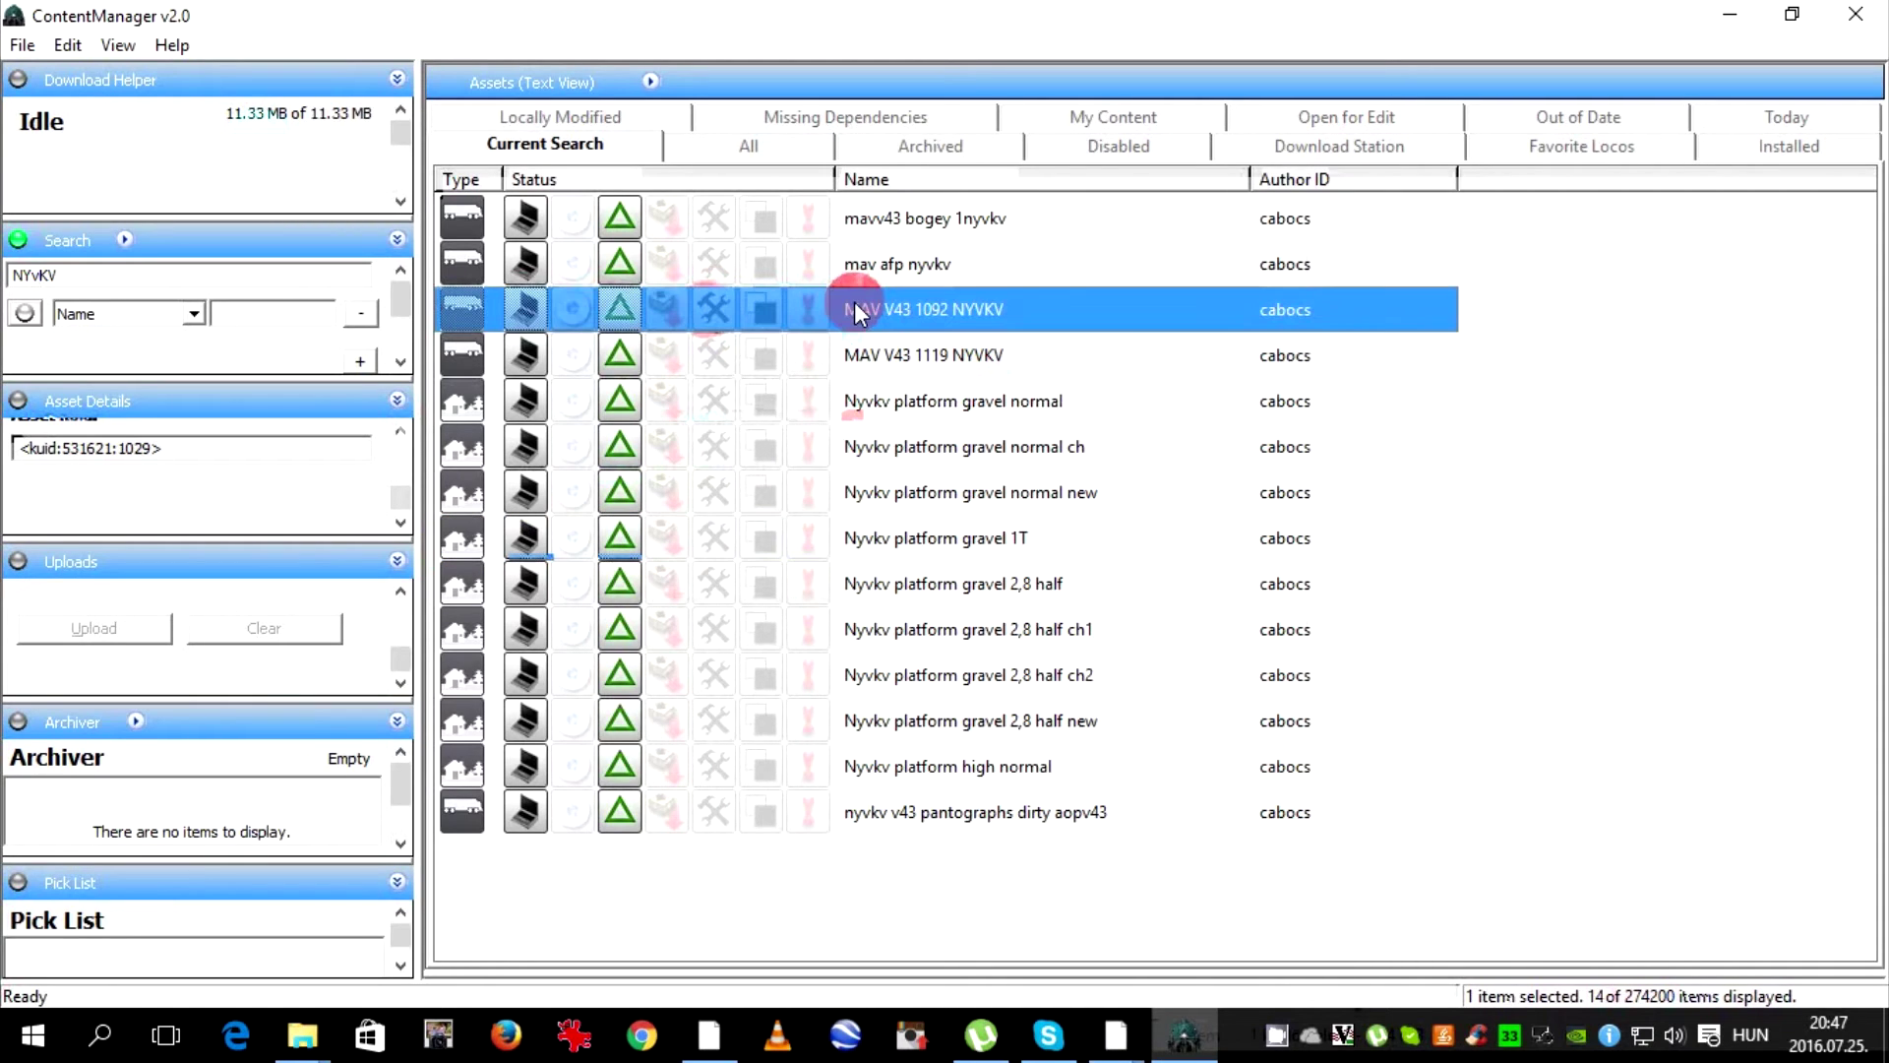
{"action": "left_click", "coordinate": [905, 364]}
{"action": "left_click", "coordinate": [935, 312]}
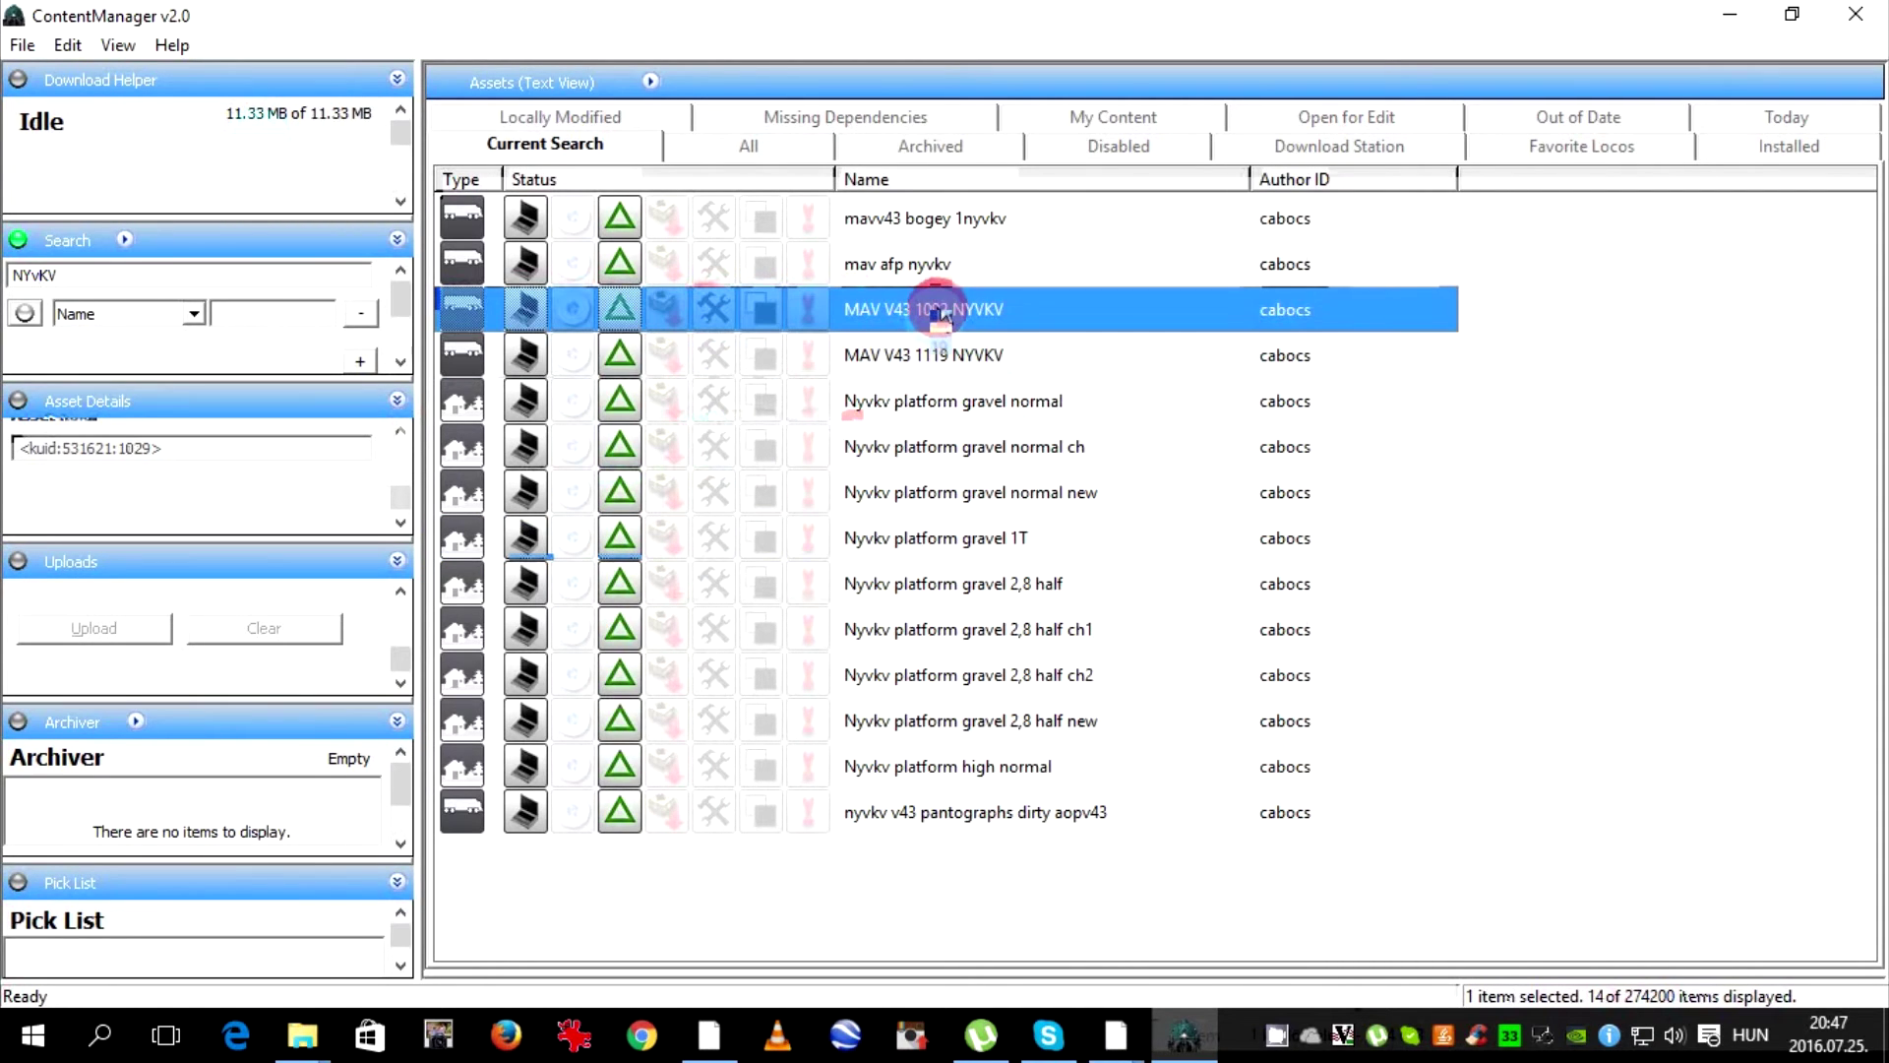
{"action": "right_click", "coordinate": [942, 315]}
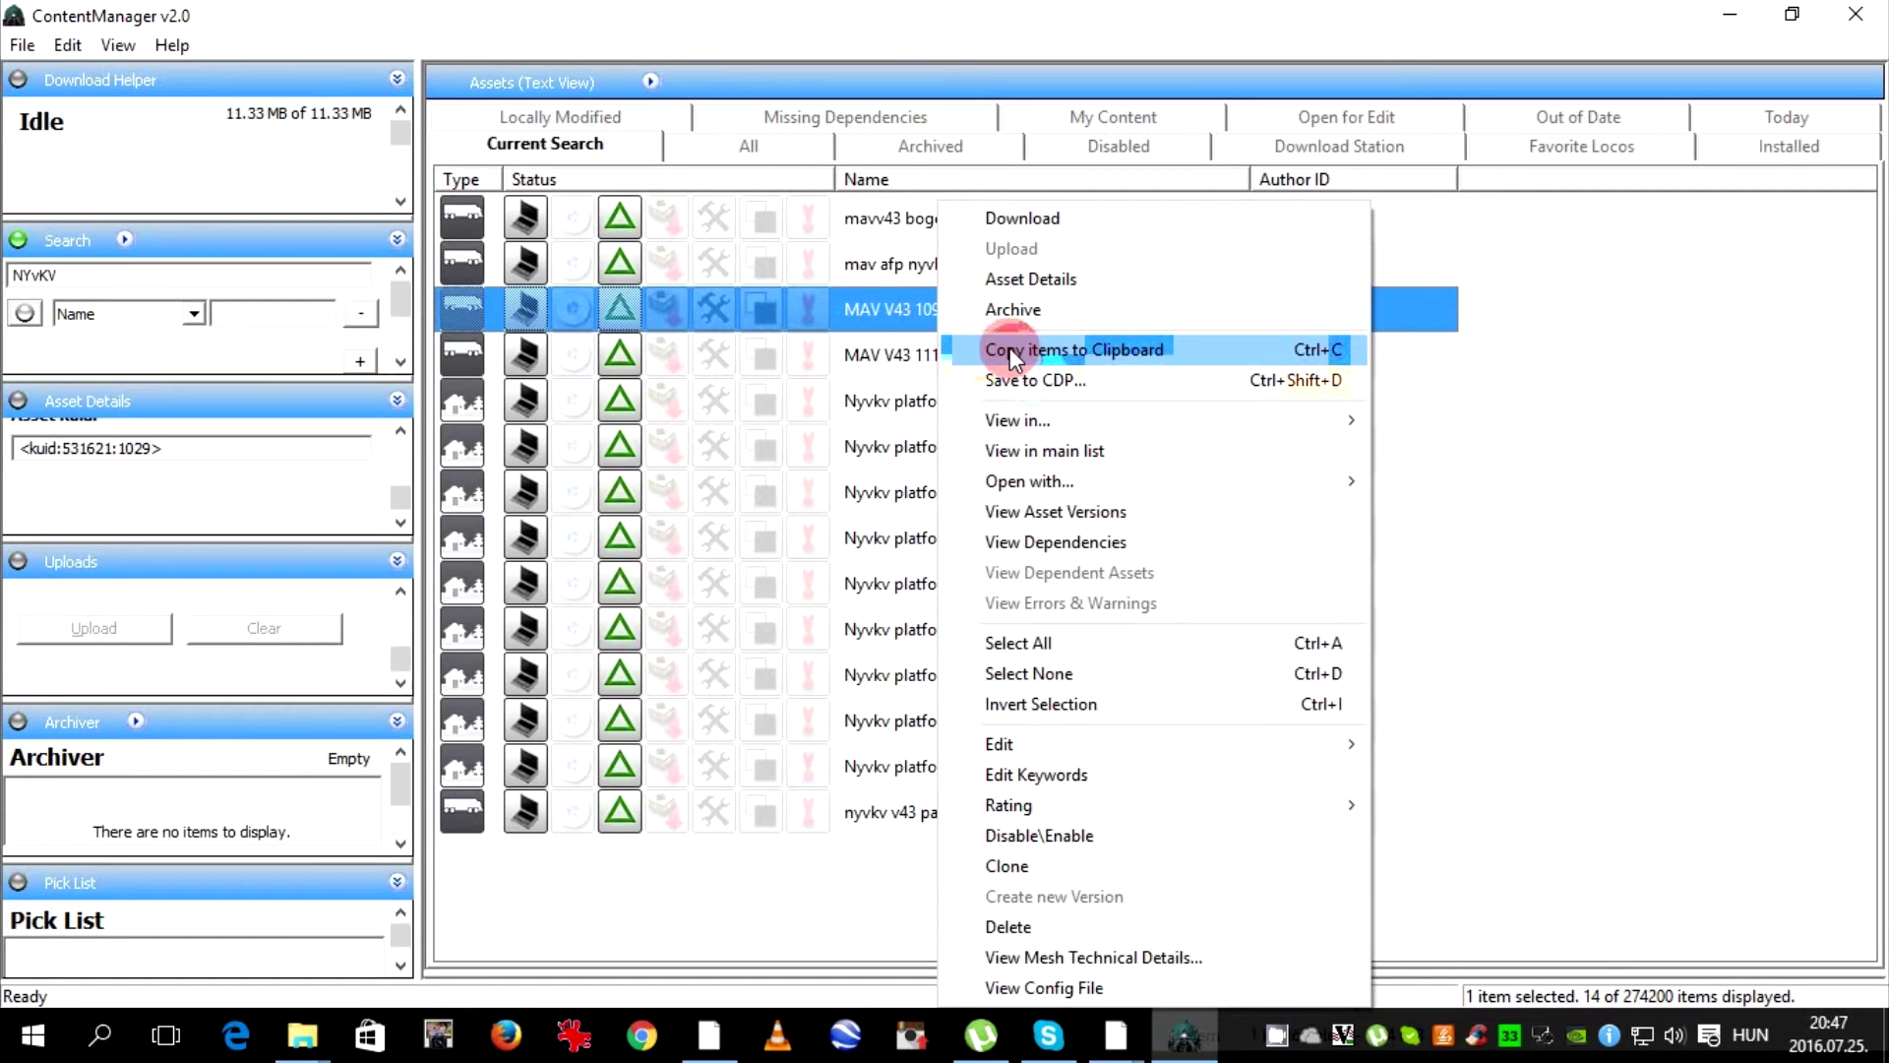
{"action": "left_click", "coordinate": [1113, 741]}
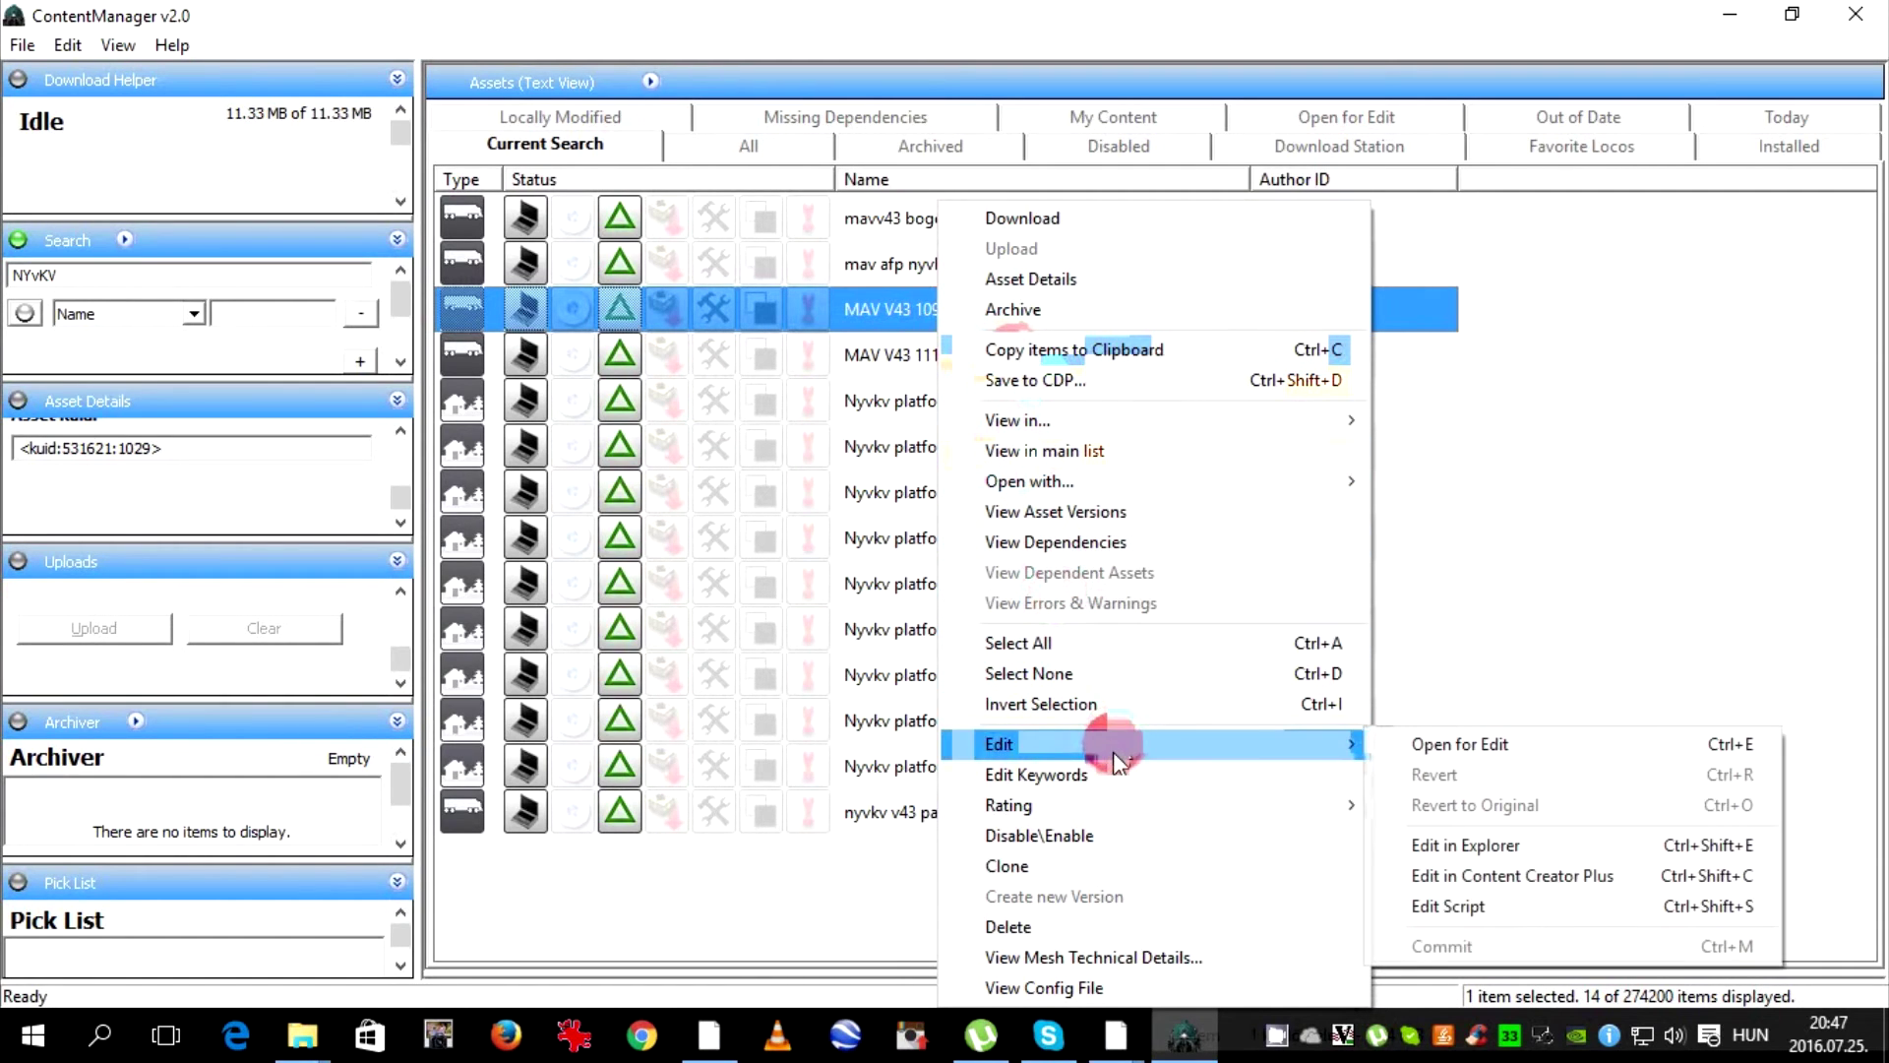
{"action": "left_click", "coordinate": [1118, 539]}
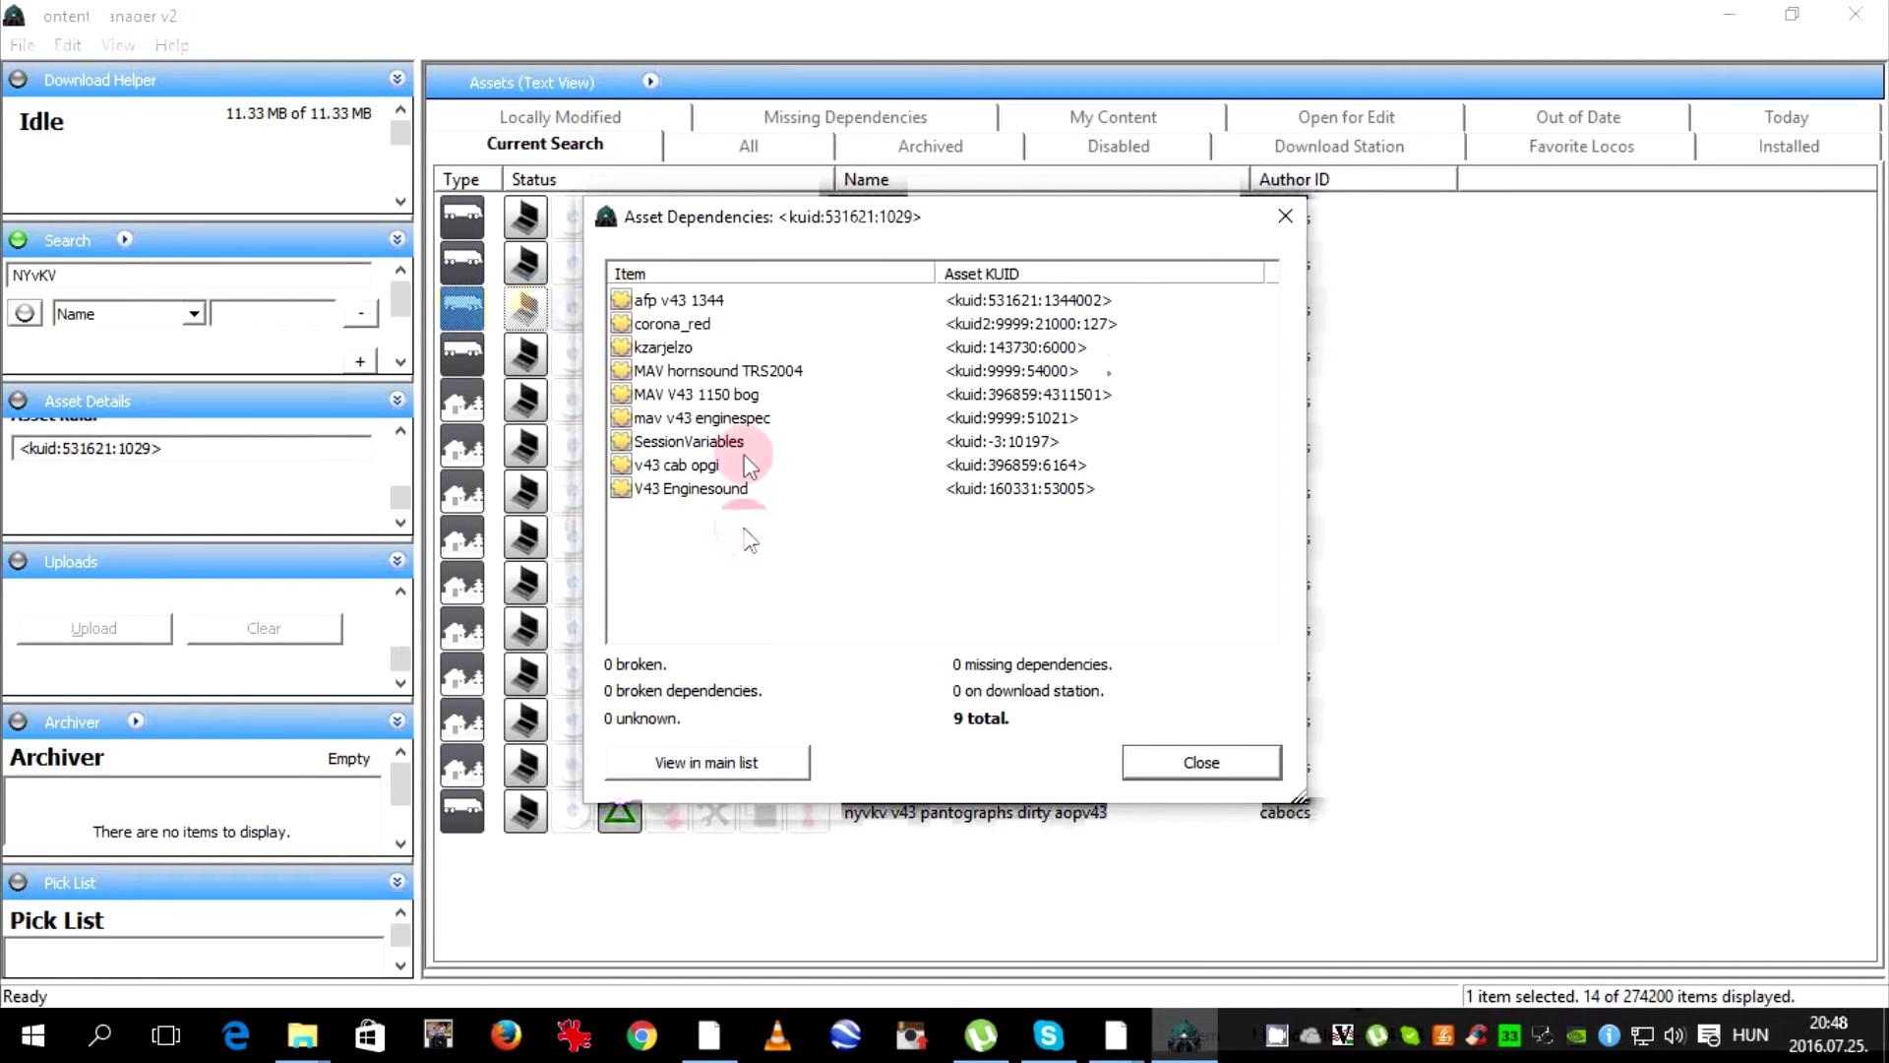
Go through the dependency entries, including the pantograph, horn sound, enginespec and cab items, and close the dependency list
{"action": "left_click", "coordinate": [713, 302]}
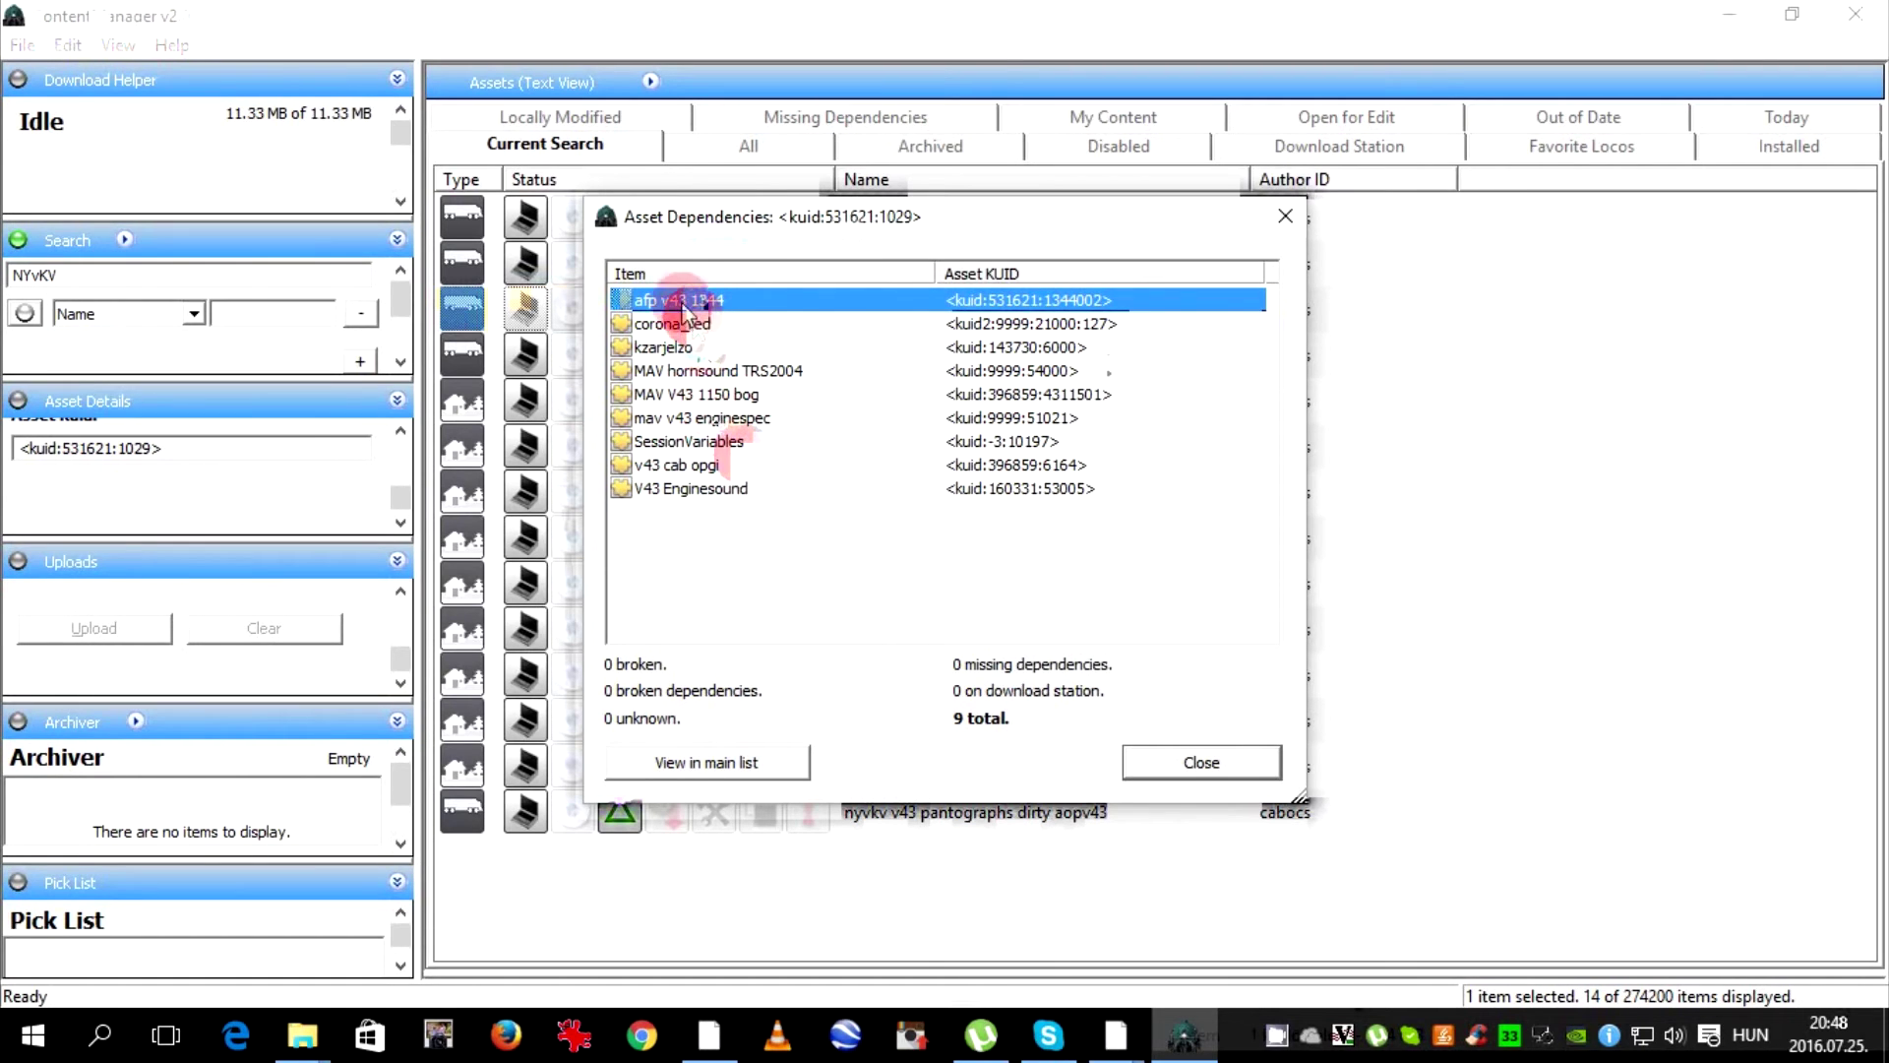
{"action": "left_click", "coordinate": [754, 370]}
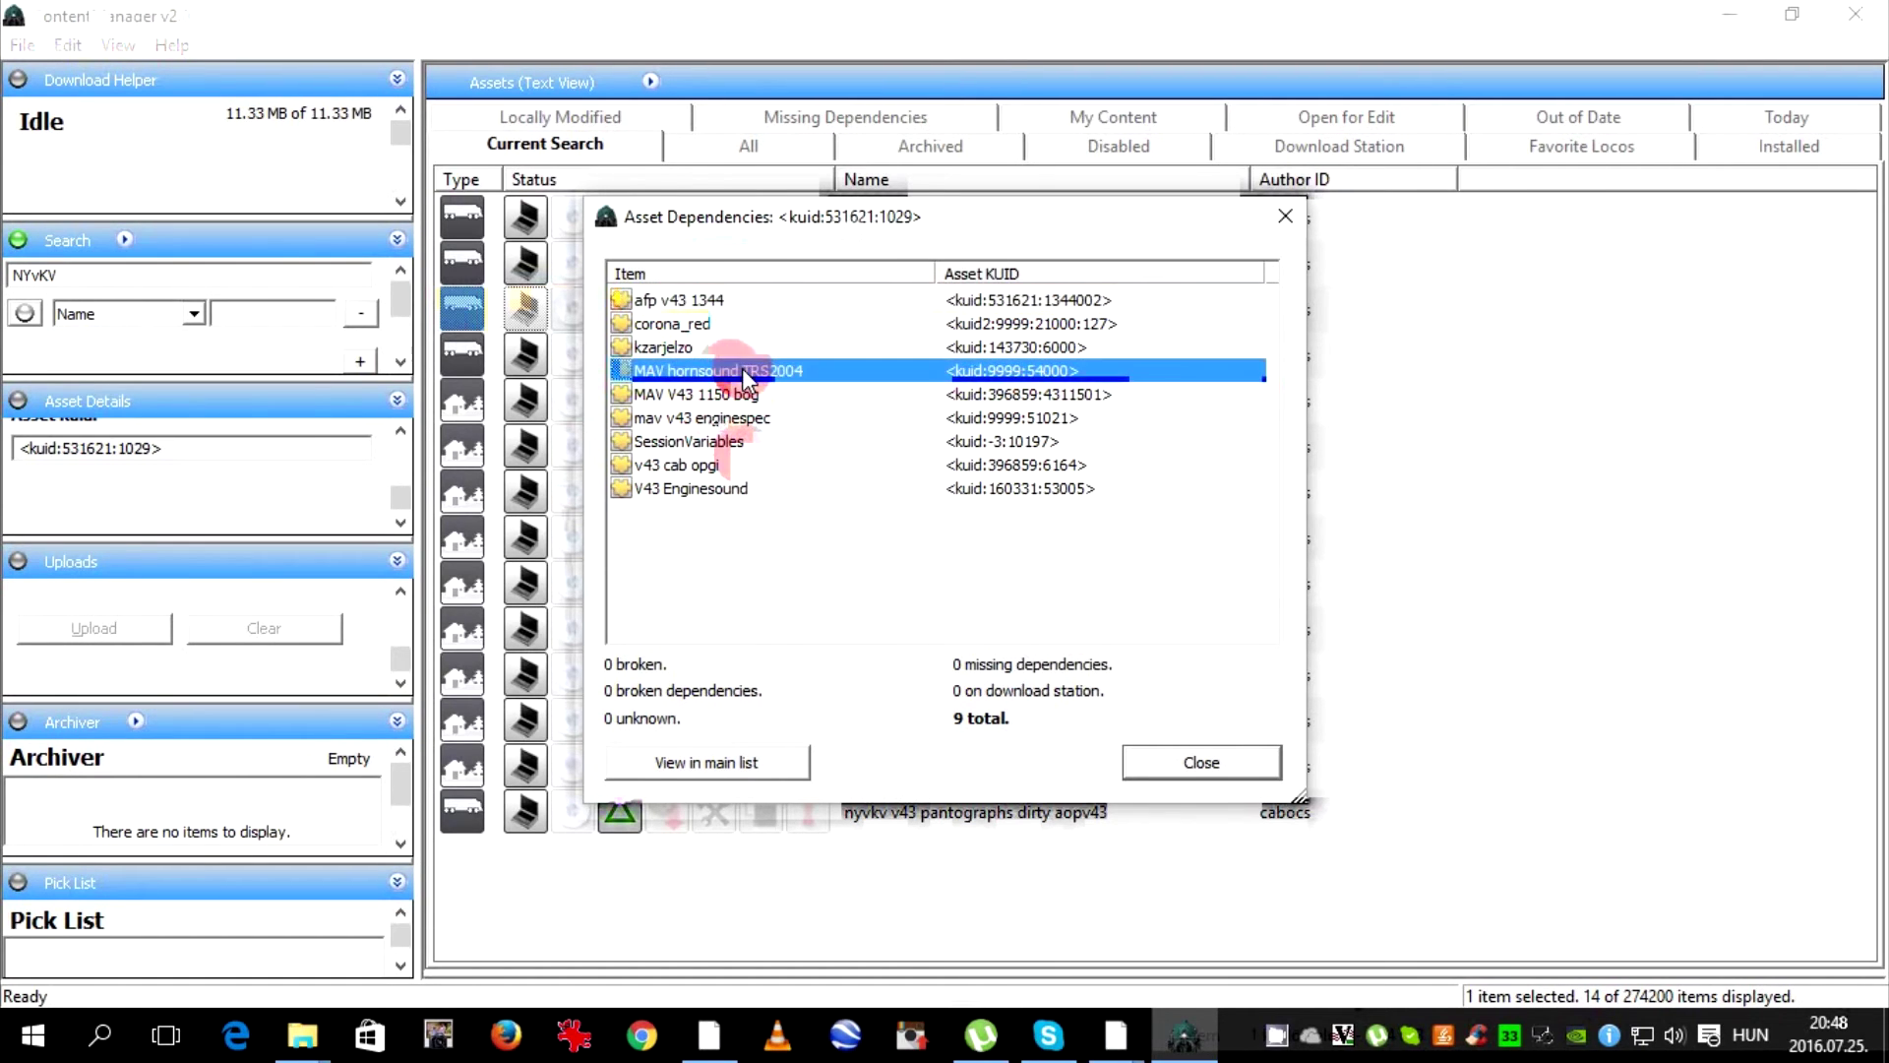
{"action": "left_click", "coordinate": [738, 419]}
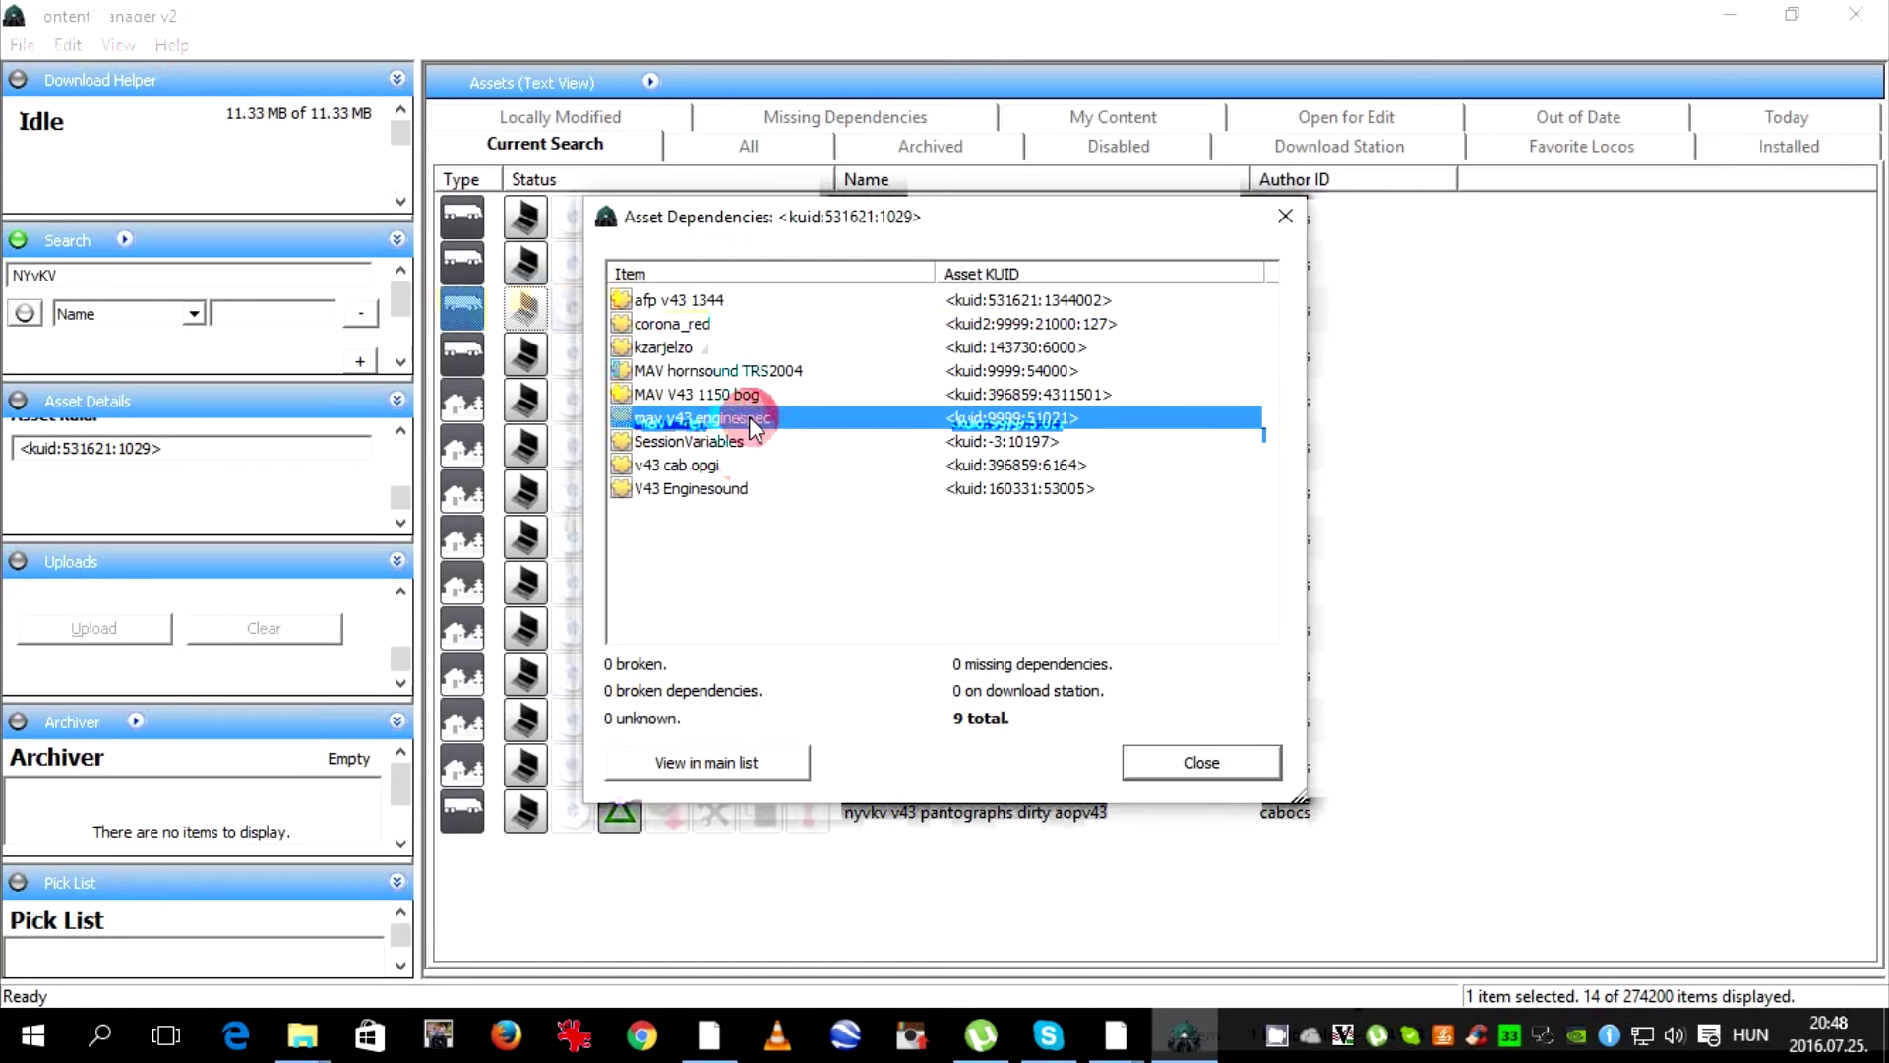
{"action": "mouse_move", "coordinate": [748, 416]}
{"action": "left_mouse_down"}
{"action": "mouse_move", "coordinate": [673, 482]}
{"action": "mouse_move", "coordinate": [674, 463]}
{"action": "mouse_move", "coordinate": [711, 460]}
{"action": "mouse_move", "coordinate": [809, 562]}
{"action": "left_mouse_up"}
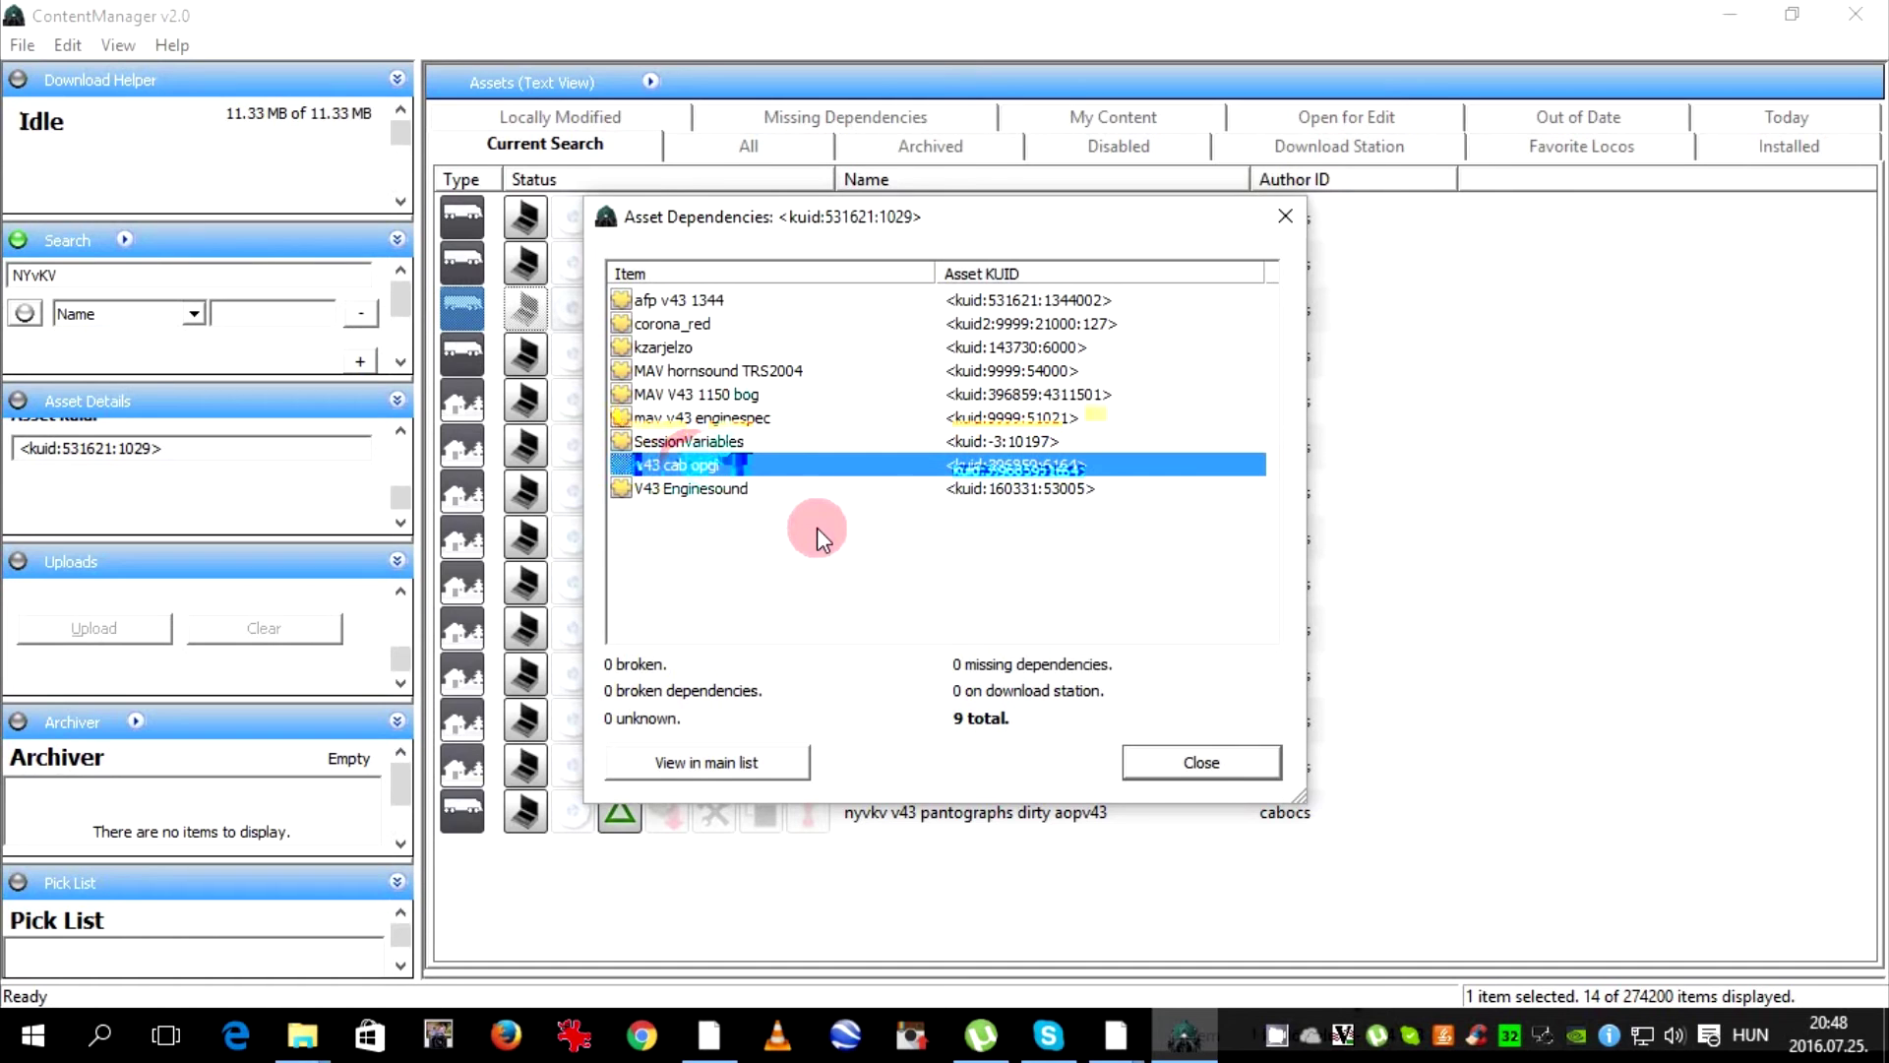
{"action": "mouse_move", "coordinate": [817, 528]}
{"action": "left_mouse_down"}
{"action": "mouse_move", "coordinate": [860, 350]}
{"action": "mouse_move", "coordinate": [716, 487]}
{"action": "mouse_move", "coordinate": [1249, 772]}
{"action": "left_mouse_up"}
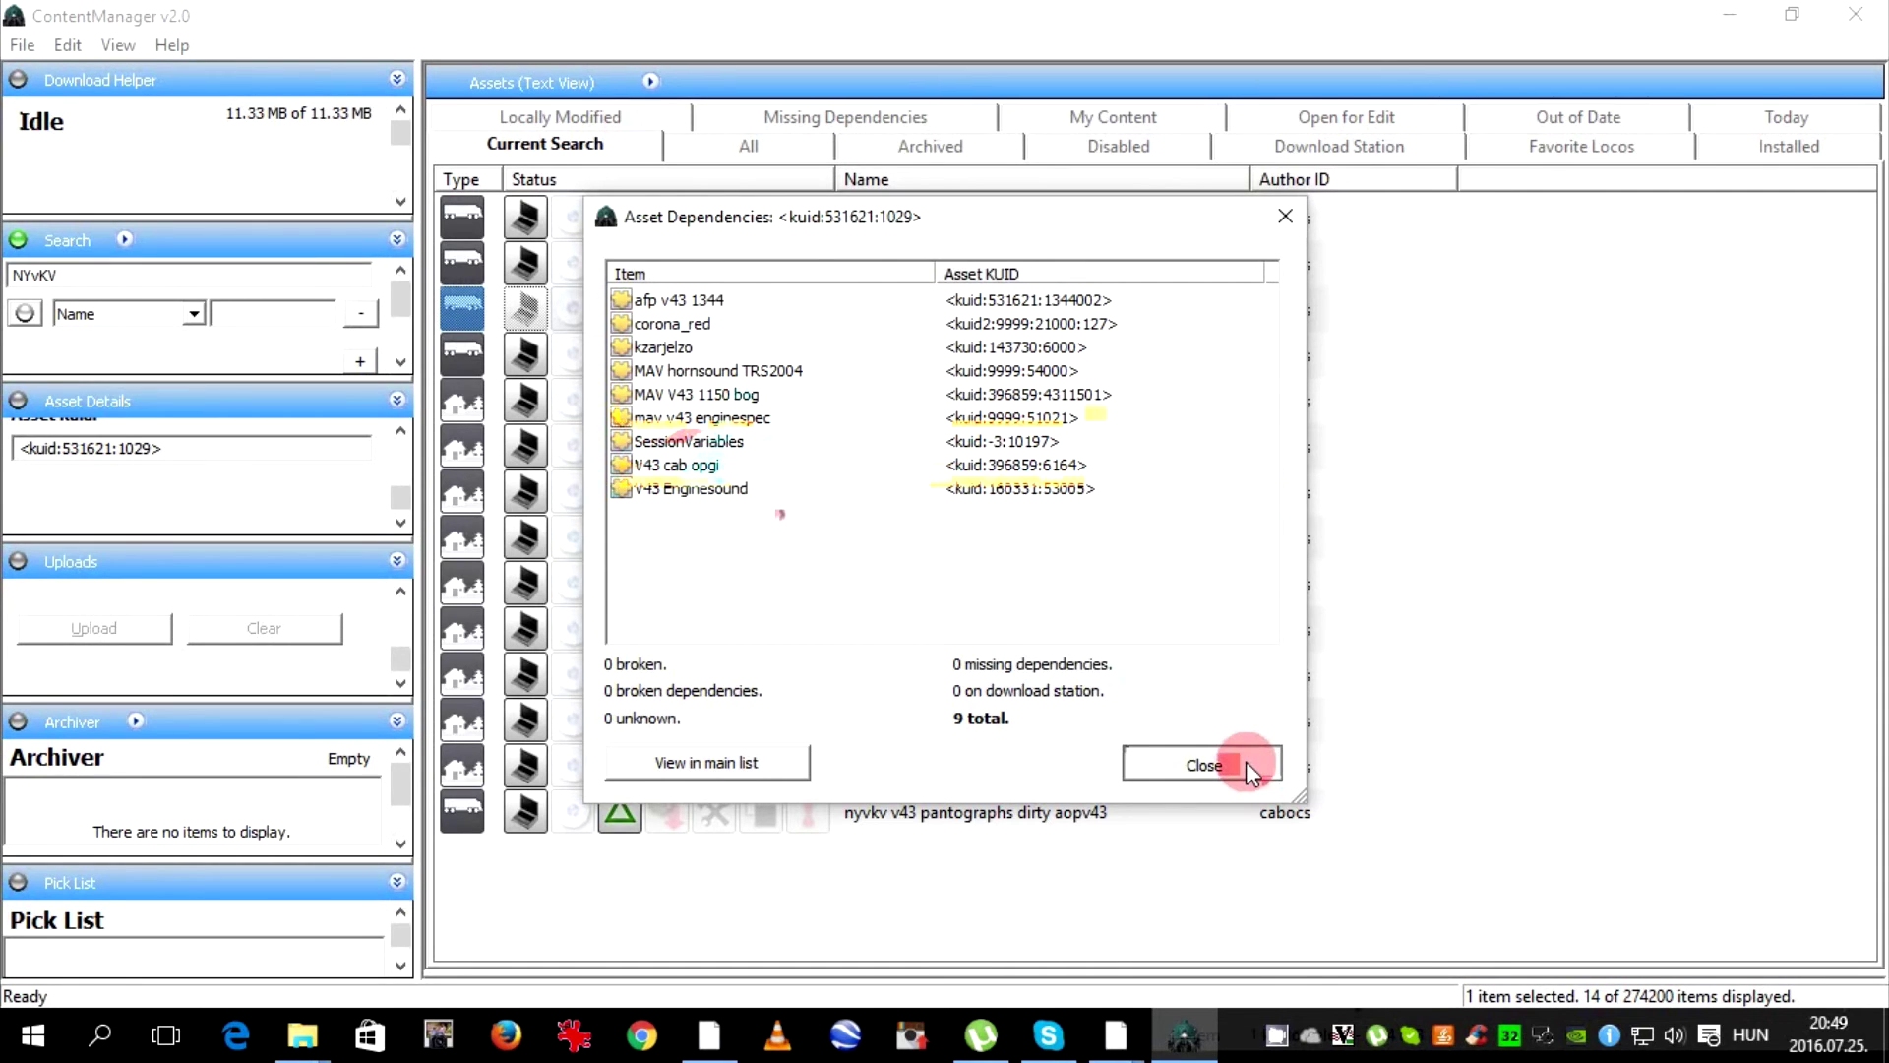
{"action": "left_click", "coordinate": [1246, 764]}
{"action": "left_click", "coordinate": [905, 414]}
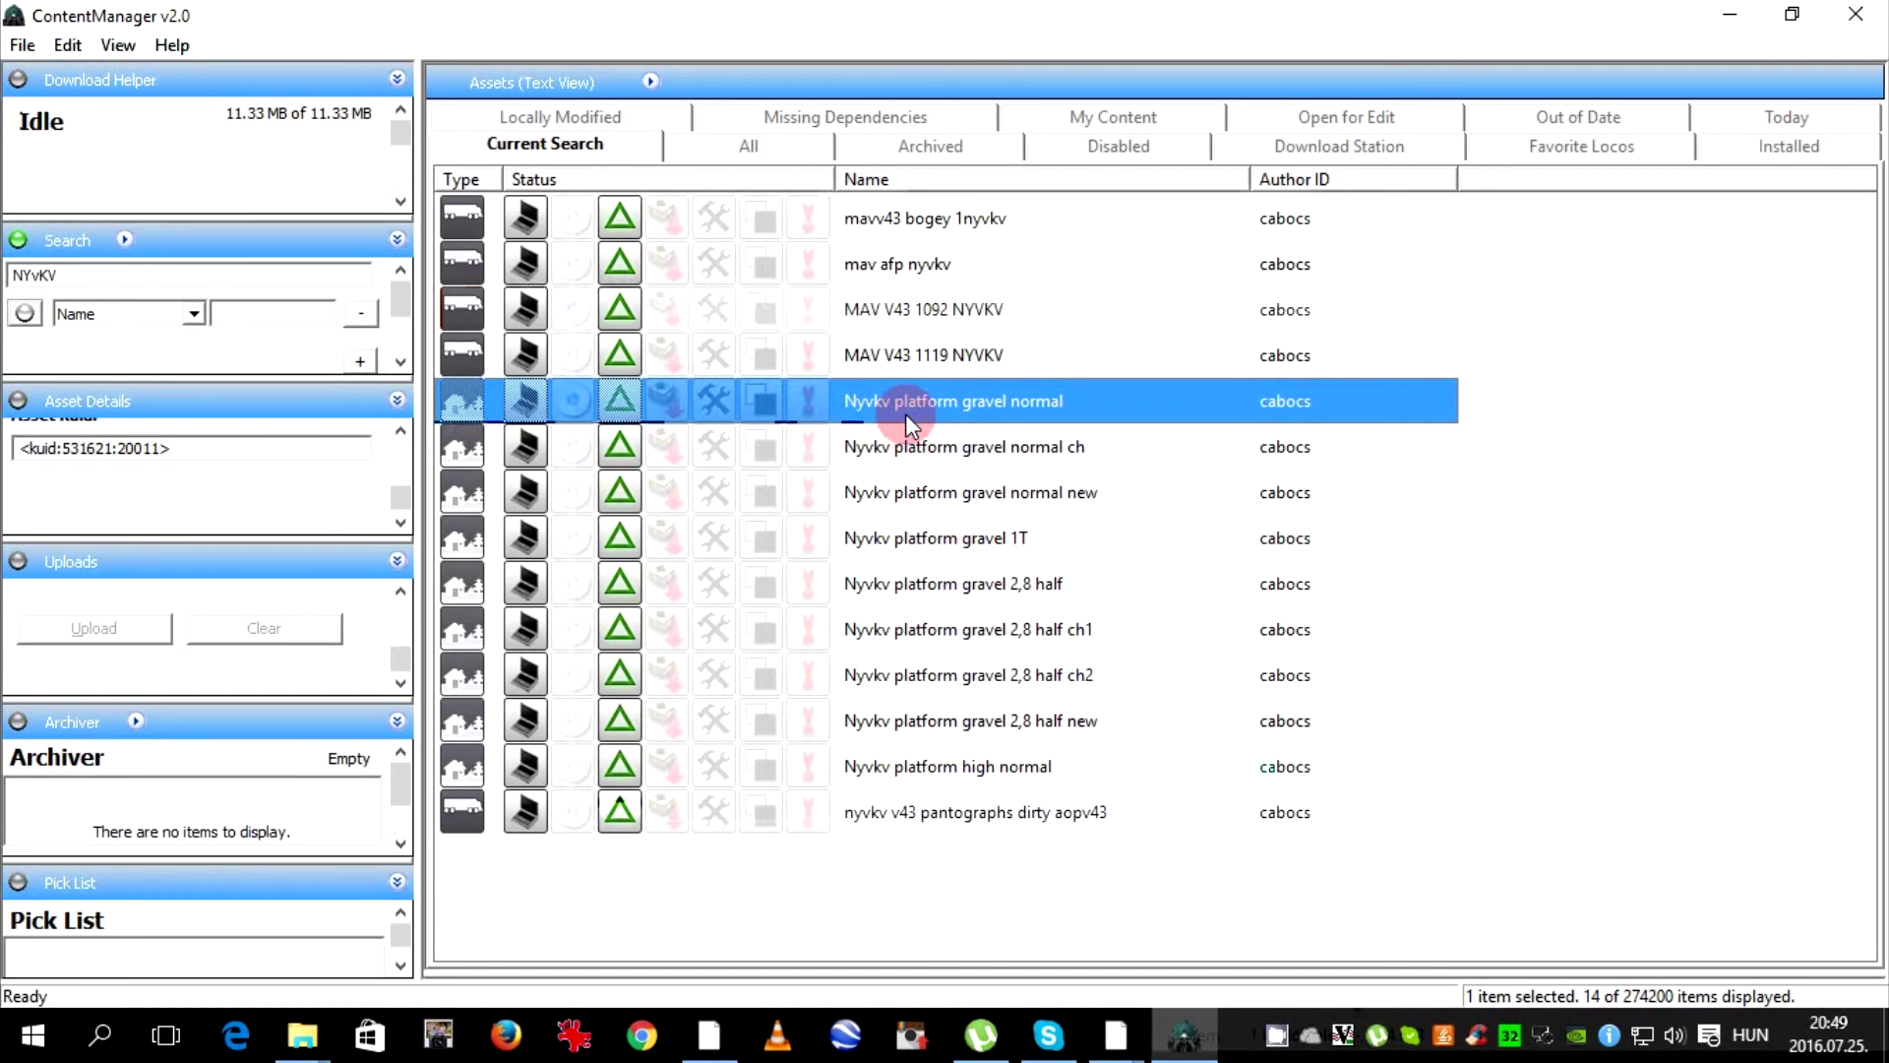
Open the MAV V43 1119 NYVKV asset for editing in Explorer
{"action": "left_click", "coordinate": [905, 364]}
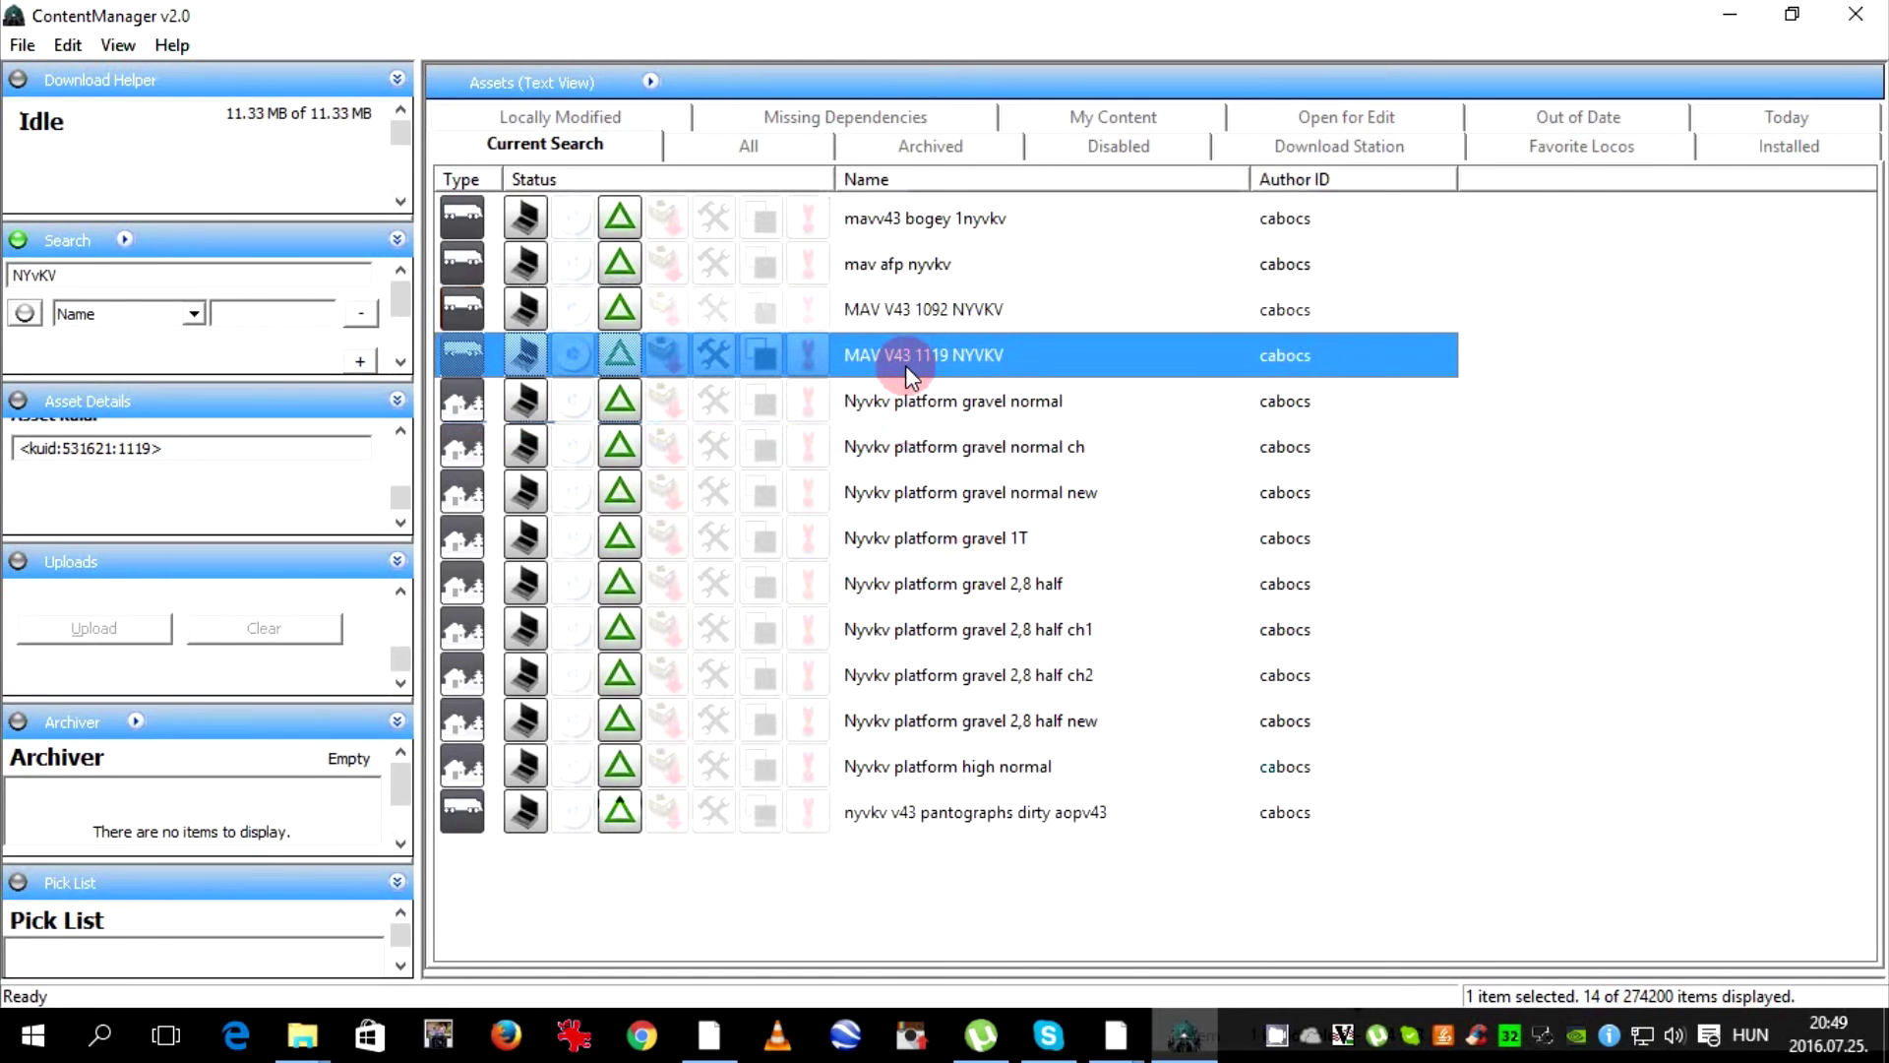
{"action": "right_click", "coordinate": [905, 364]}
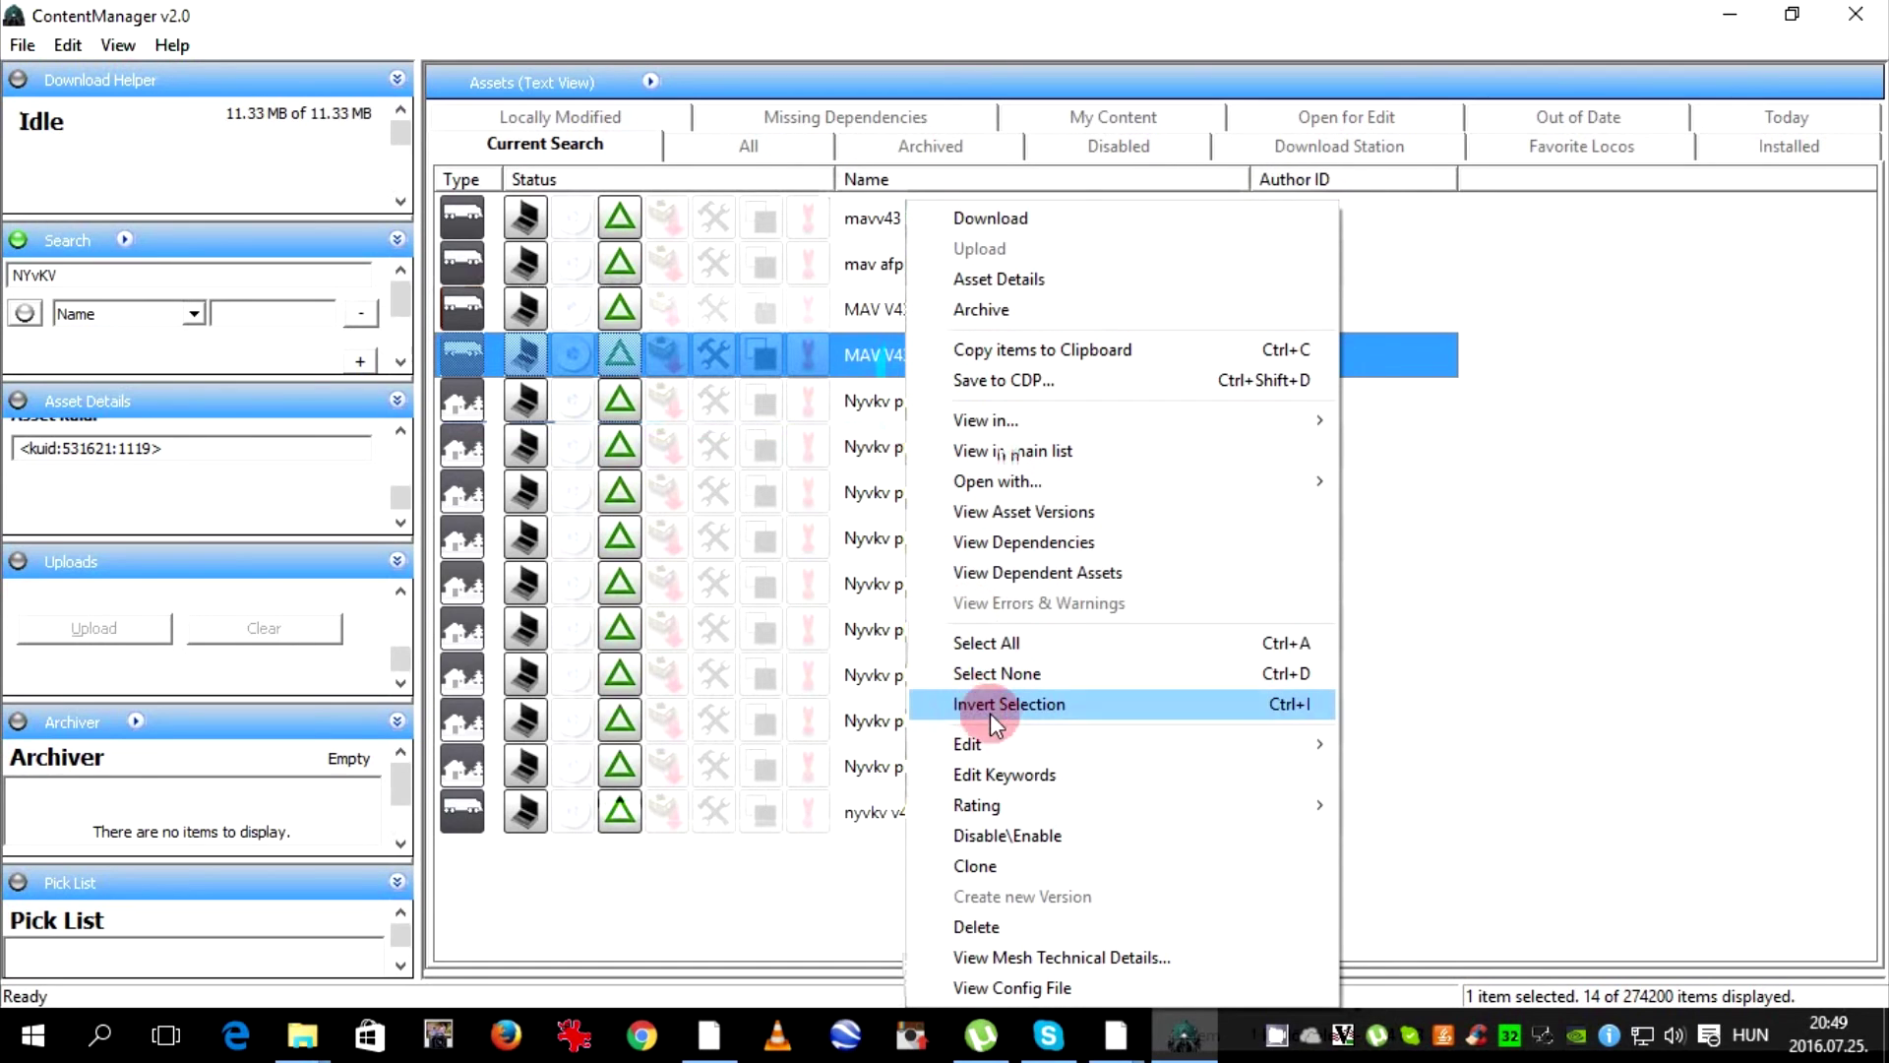
{"action": "mouse_move", "coordinate": [1006, 740]}
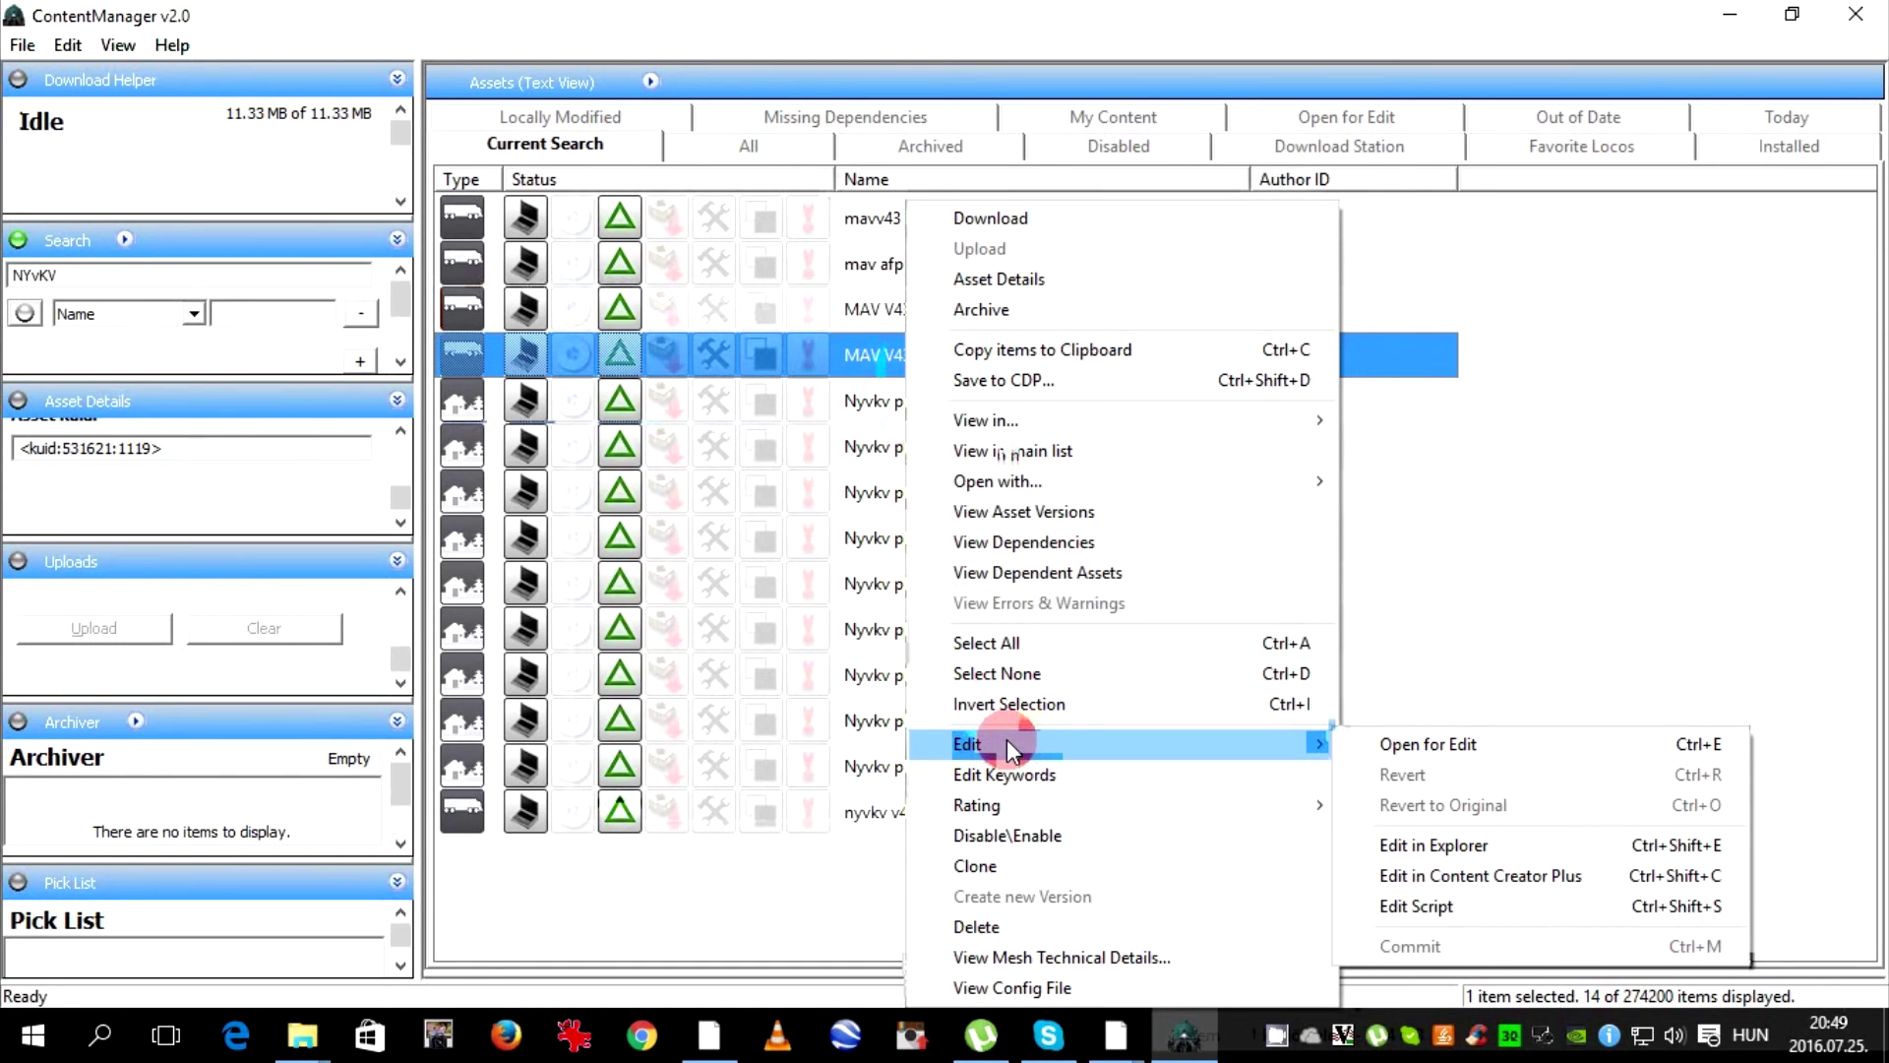
{"action": "left_click", "coordinate": [1480, 860]}
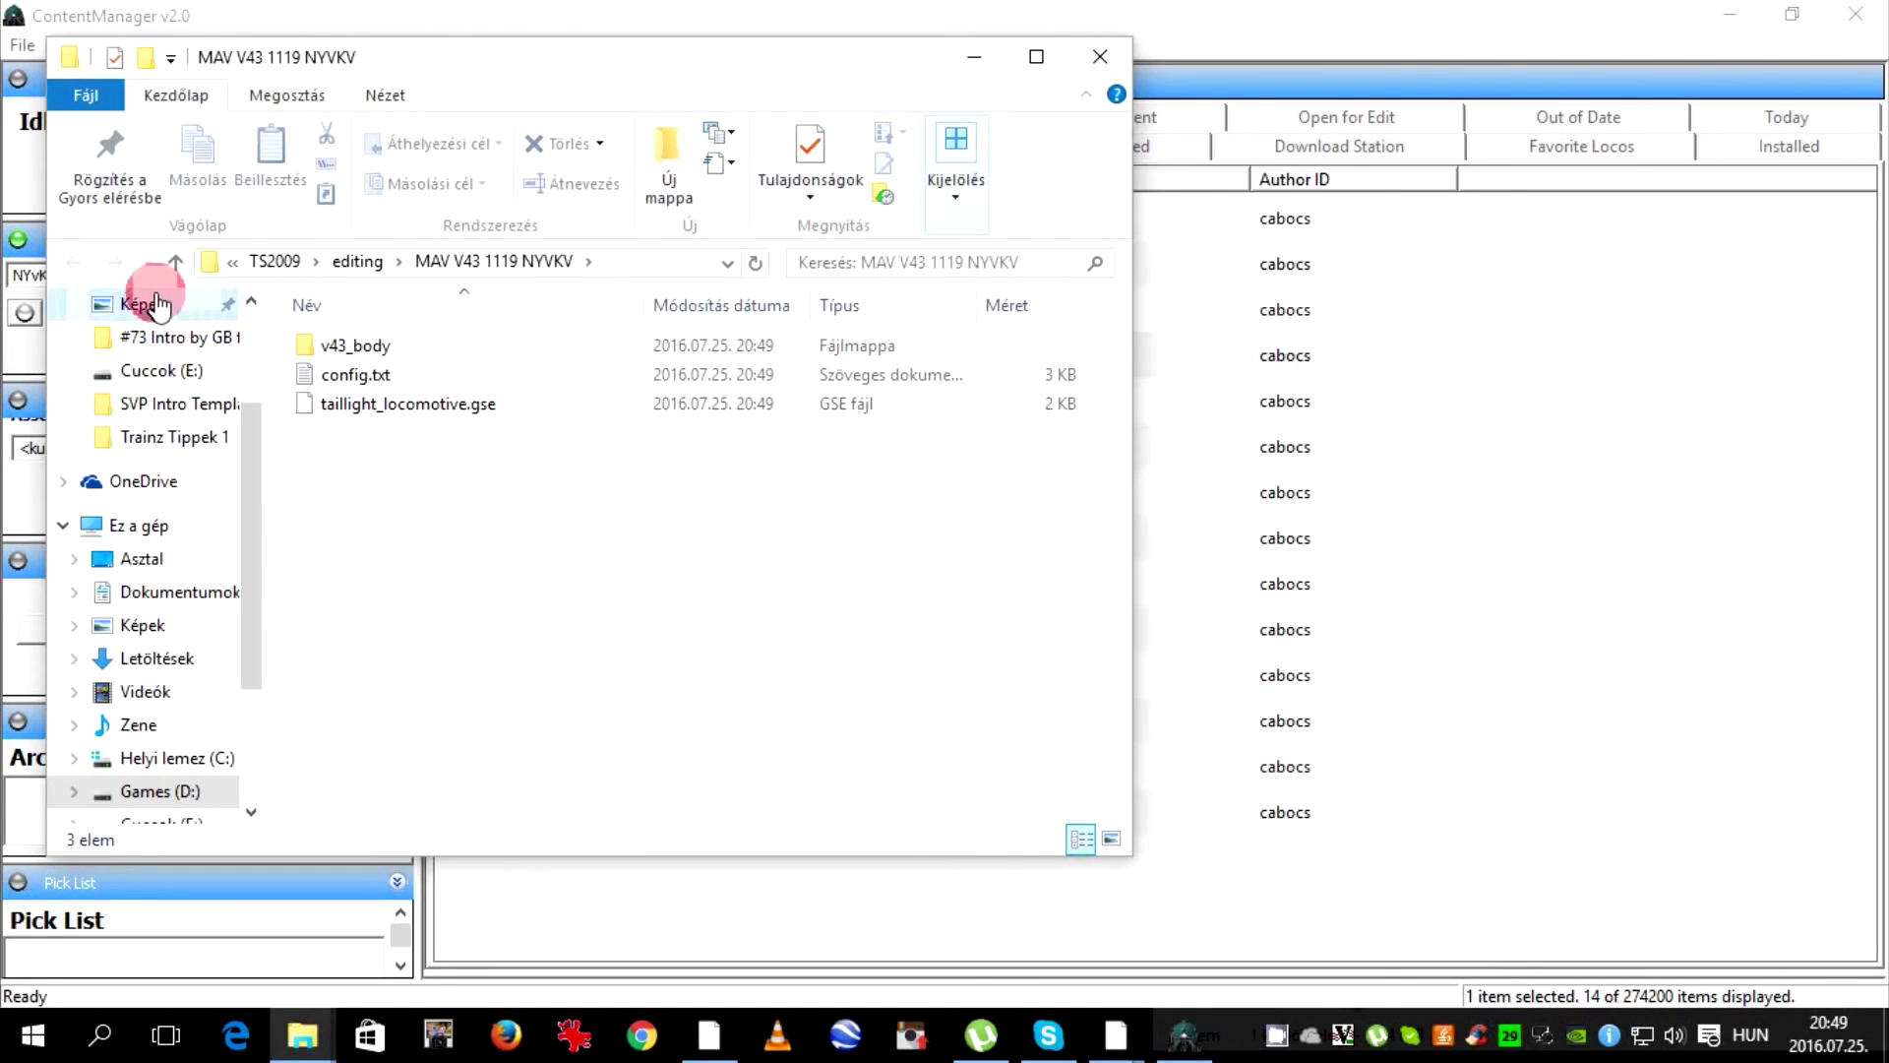
Look through the texture and mesh files in the asset's v43_body folder
{"action": "double_click", "coordinate": [425, 339]}
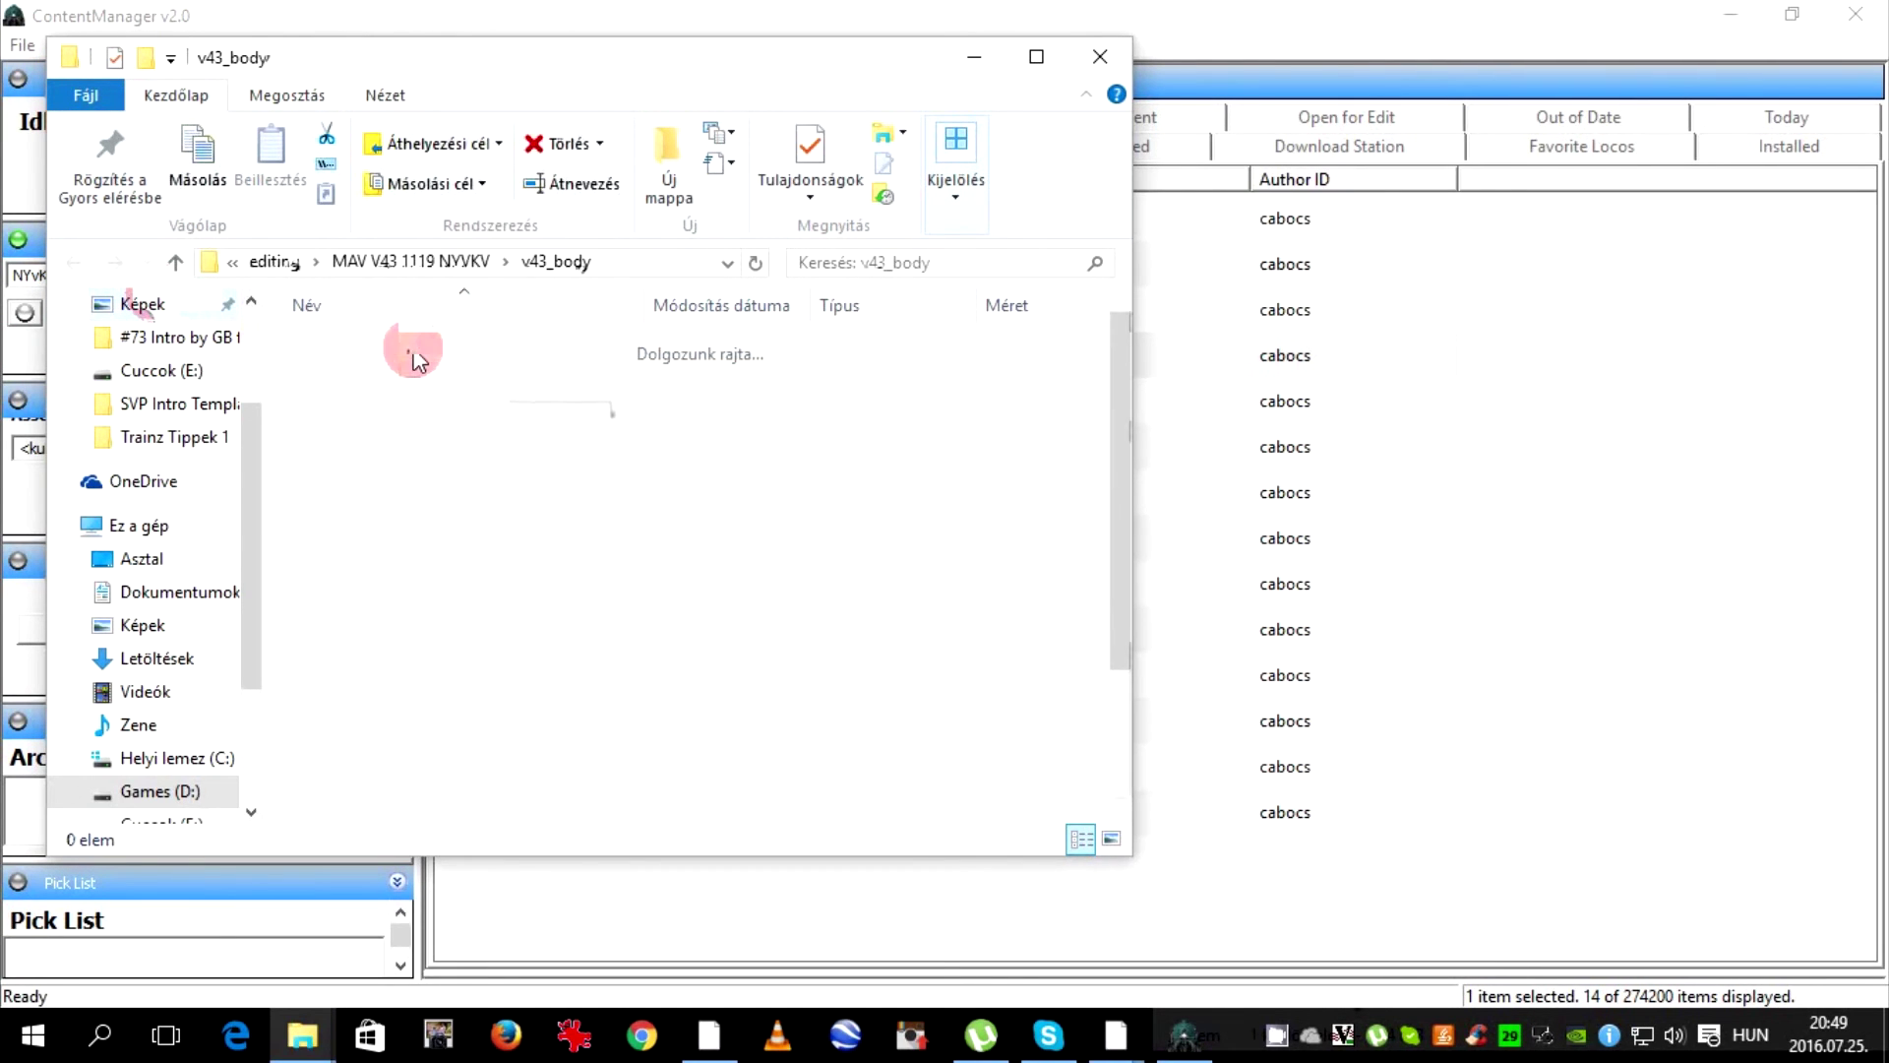
{"action": "left_click", "coordinate": [351, 430]}
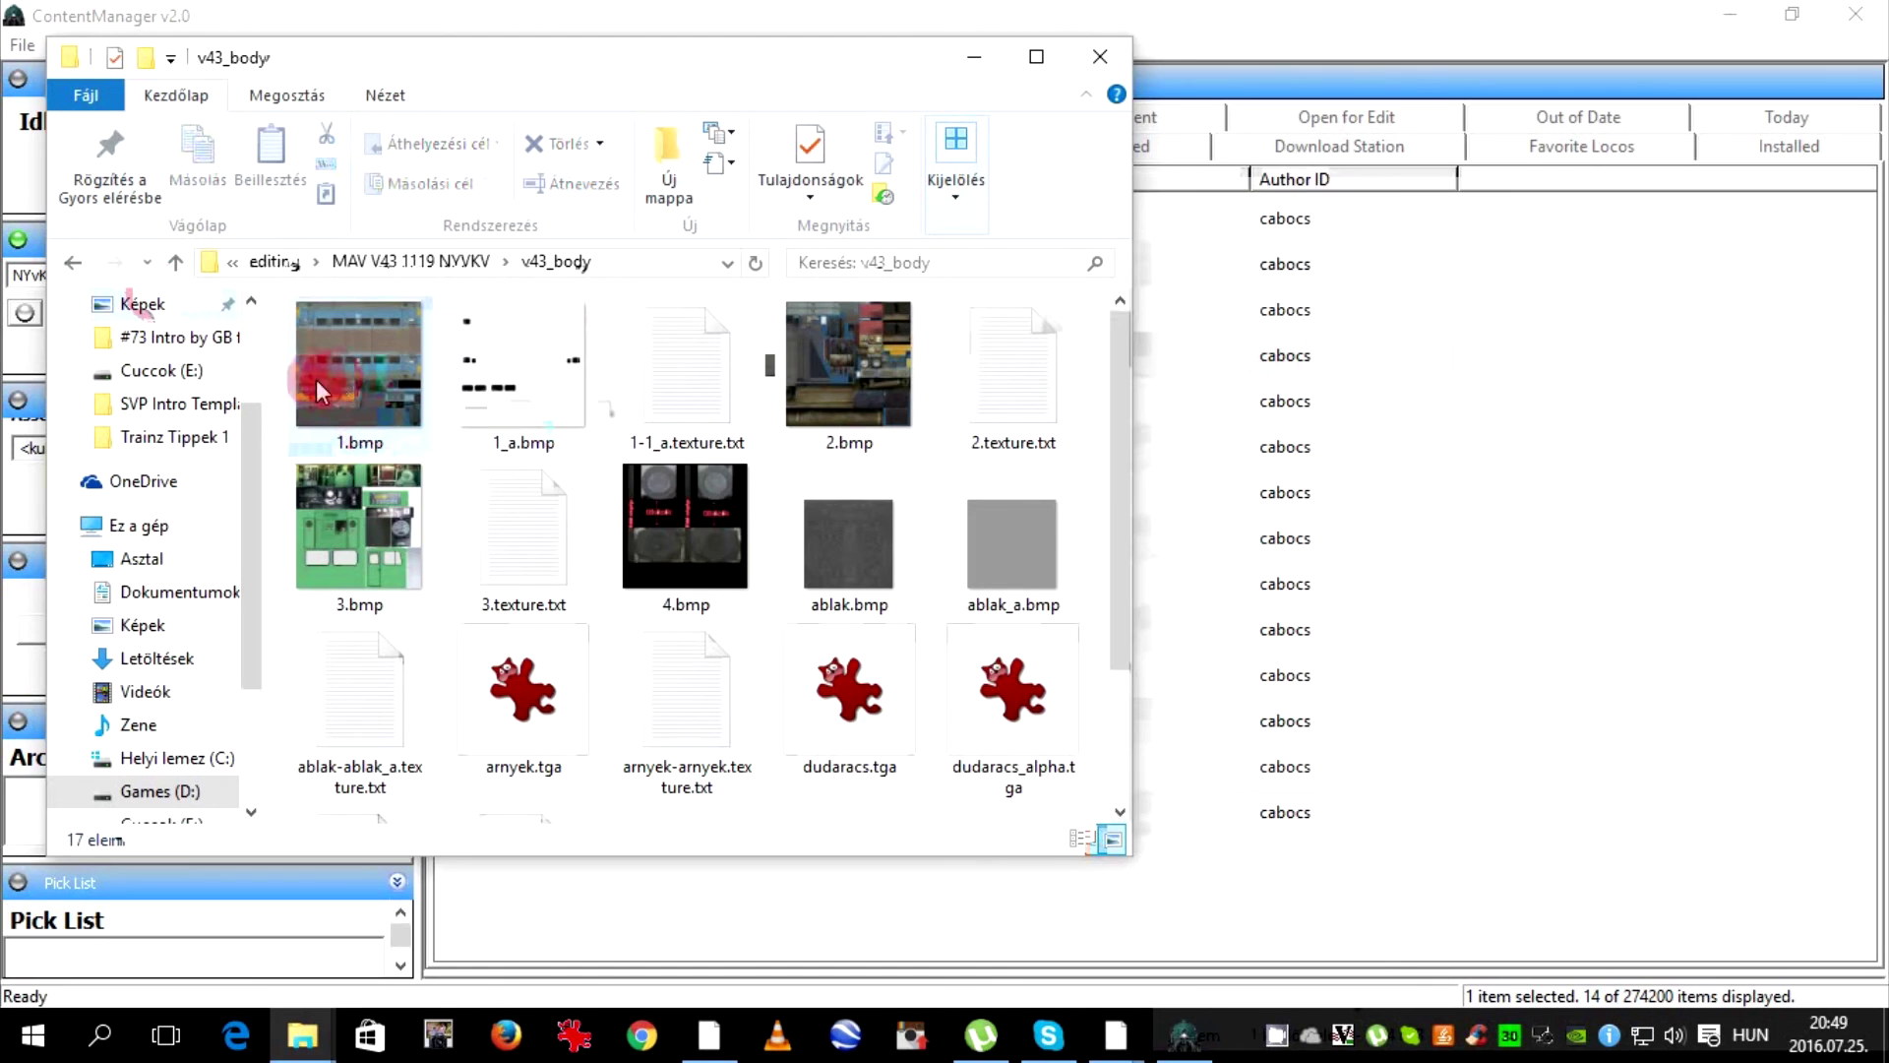
{"action": "scroll", "coordinate": [344, 382], "scroll_direction": "down", "scroll_amount": 3}
{"action": "left_click", "coordinate": [571, 680]}
{"action": "left_click", "coordinate": [681, 778]}
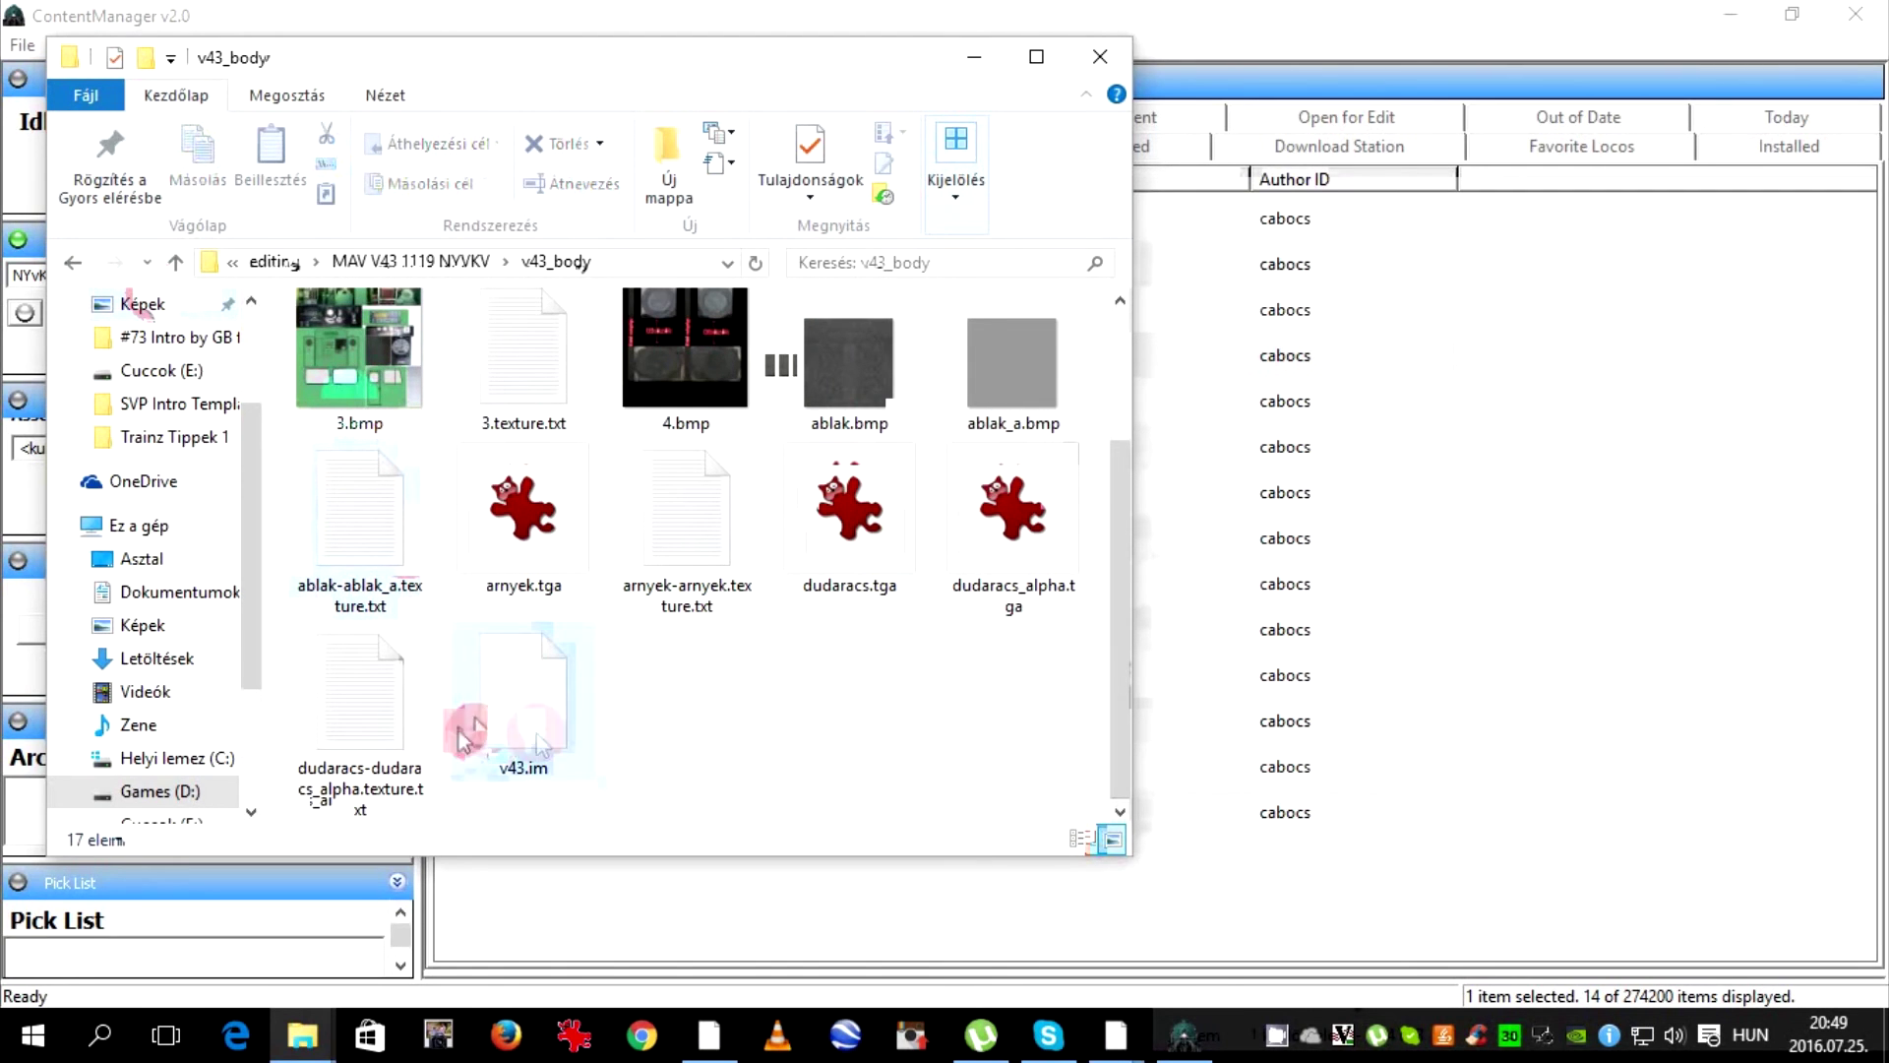
Return to the MAV V43 1119 NYVKV folder to point out config.txt, and close the folder window
{"action": "left_click", "coordinate": [75, 263]}
{"action": "left_click", "coordinate": [315, 379]}
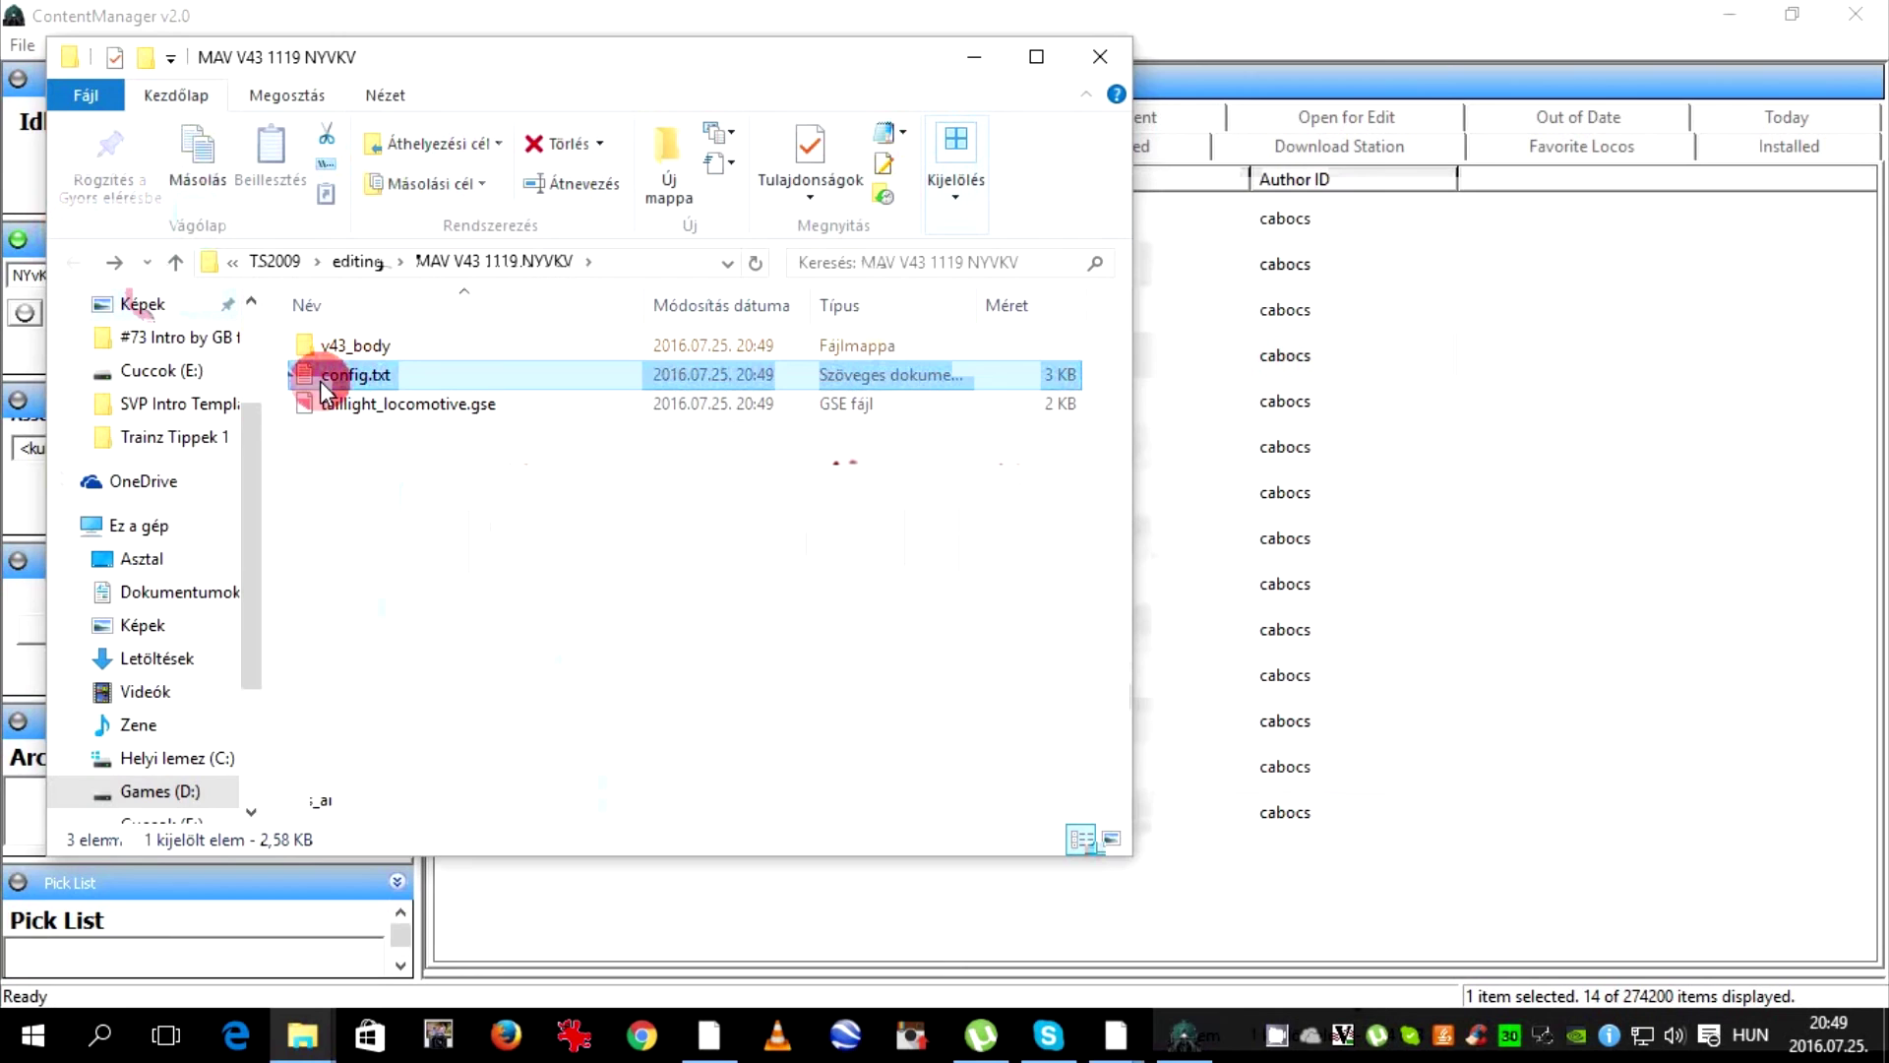
{"action": "left_click", "coordinate": [431, 572]}
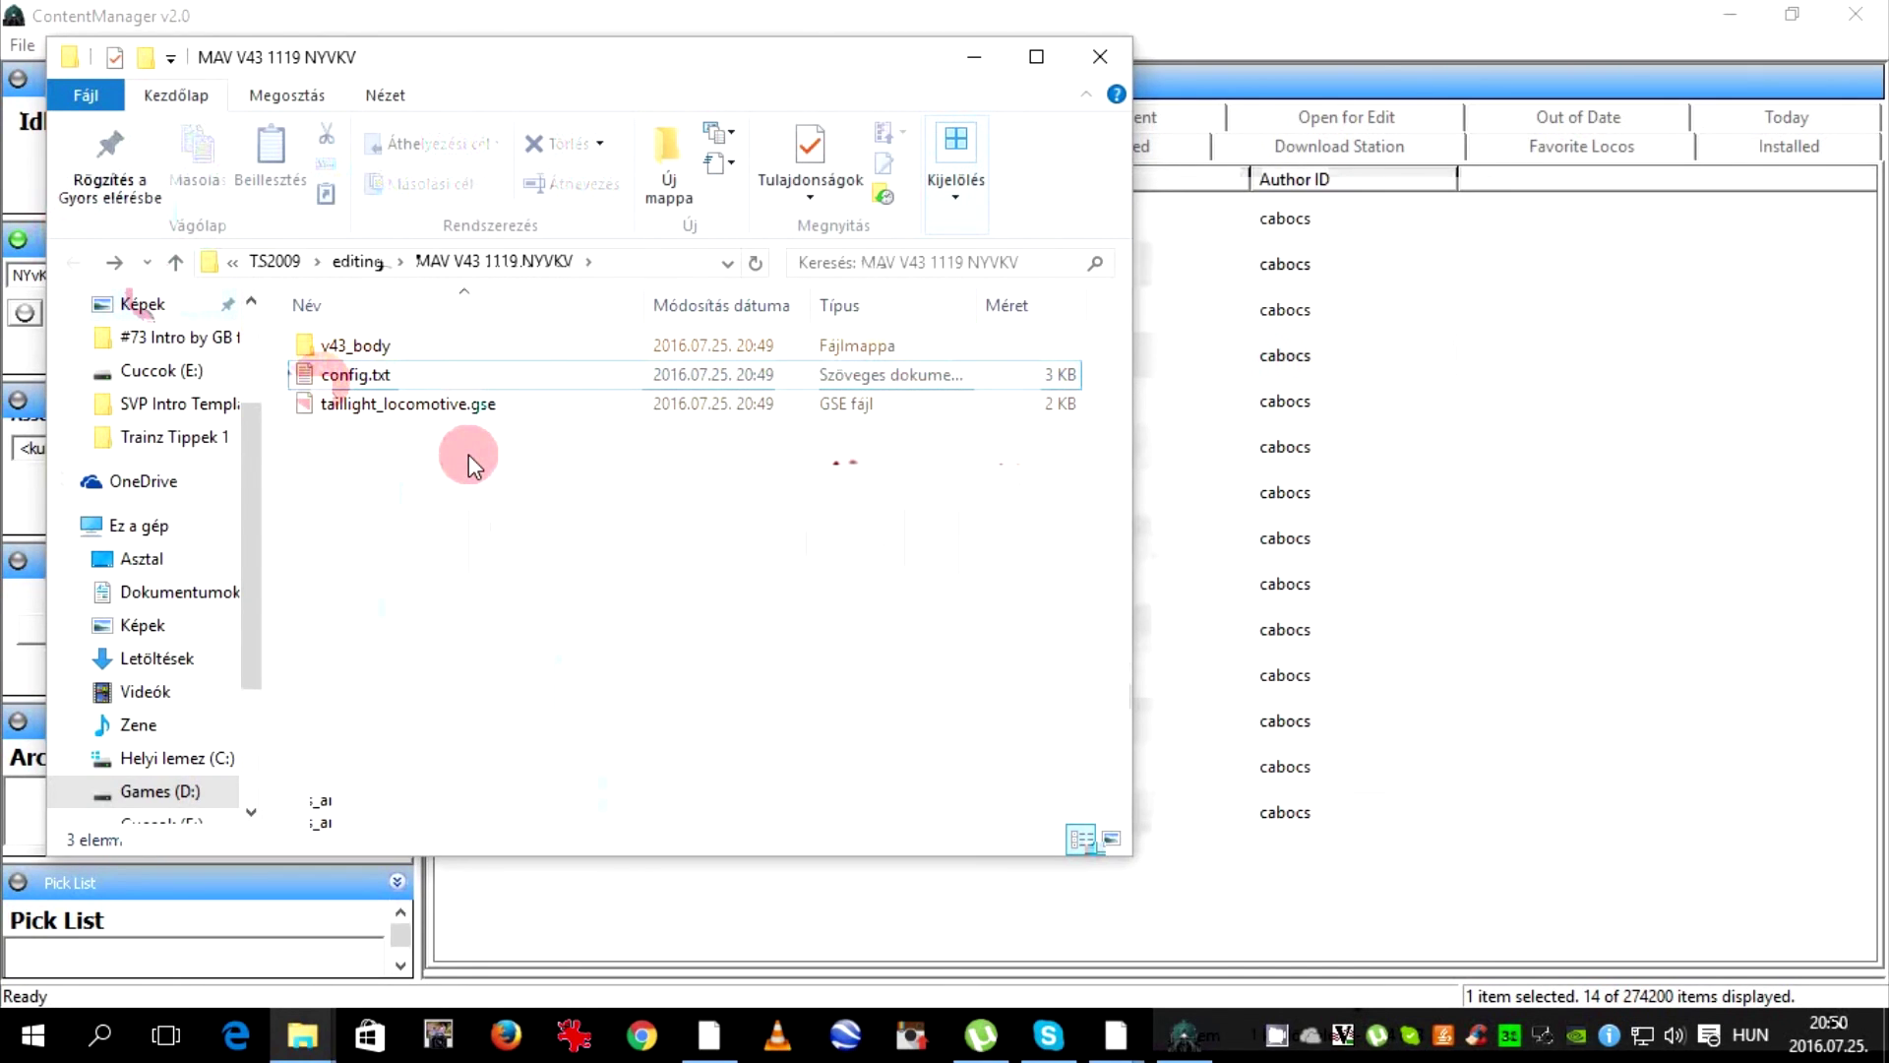
{"action": "left_click", "coordinate": [1102, 61]}
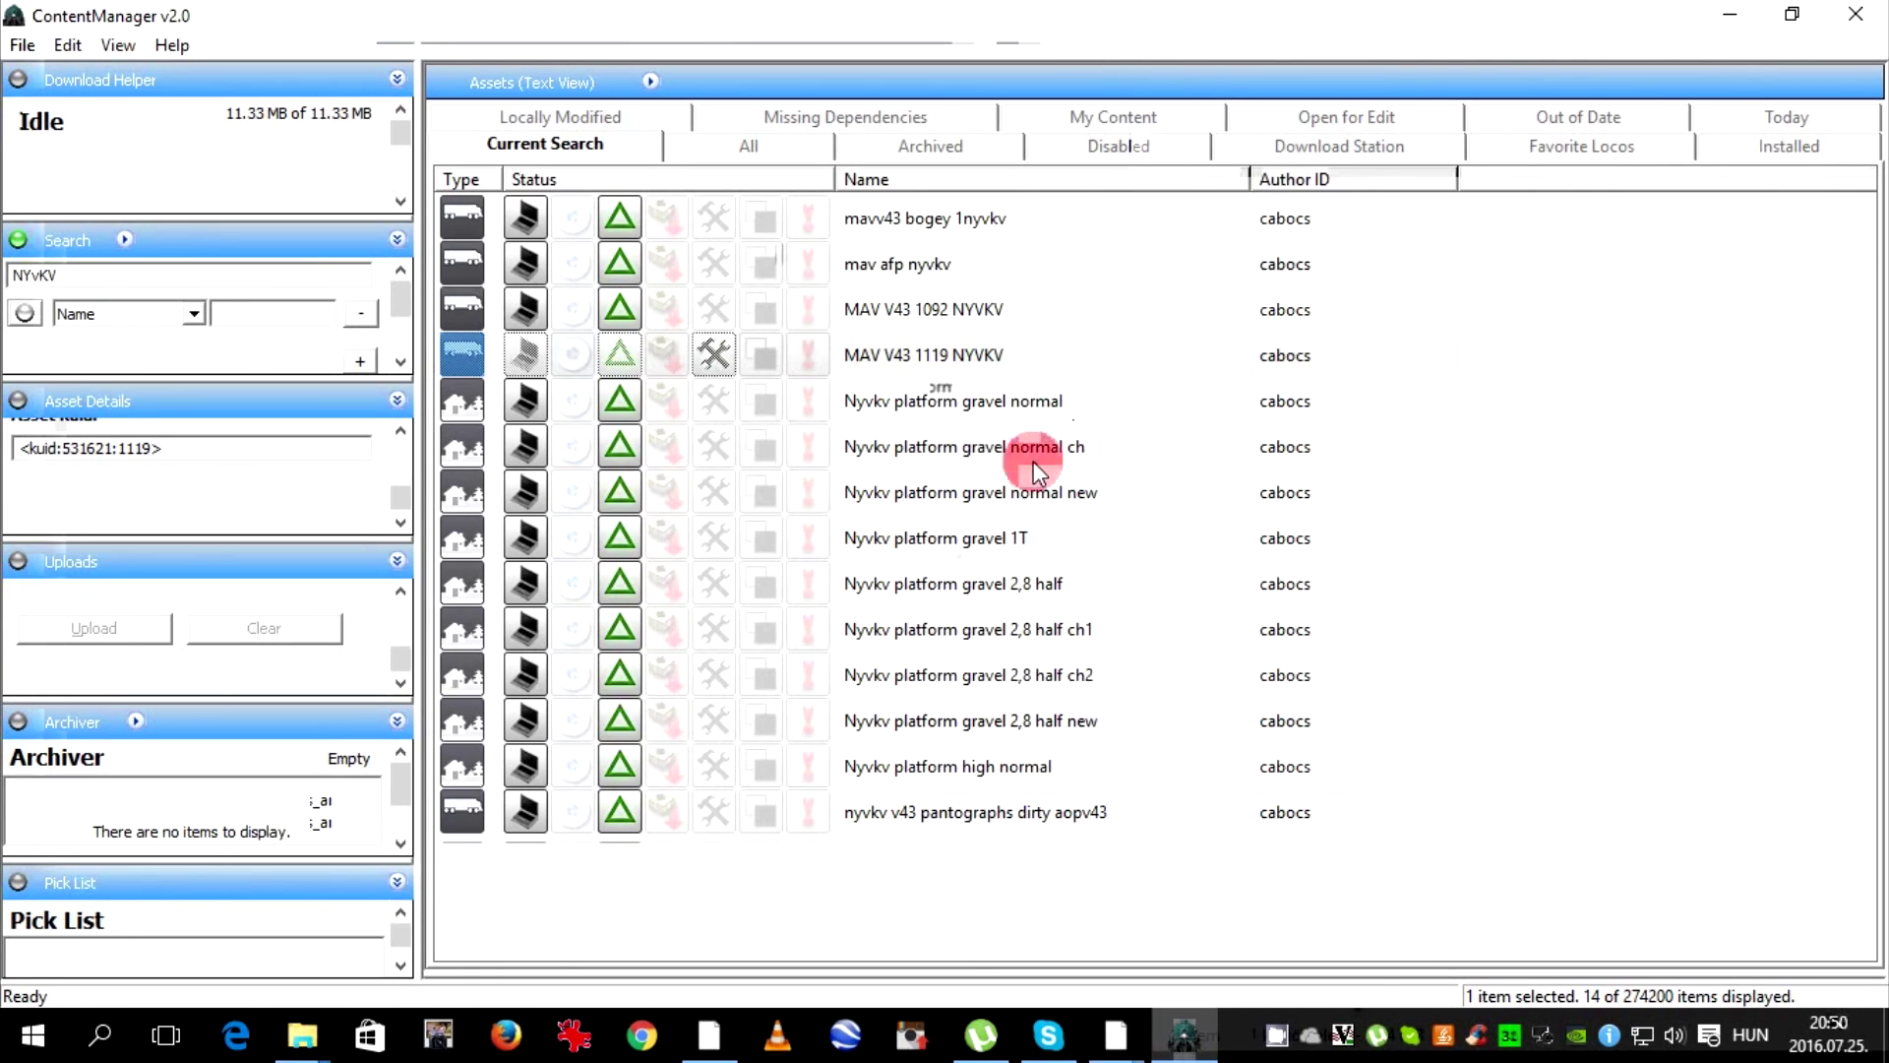
Open the MAV V43 1119 NYVKV asset in Content Creator Plus and accept upgrading its config file
{"action": "left_click", "coordinate": [941, 355]}
{"action": "right_click", "coordinate": [940, 355]}
{"action": "mouse_move", "coordinate": [1047, 747]}
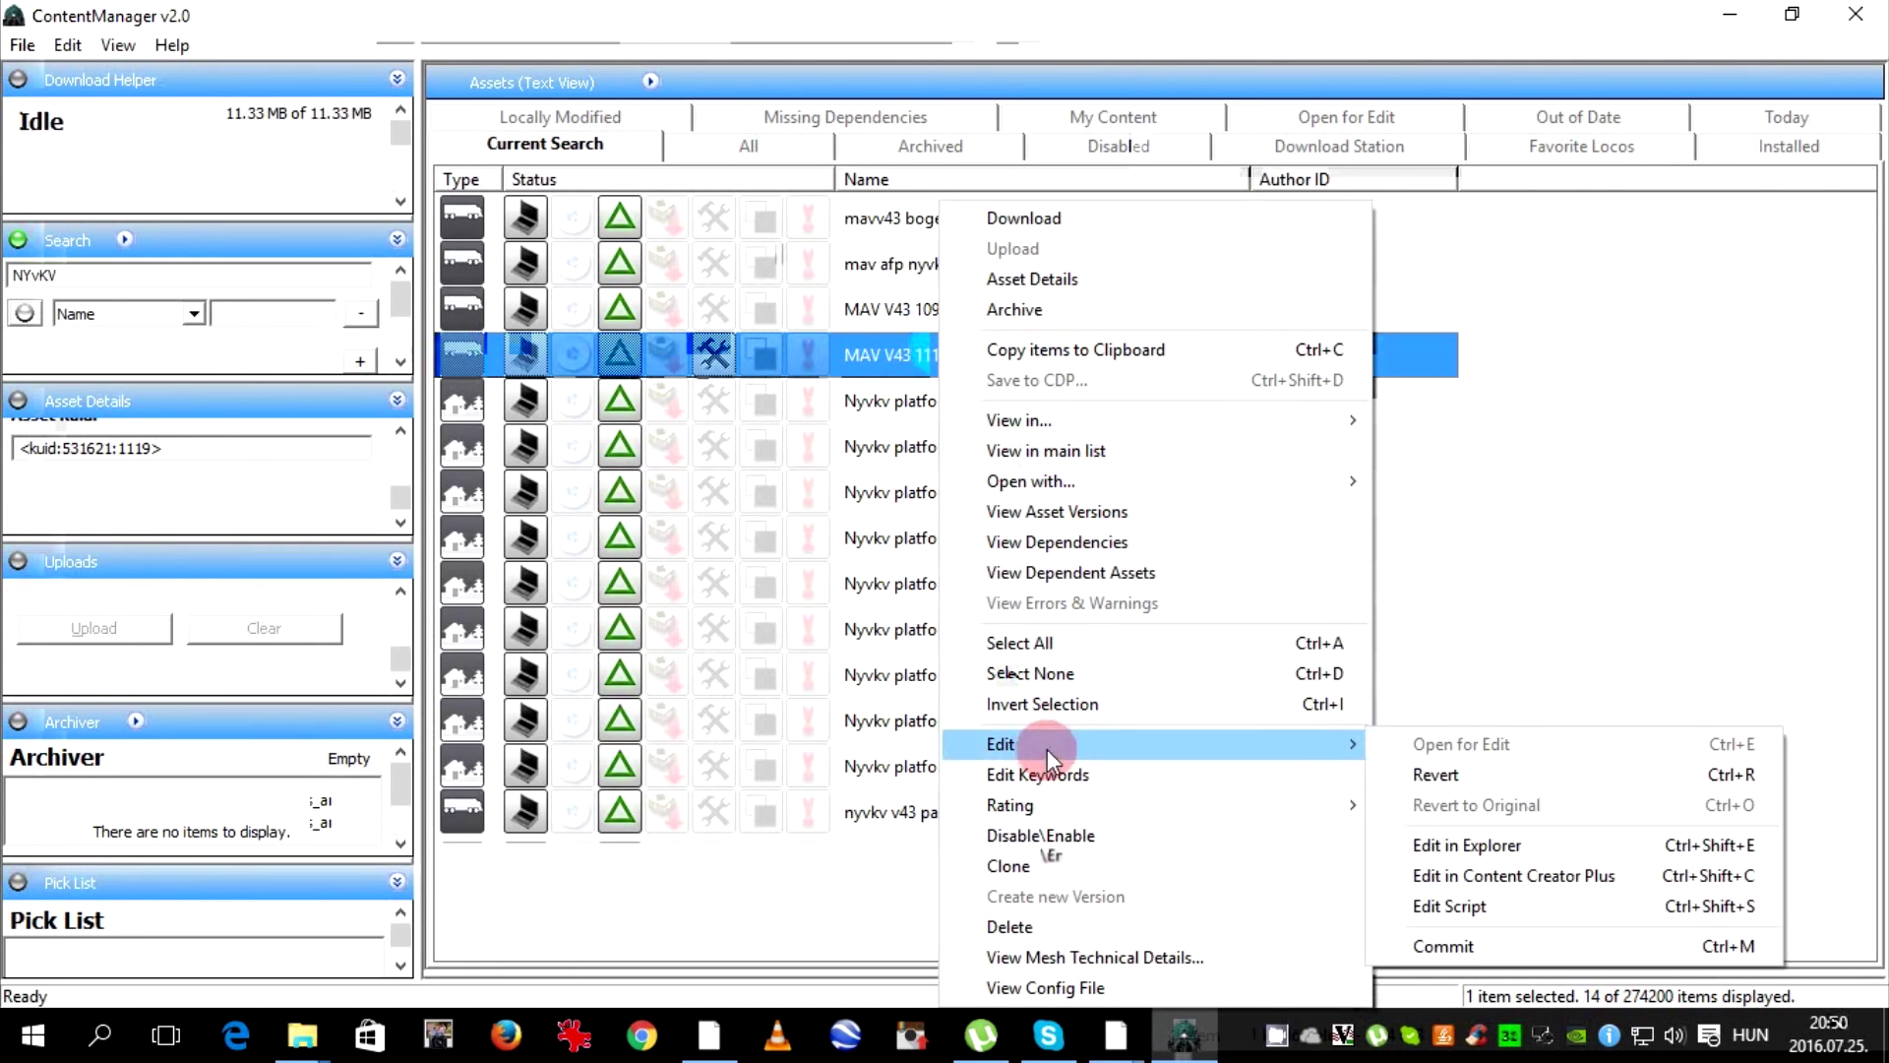
{"action": "left_click", "coordinate": [1508, 876]}
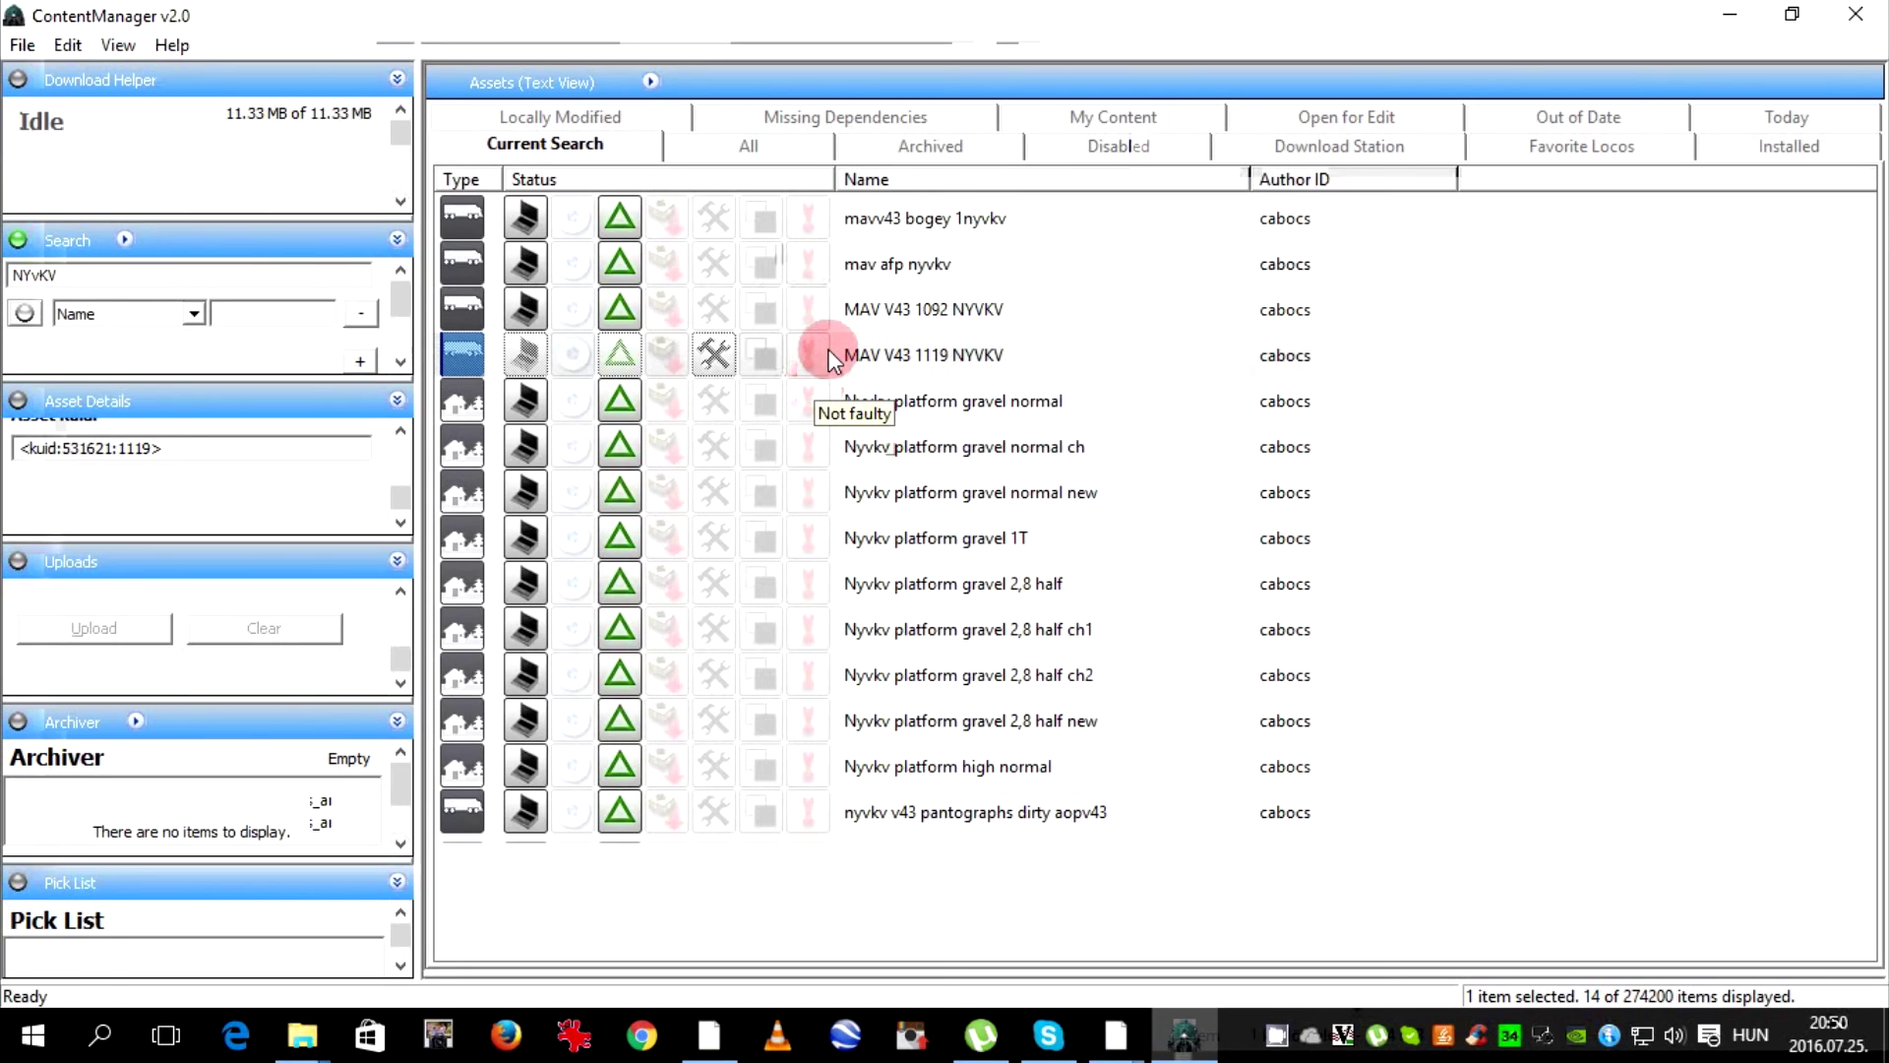
{"action": "double_click", "coordinate": [896, 388]}
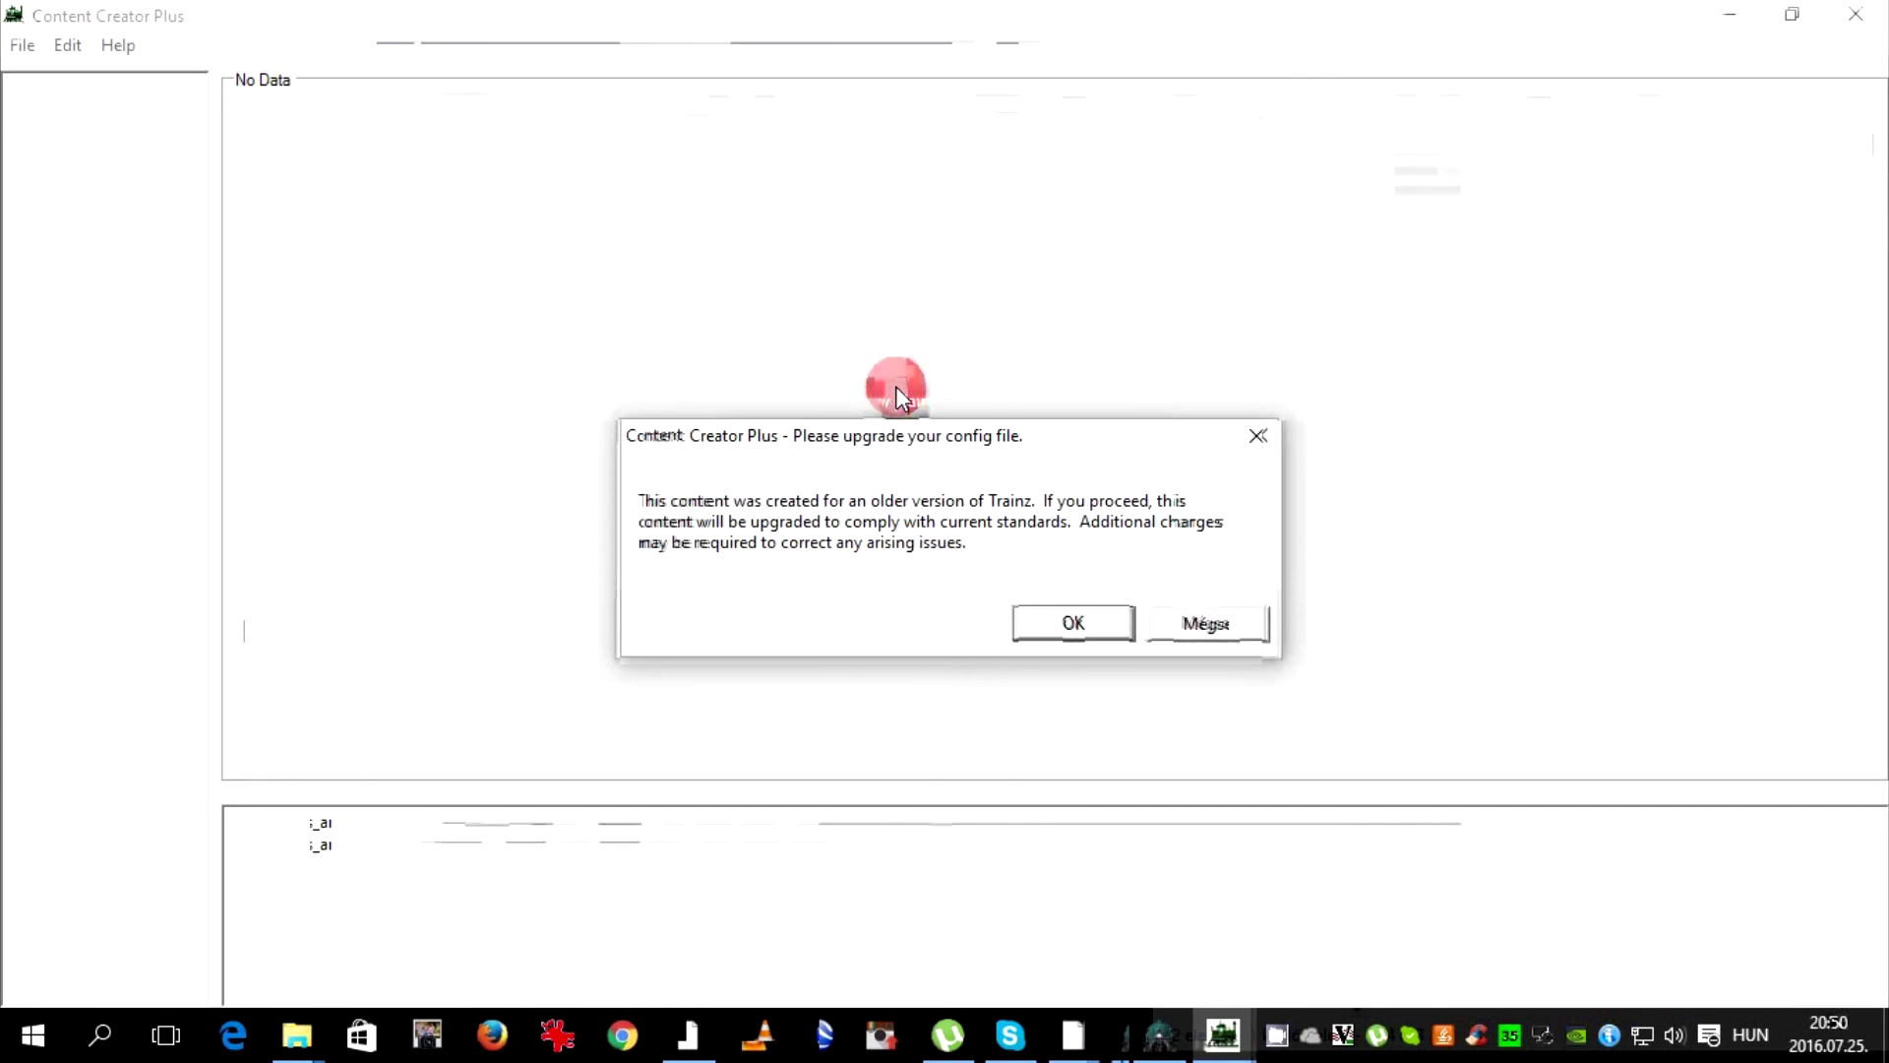
{"action": "left_click", "coordinate": [1069, 622]}
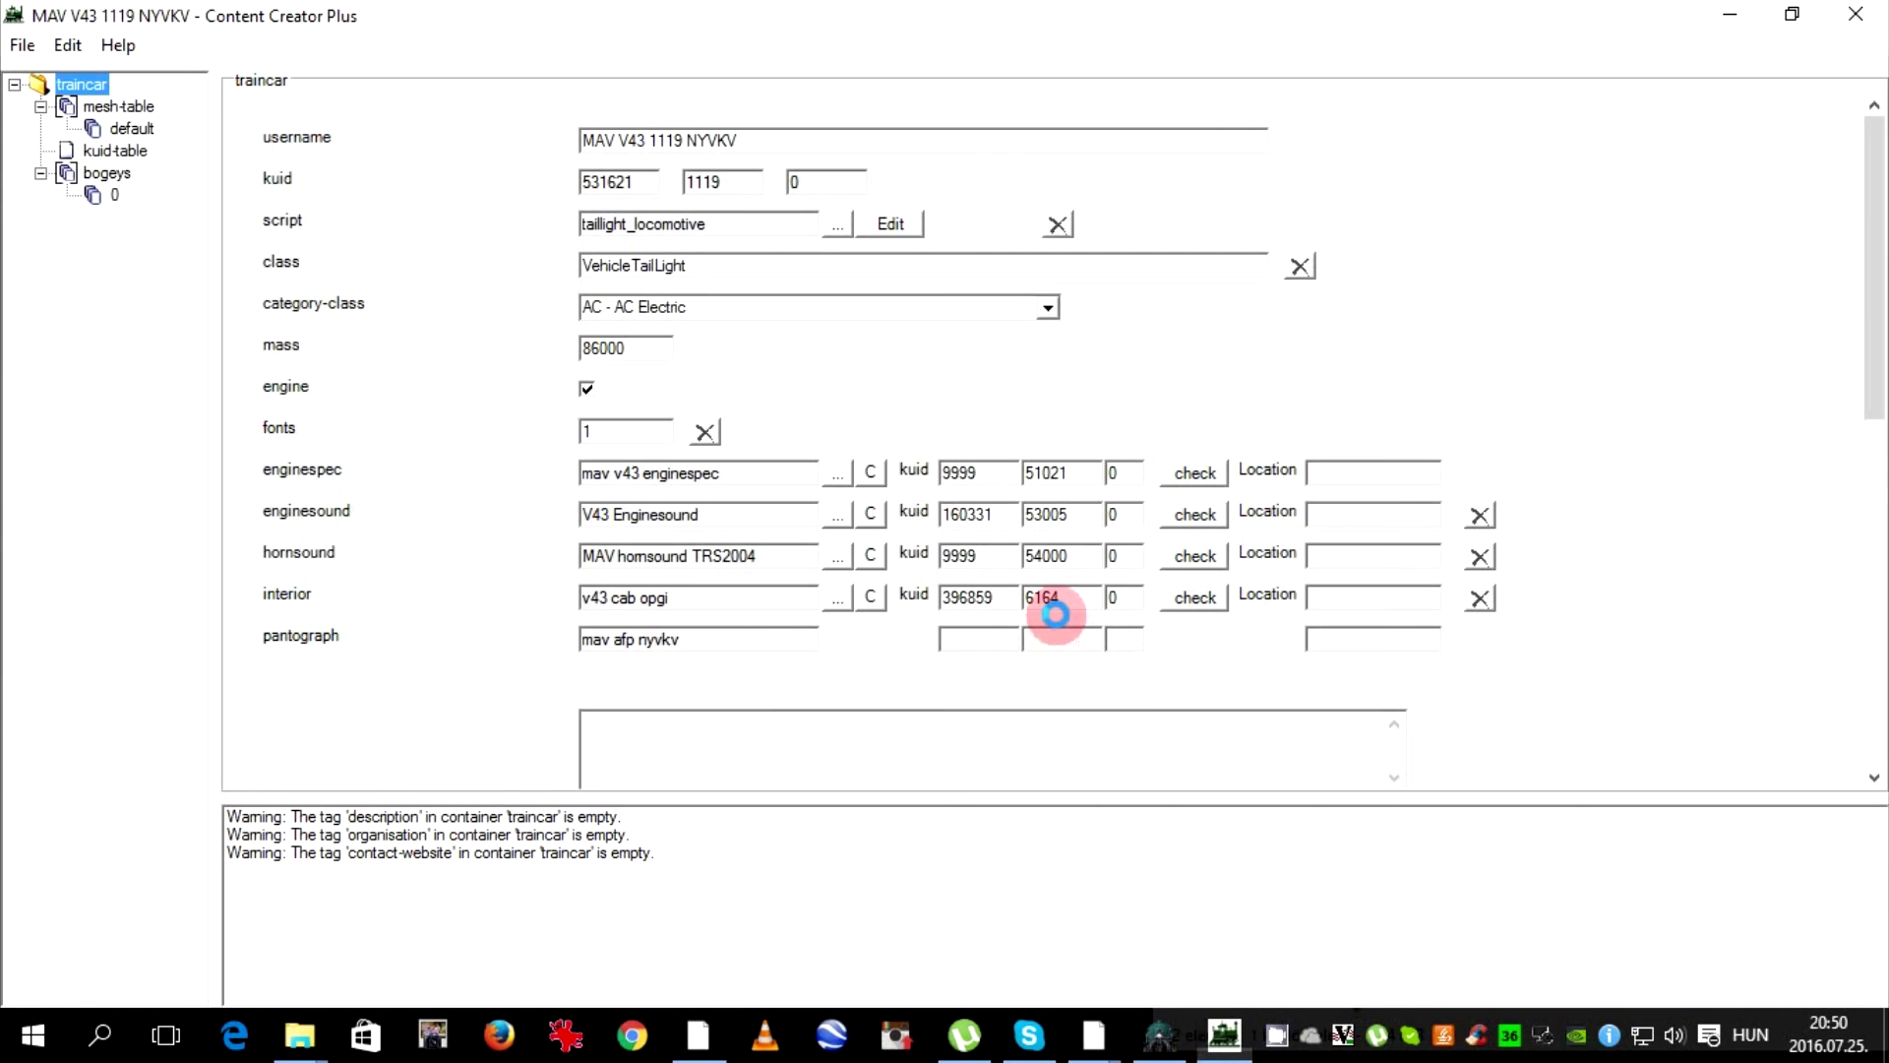
Check the category-class options and the class field of the traincar
{"action": "left_click", "coordinate": [733, 304]}
{"action": "left_click", "coordinate": [736, 306]}
{"action": "left_click", "coordinate": [762, 267]}
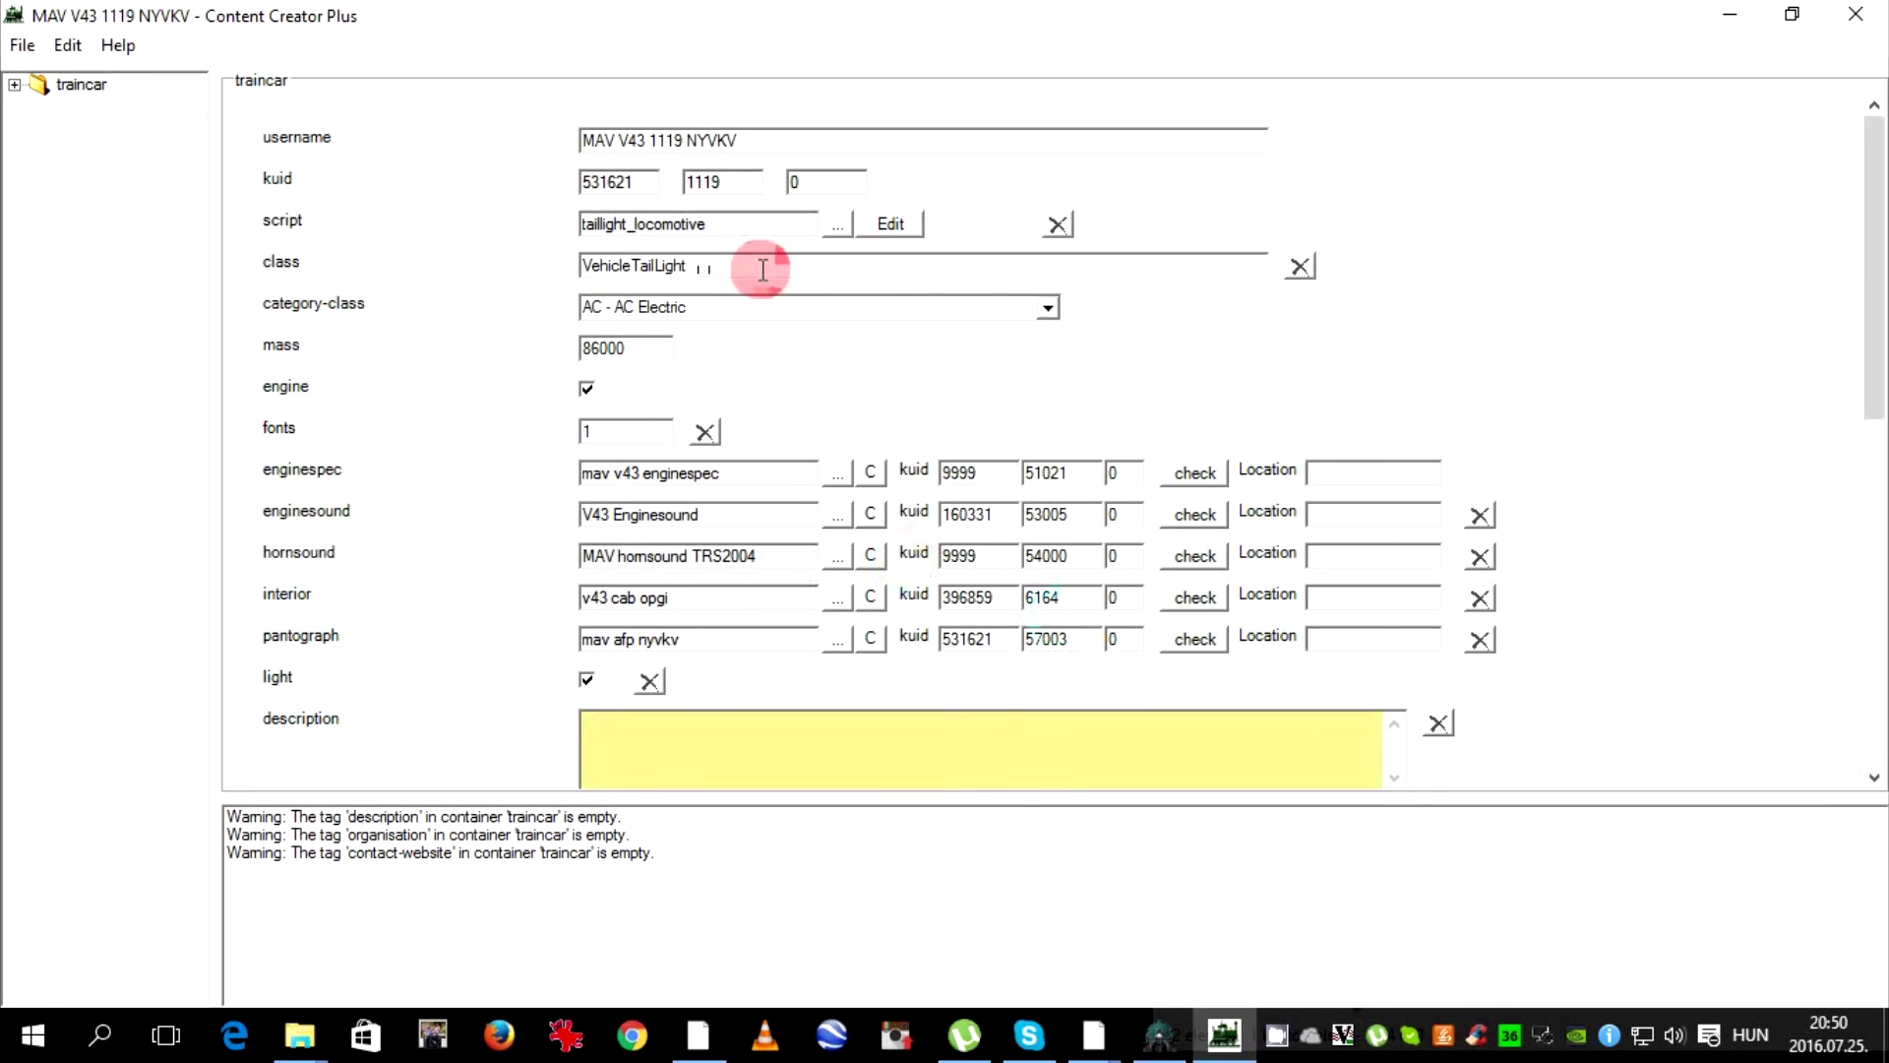
{"action": "left_click", "coordinate": [151, 297]}
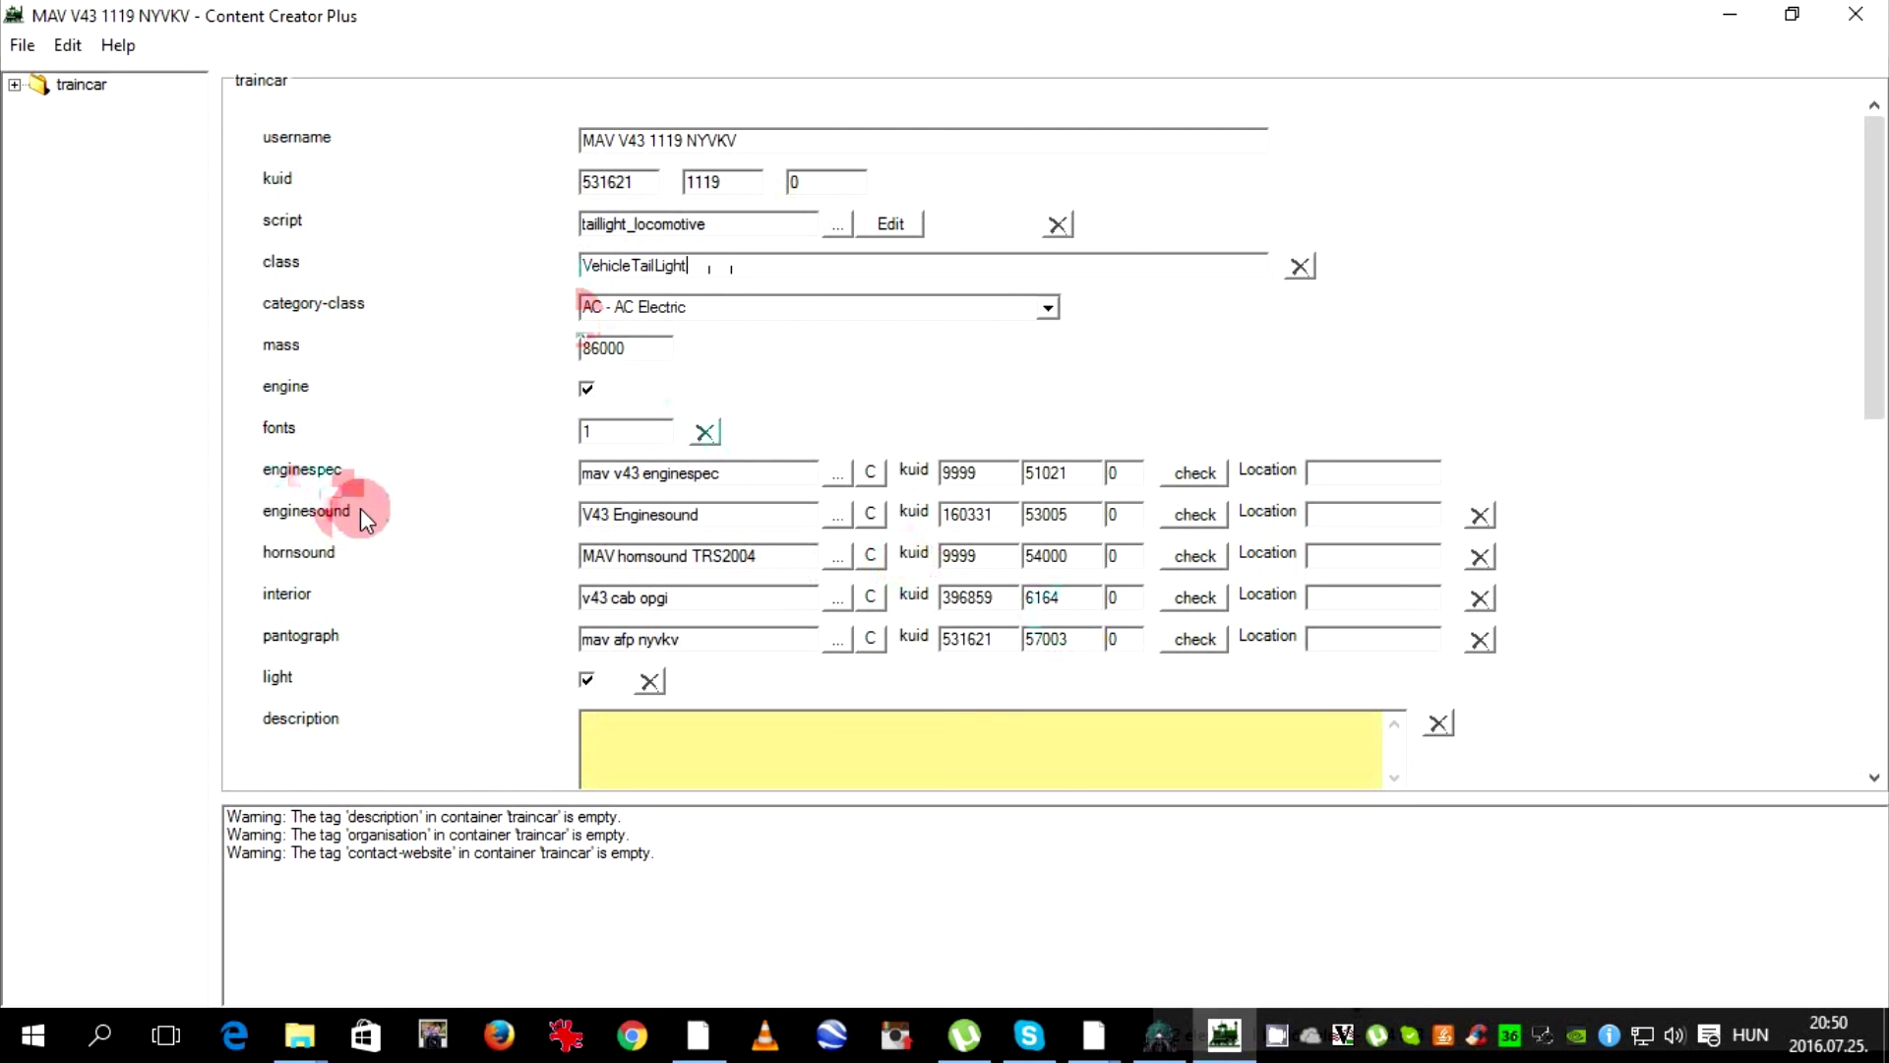
Expand the traincar tree and view the containers and tags that can be added to it
{"action": "left_click", "coordinate": [15, 85]}
{"action": "right_click", "coordinate": [78, 89]}
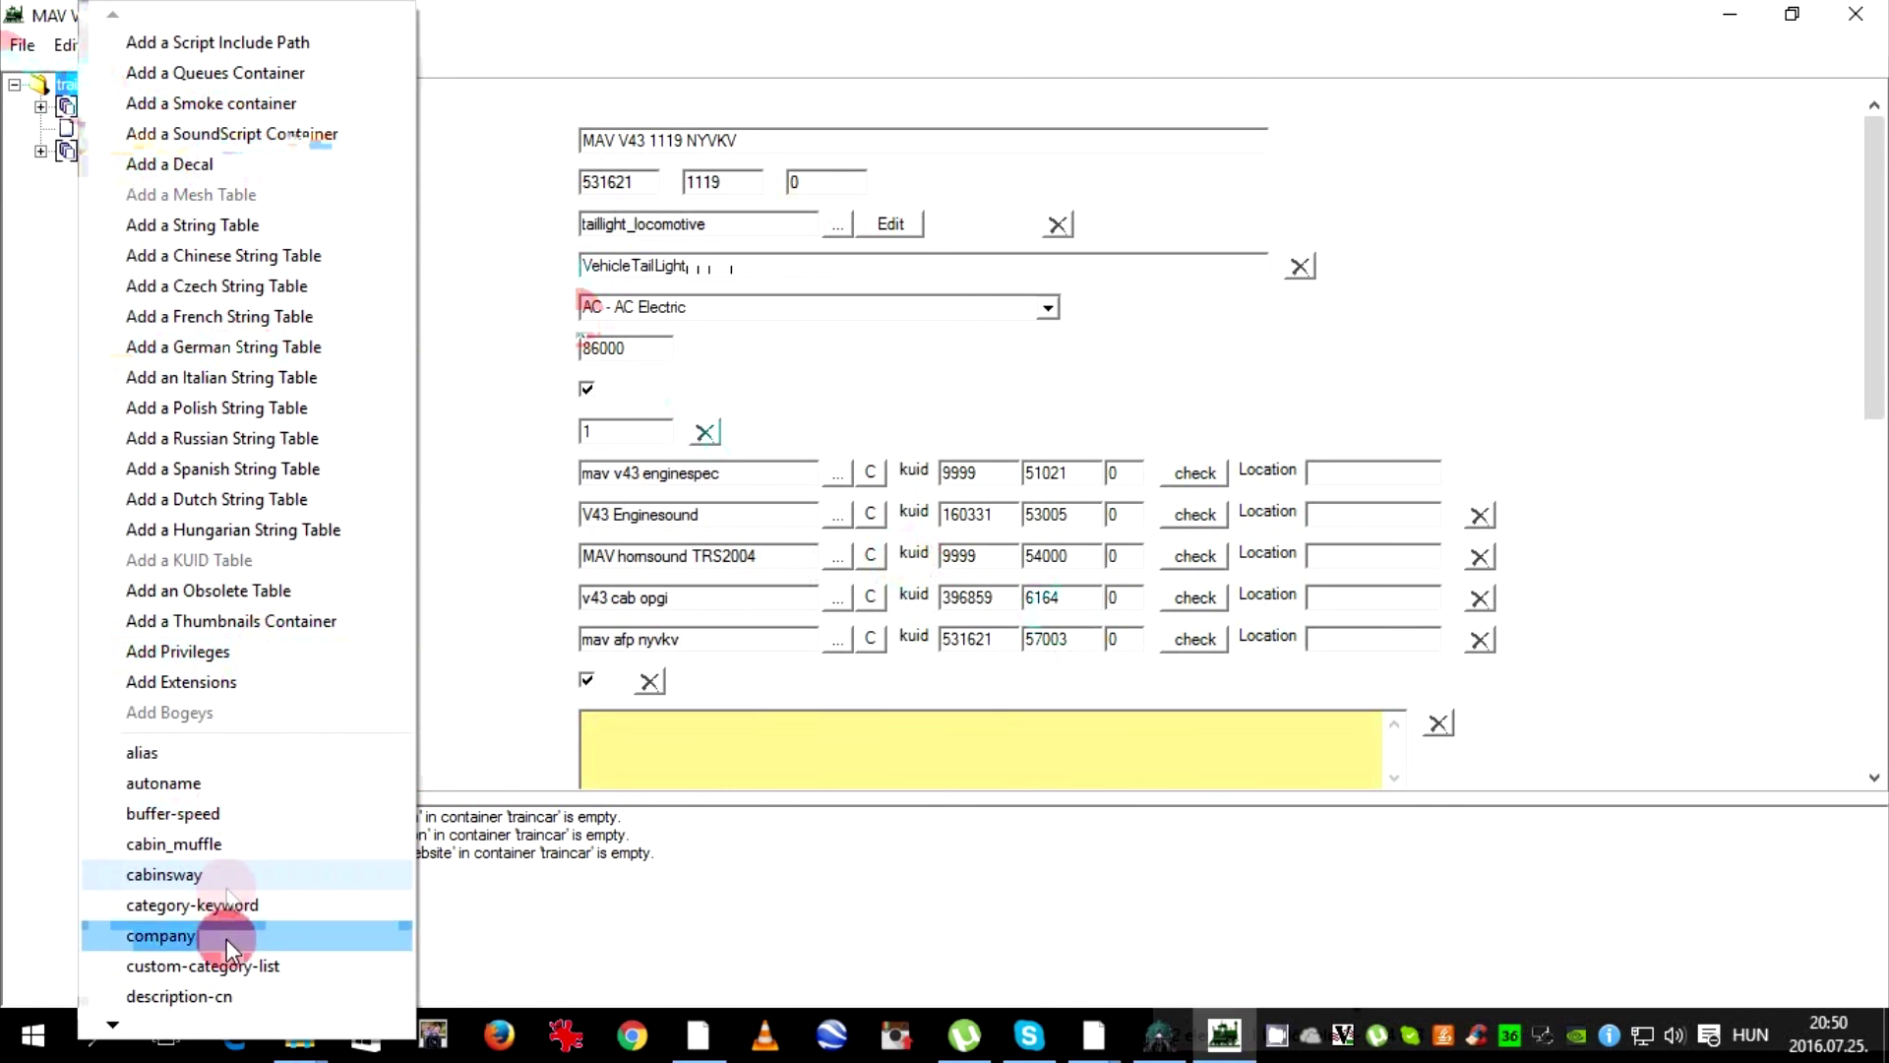
{"action": "left_click", "coordinate": [462, 398]}
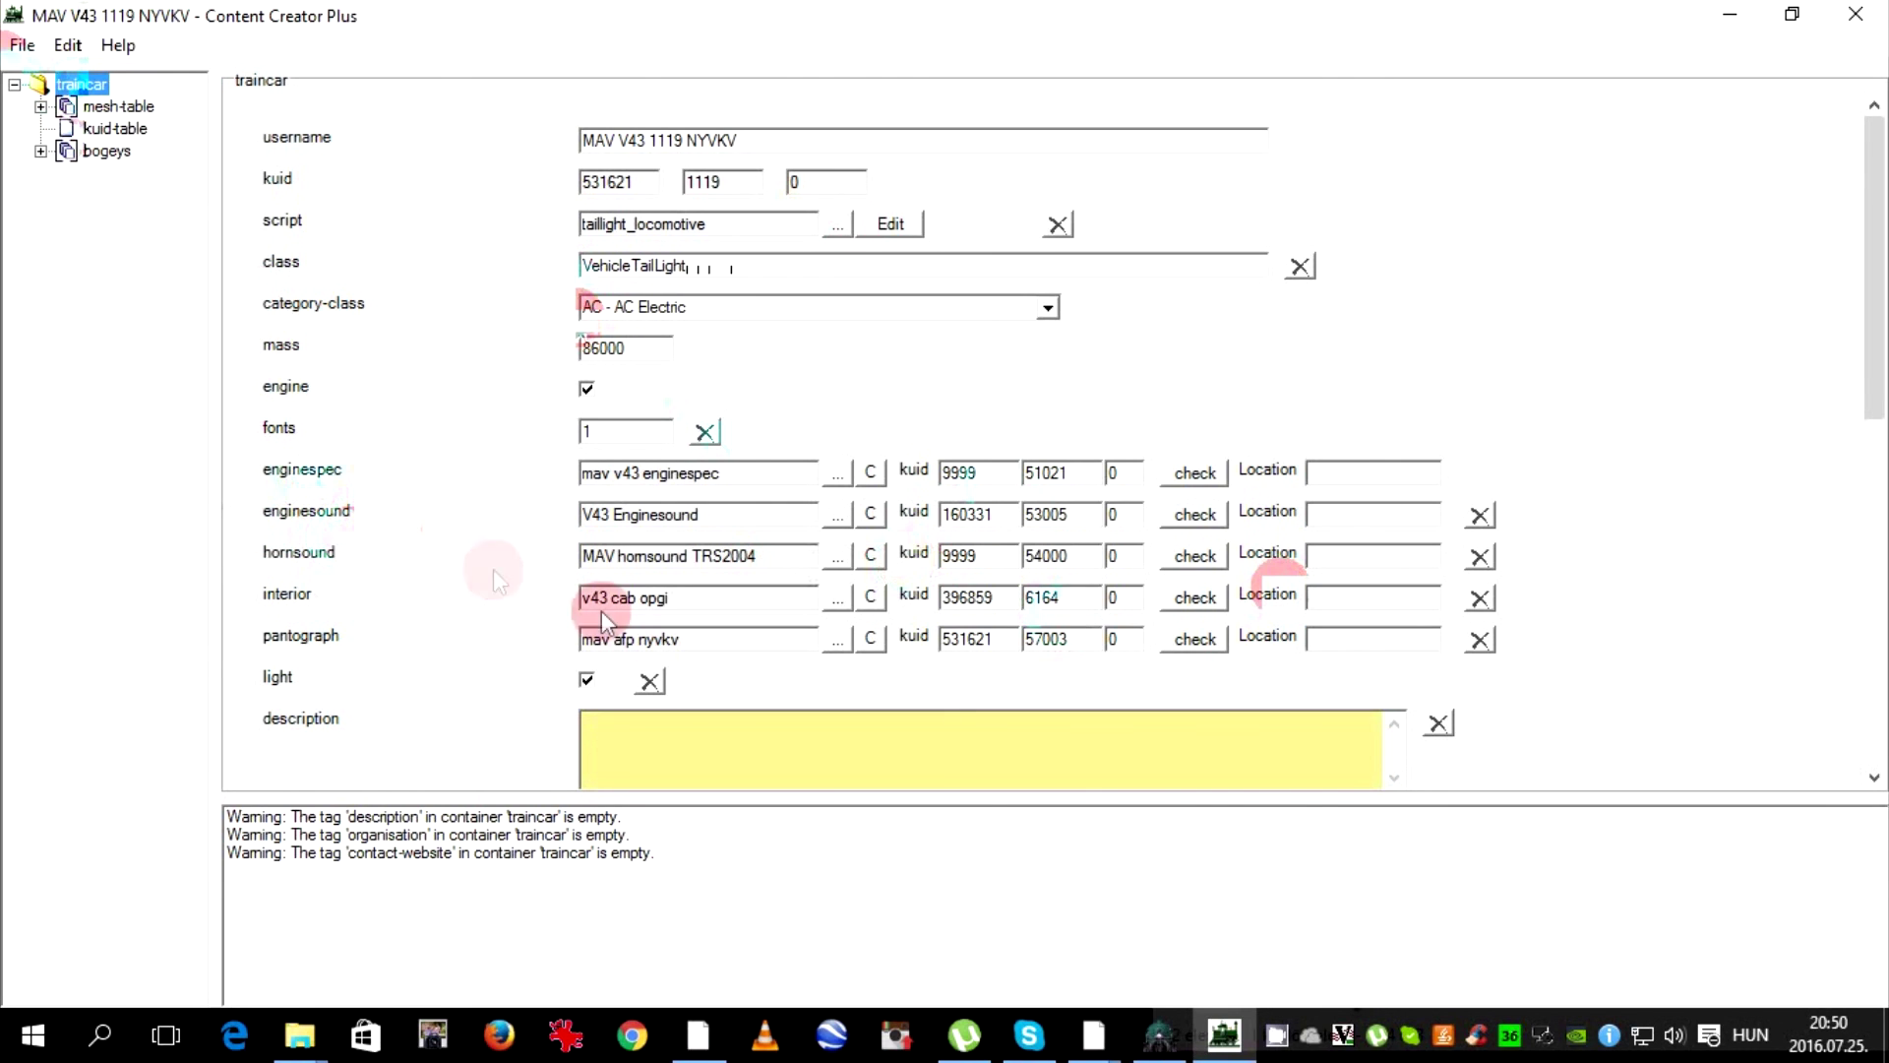
Examine the traincar's pantograph, description and remaining fields, and close Content Creator Plus
{"action": "left_click_drag", "start_coordinate": [585, 639], "coordinate": [696, 639]}
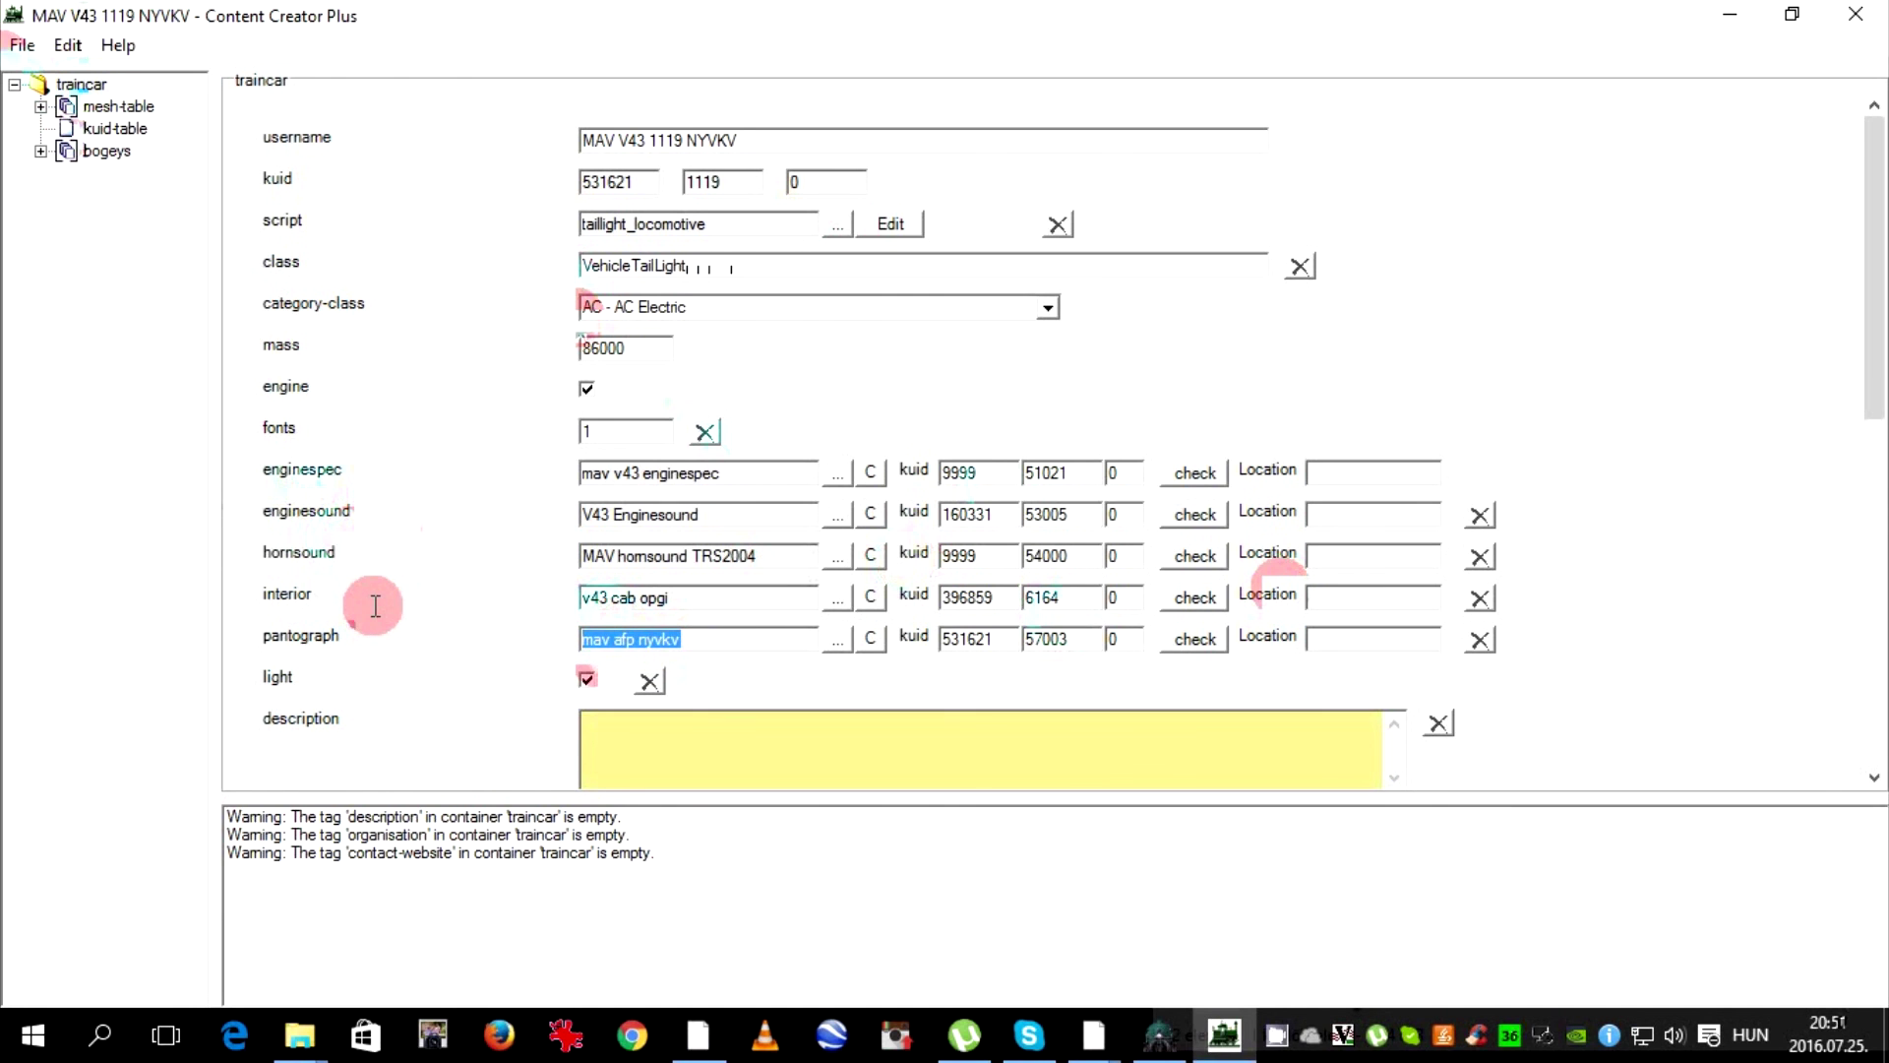
{"action": "left_click", "coordinate": [617, 728]}
{"action": "left_click_drag", "start_coordinate": [1874, 246], "coordinate": [1801, 55]}
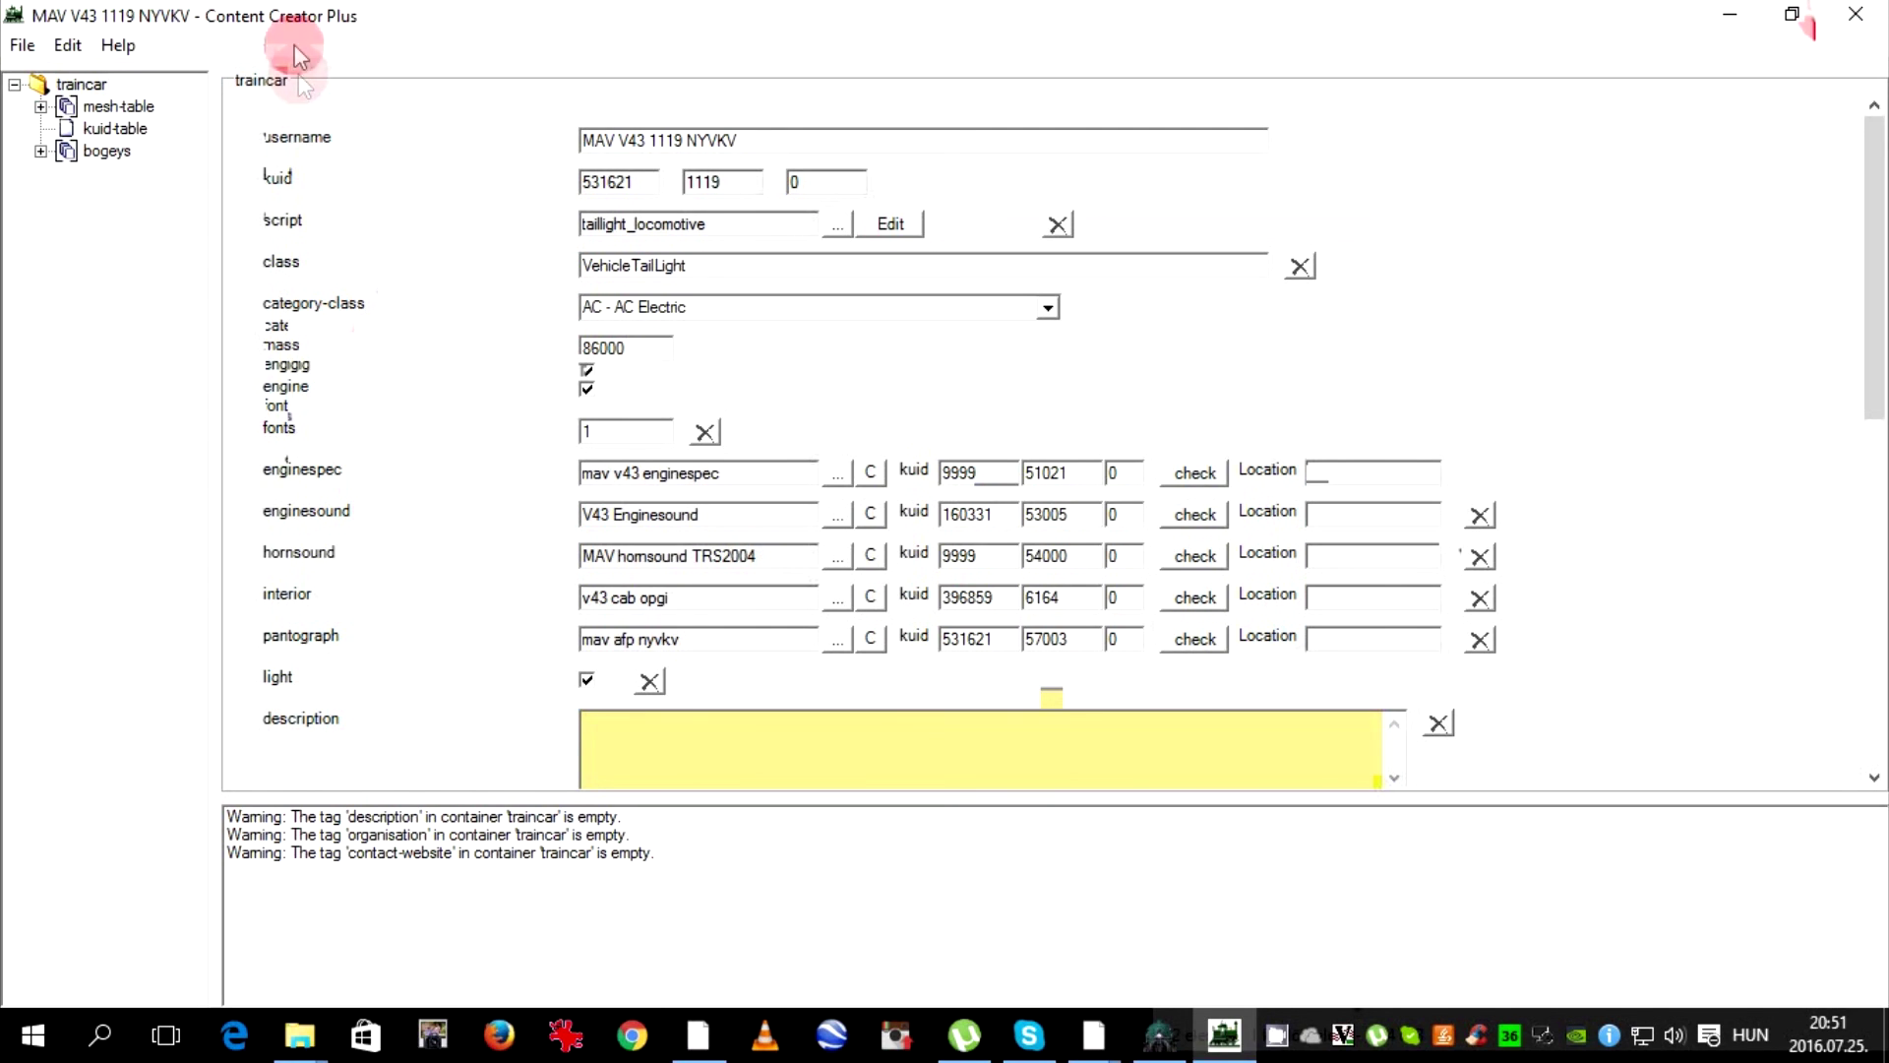
{"action": "left_click", "coordinate": [1855, 16]}
Revert the MAV V43 1119 NYVKV asset that is open for edit
{"action": "left_click", "coordinate": [826, 486]}
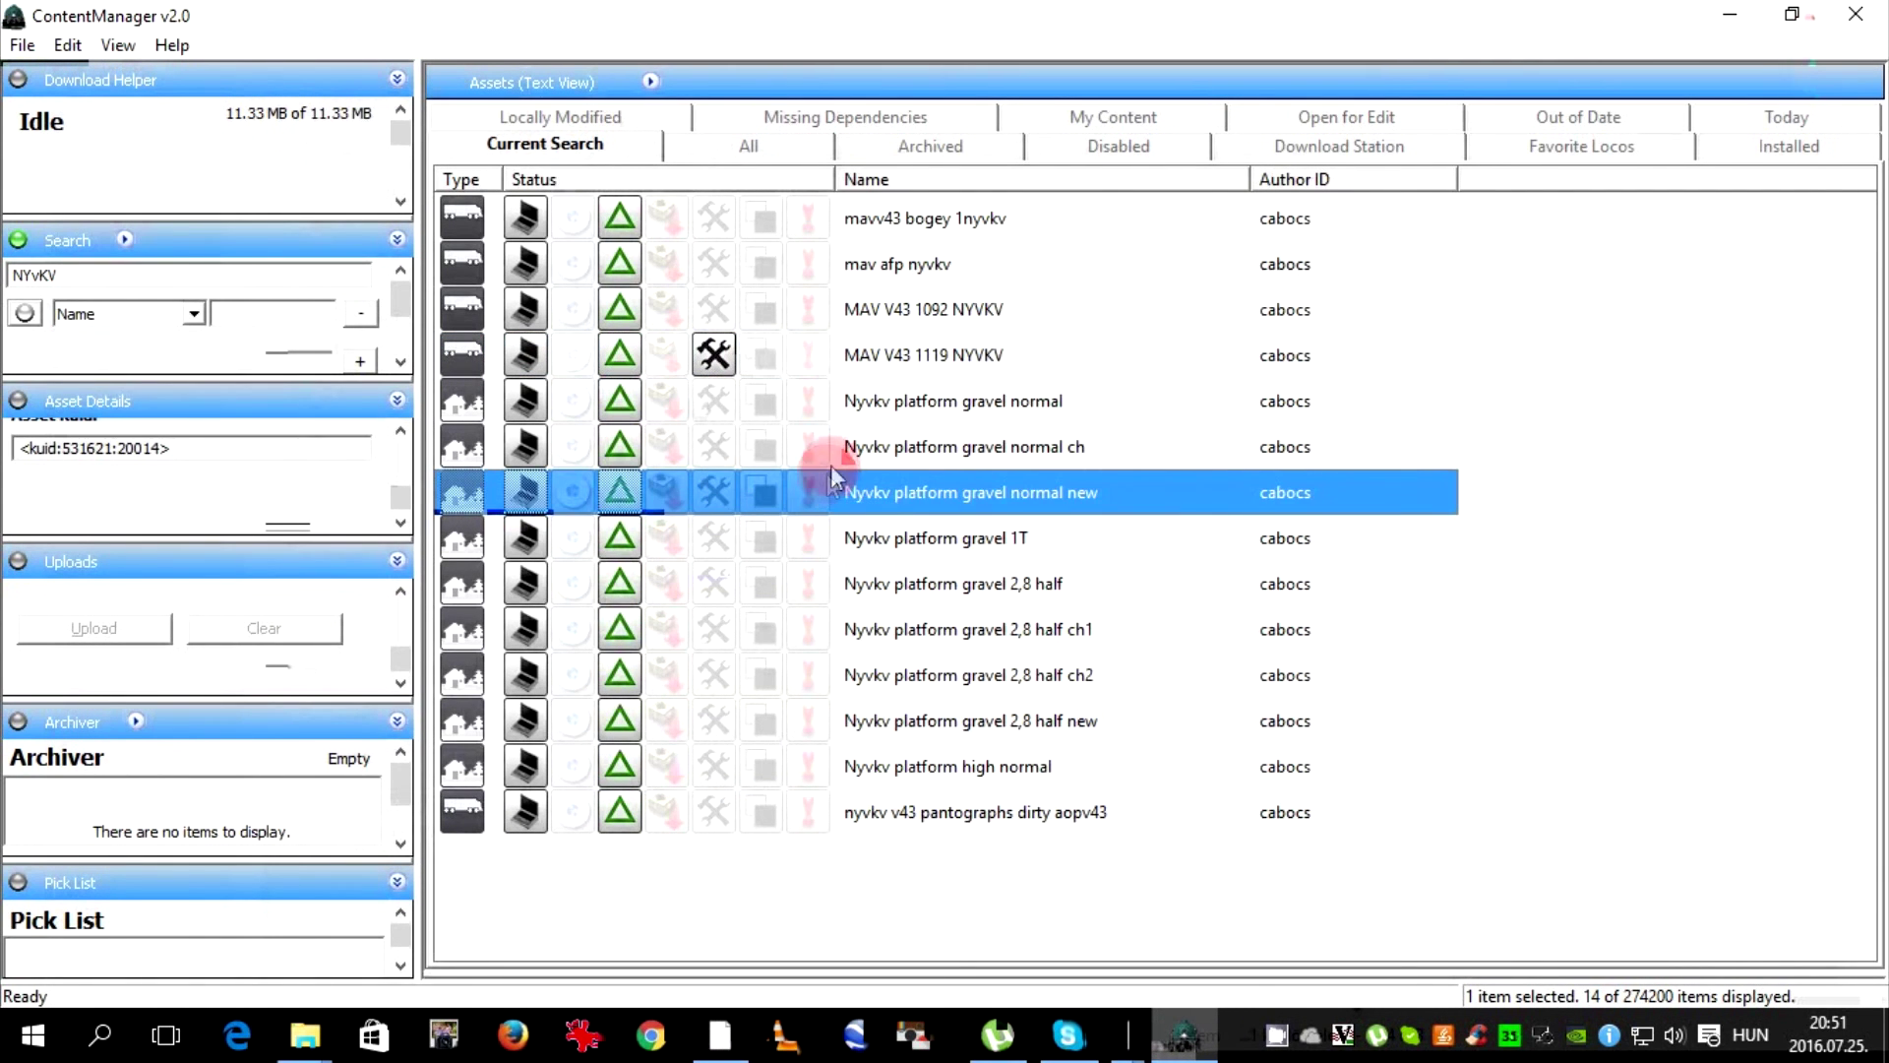
{"action": "left_click", "coordinate": [887, 360]}
{"action": "right_click", "coordinate": [887, 360]}
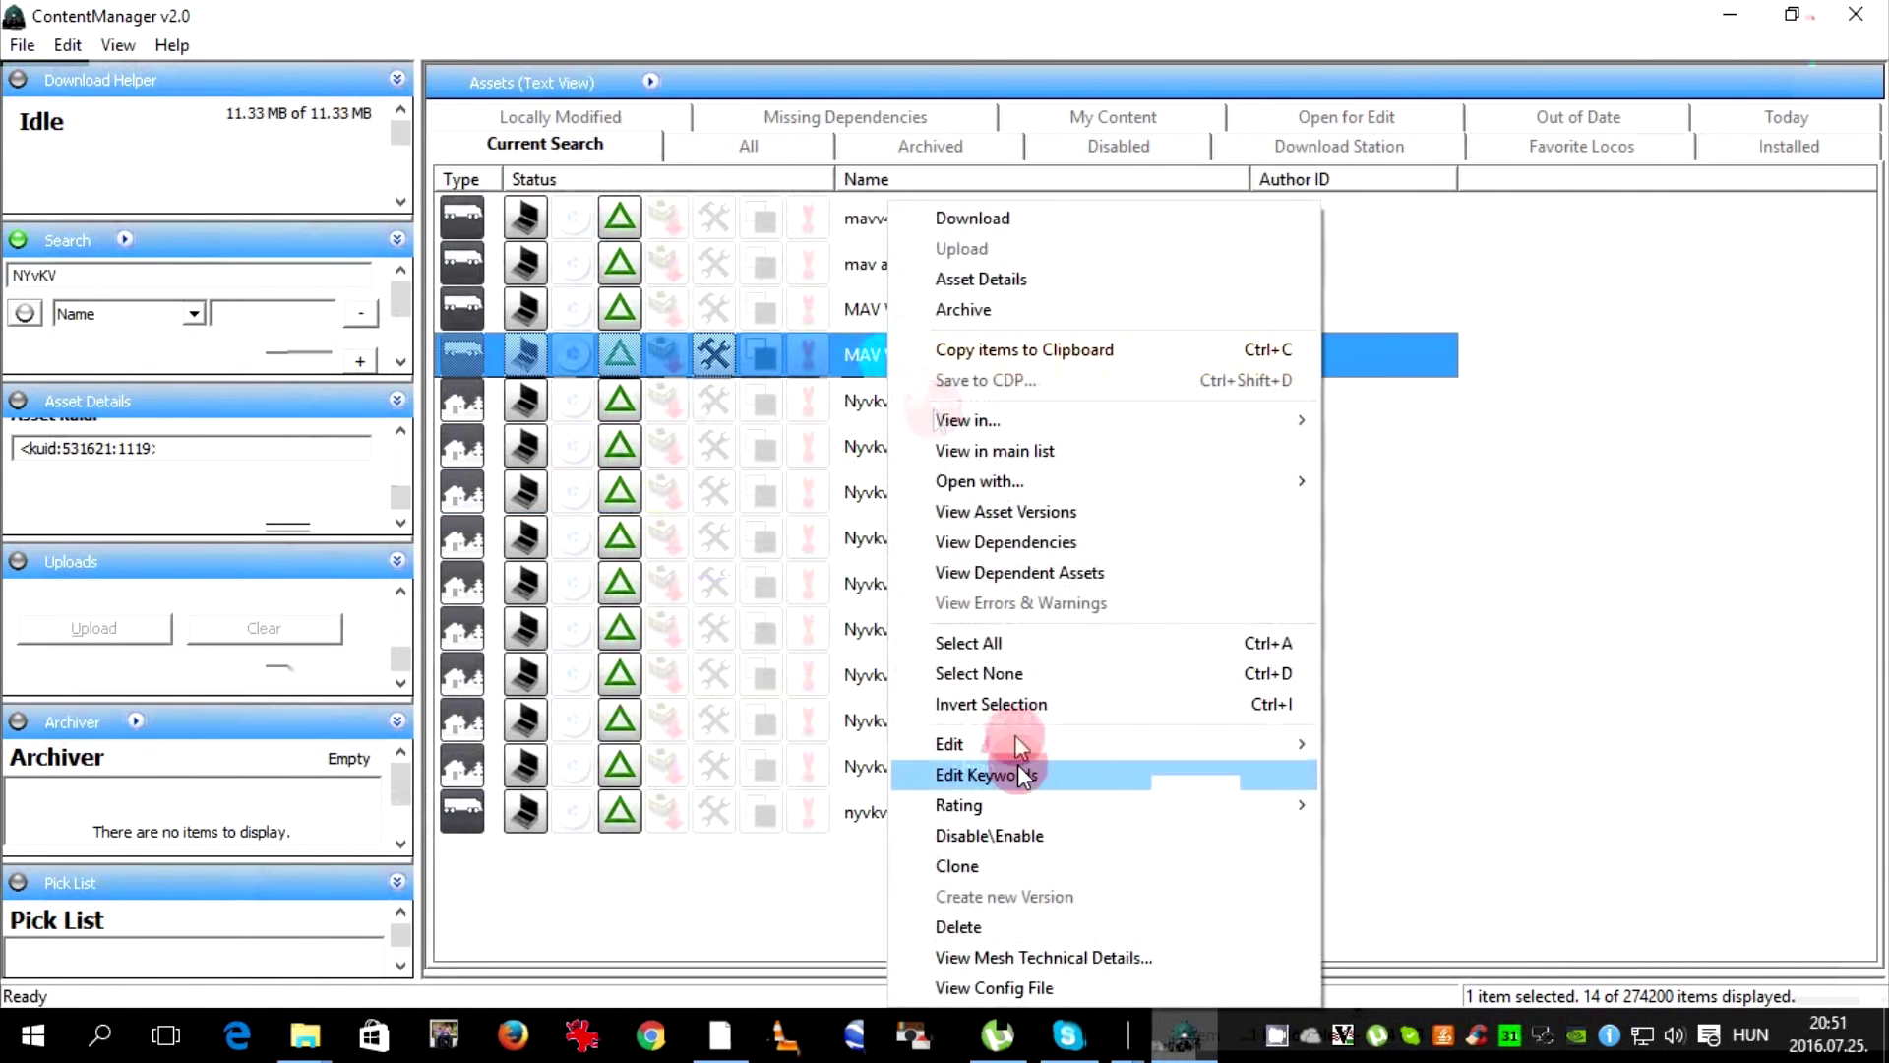
{"action": "mouse_move", "coordinate": [1033, 746]}
{"action": "left_click", "coordinate": [1372, 767]}
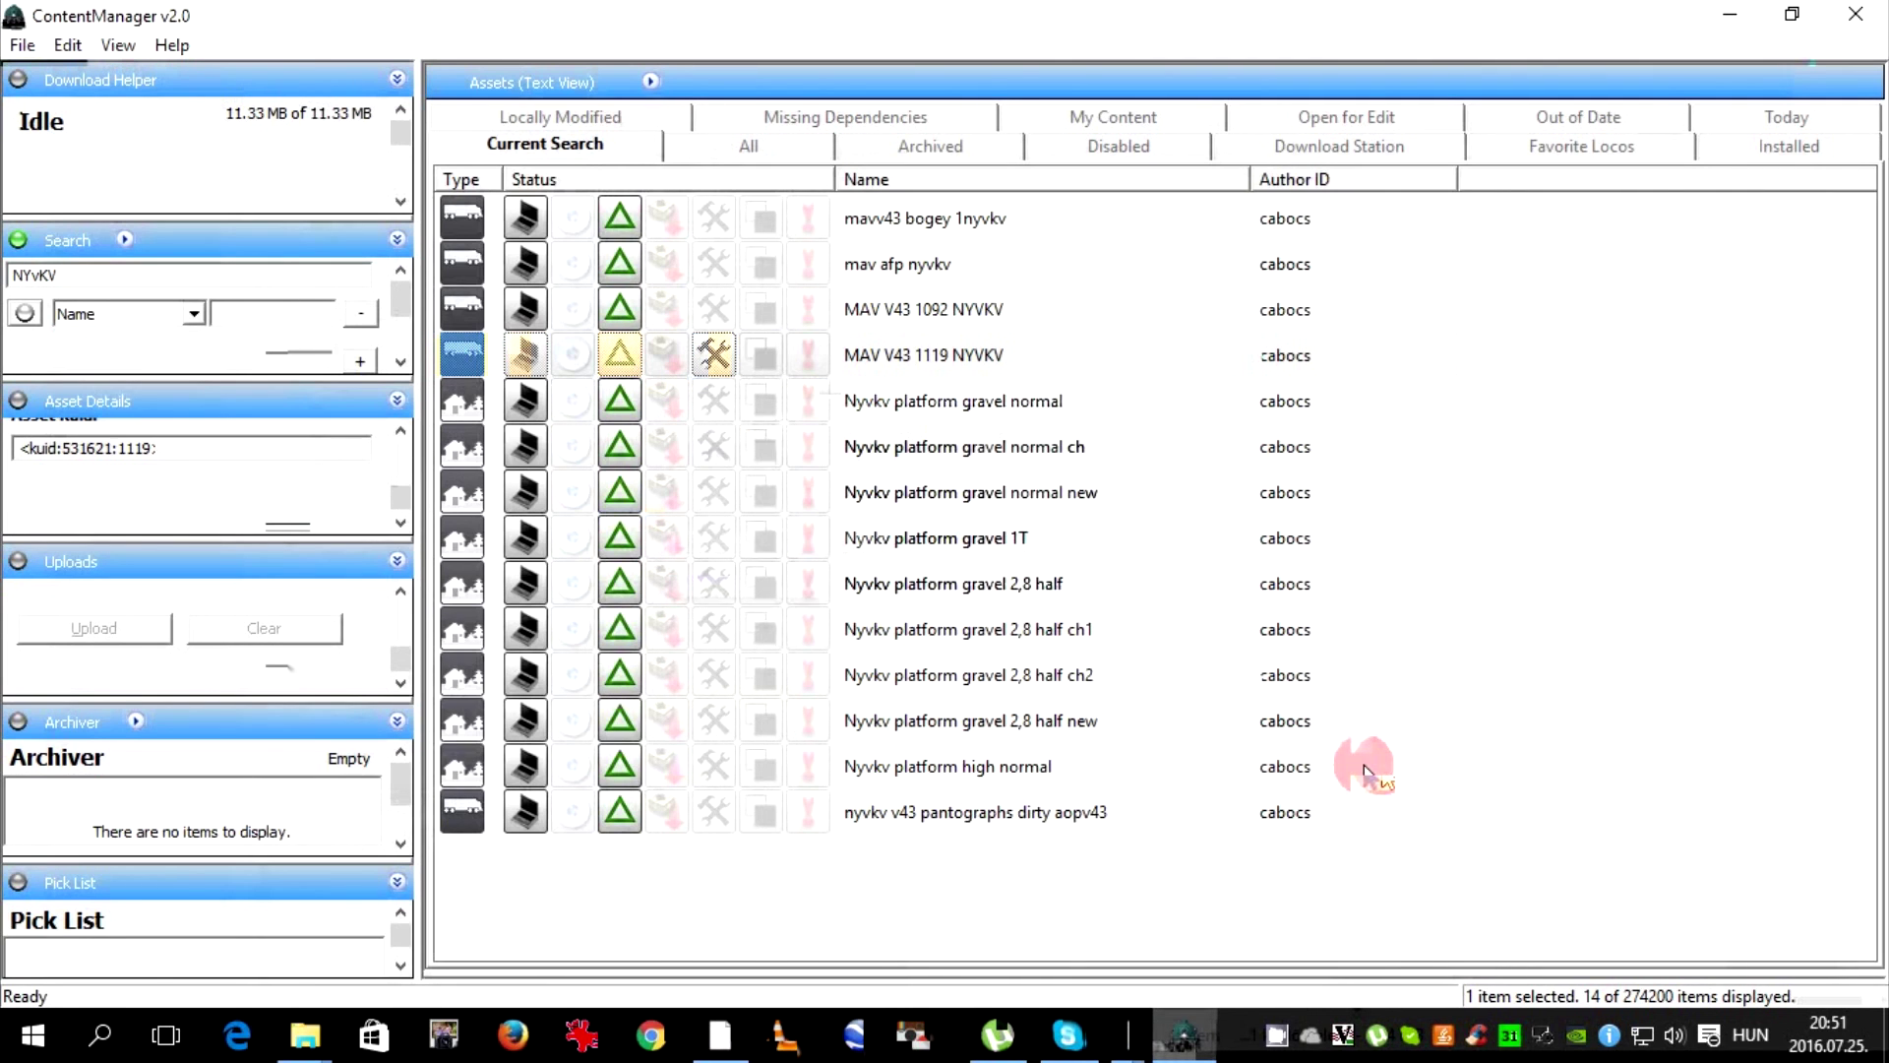
{"action": "left_click", "coordinate": [1092, 603]}
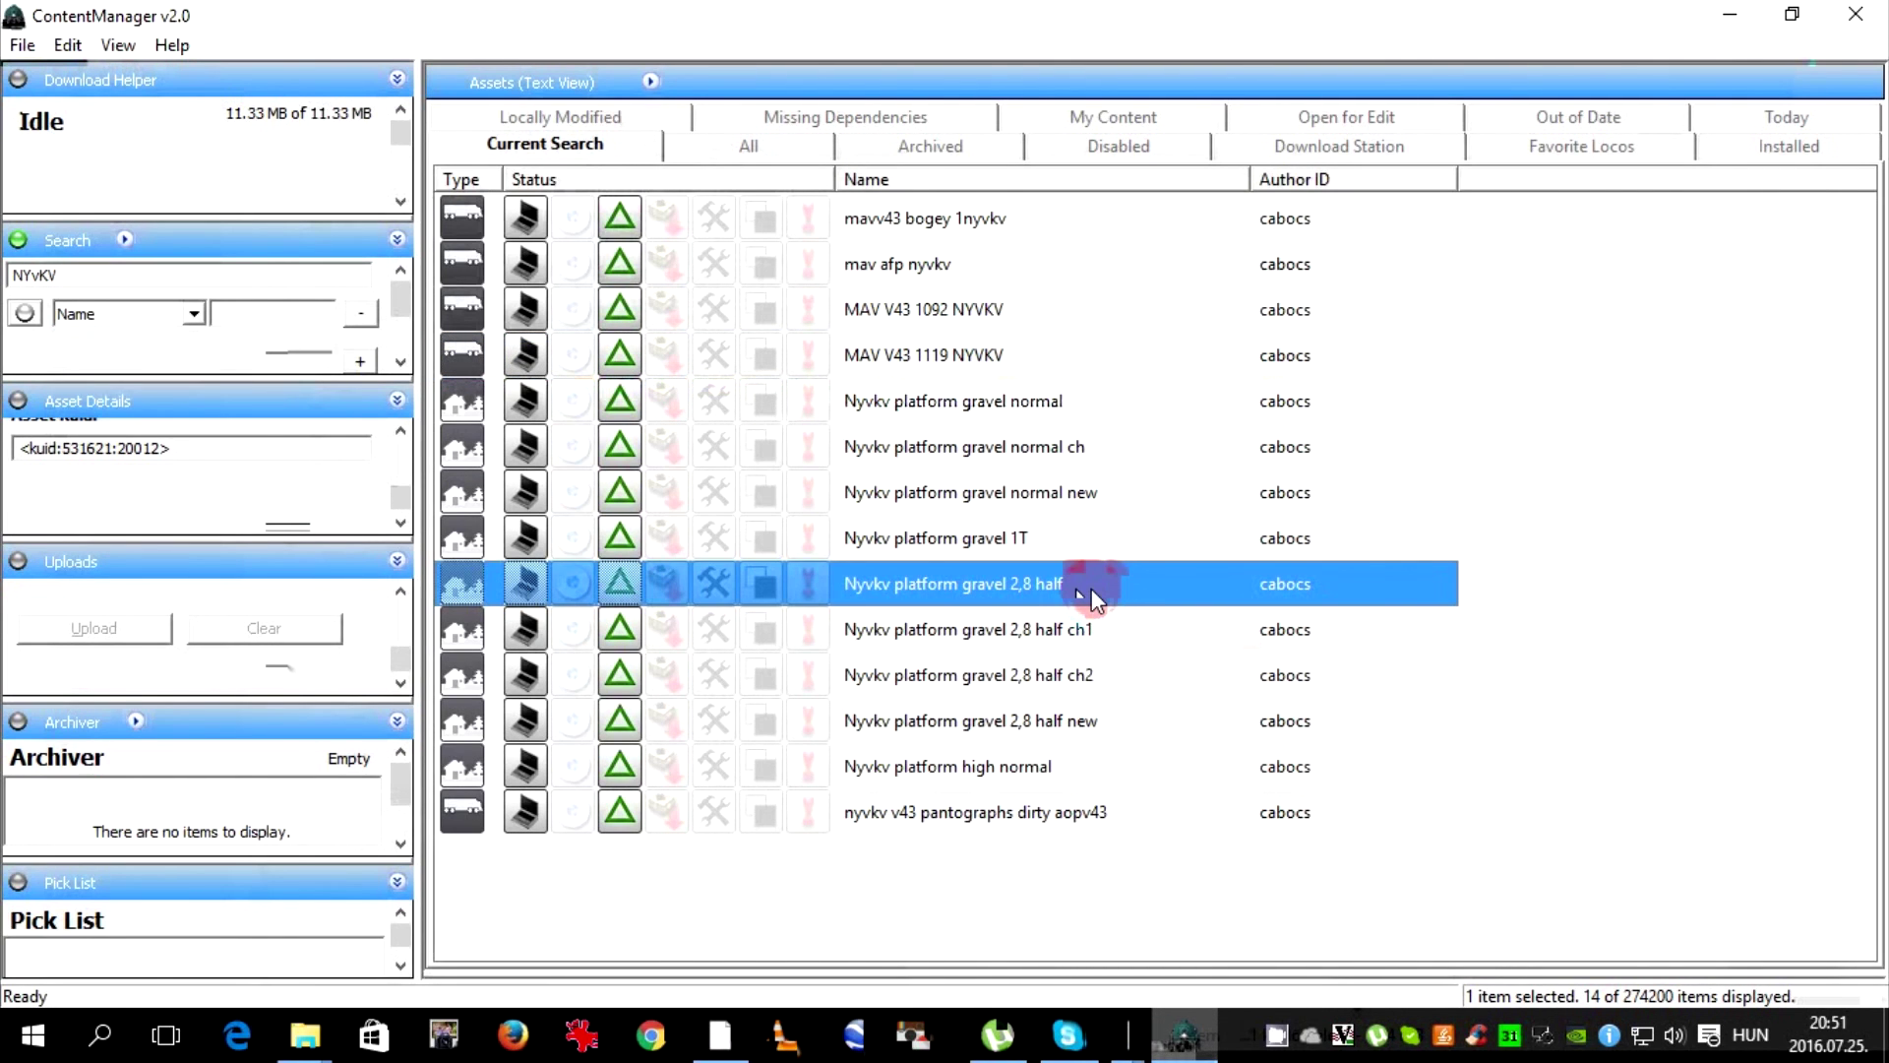